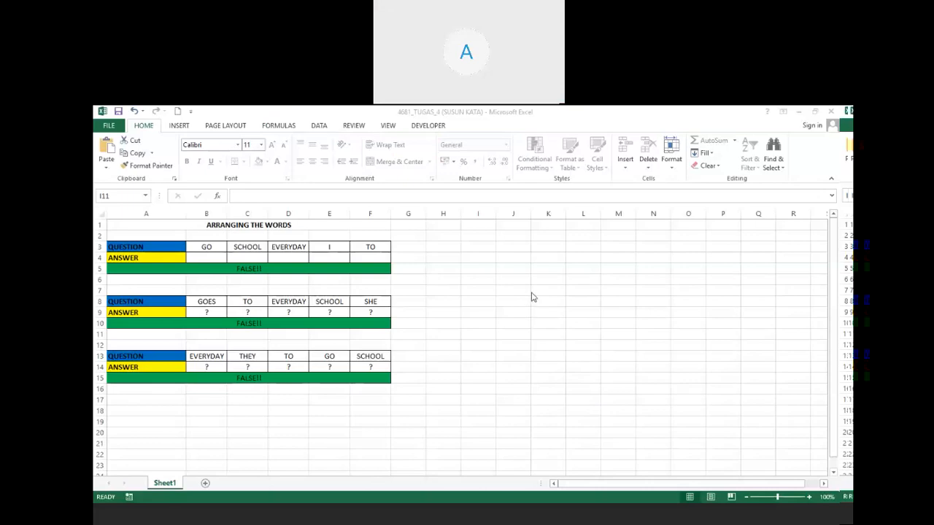
Enter 'i' and 'go' into the first two answer cells of question one.
{"action": "left_click", "coordinate": [543, 289]}
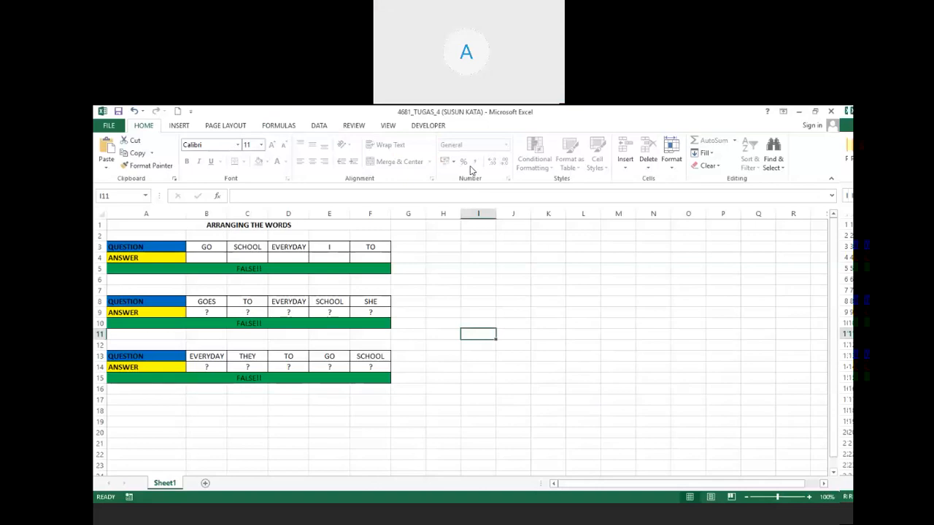
{"action": "left_click", "coordinate": [556, 268]}
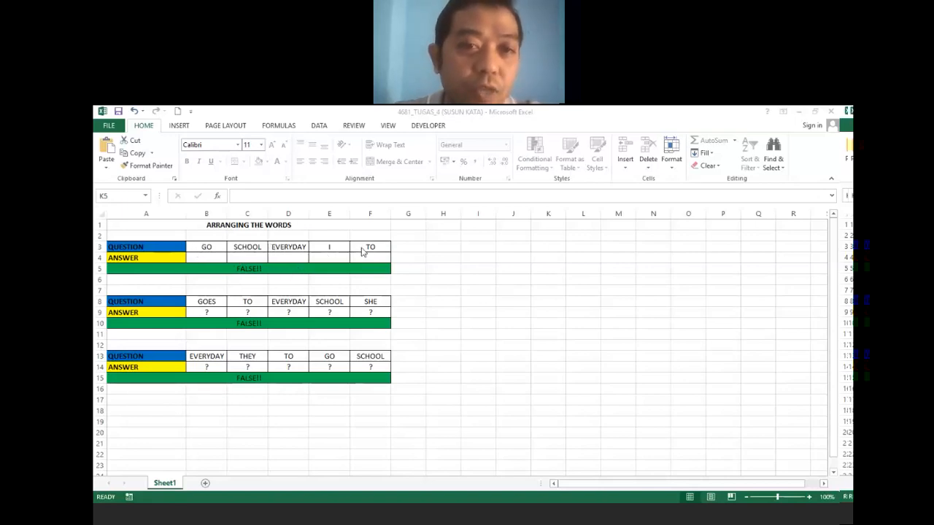
{"action": "left_click", "coordinate": [215, 259]}
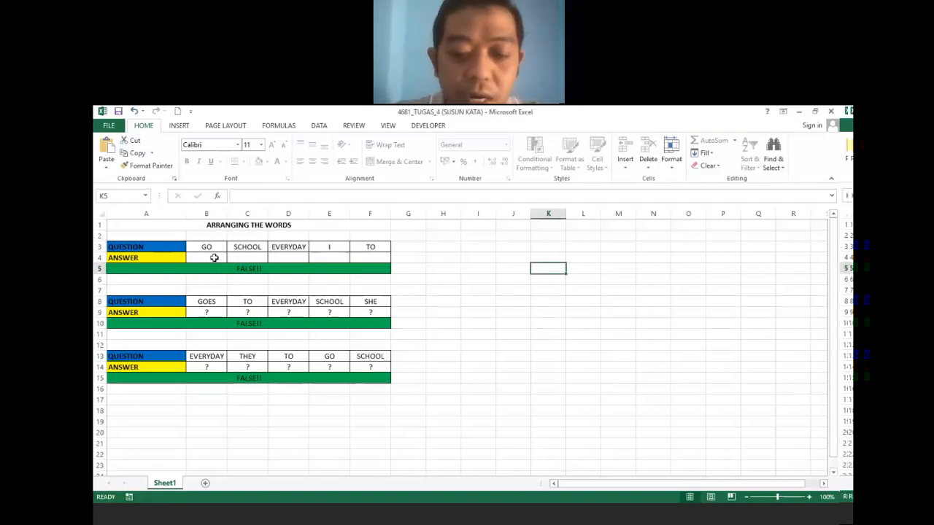
{"action": "type", "text": "i"}
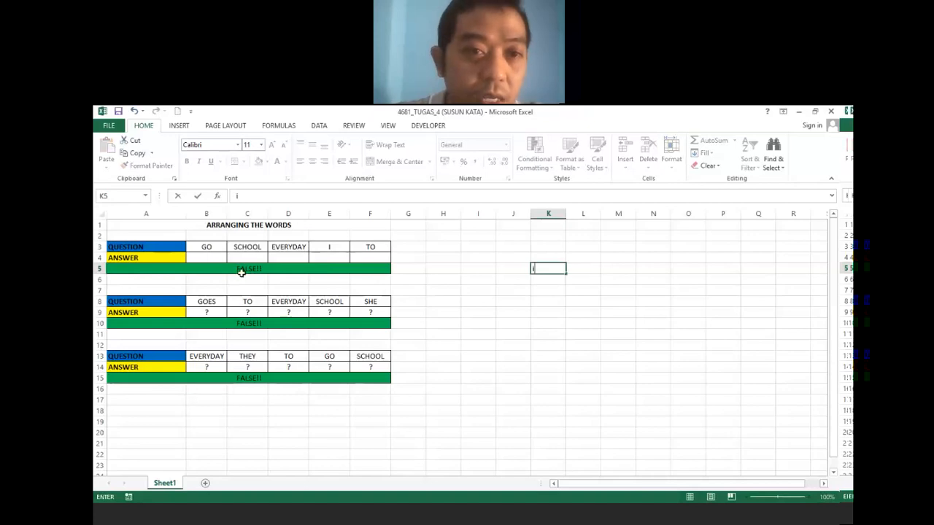
{"action": "left_click", "coordinate": [217, 258]}
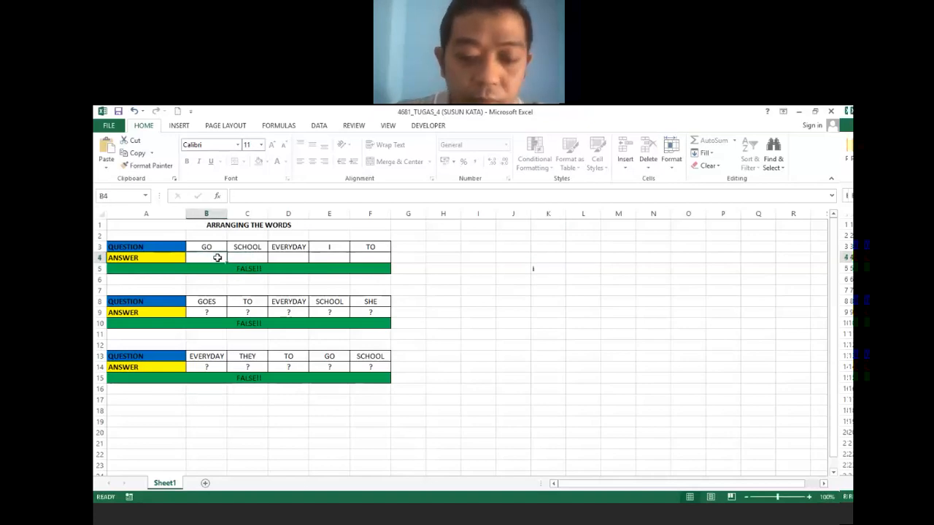
{"action": "type", "text": "i"}
{"action": "left_click", "coordinate": [247, 257]}
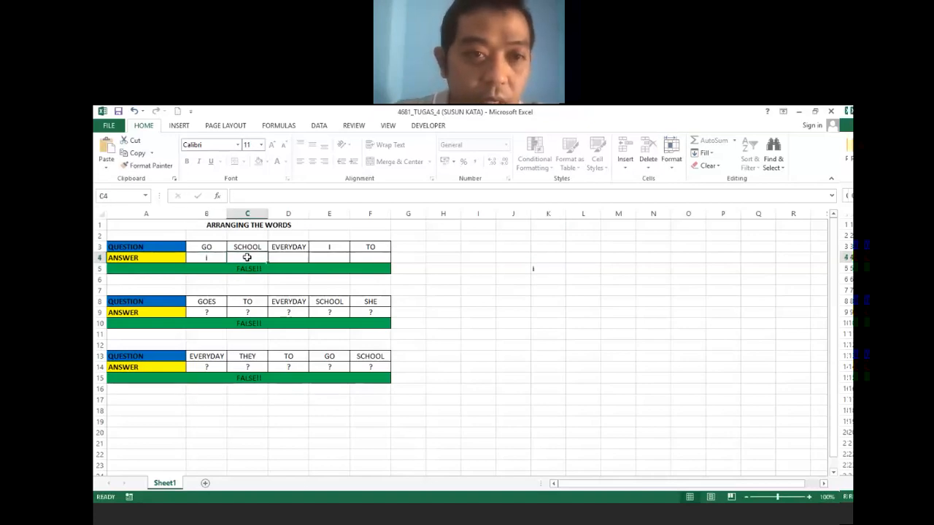
{"action": "type", "text": "go"}
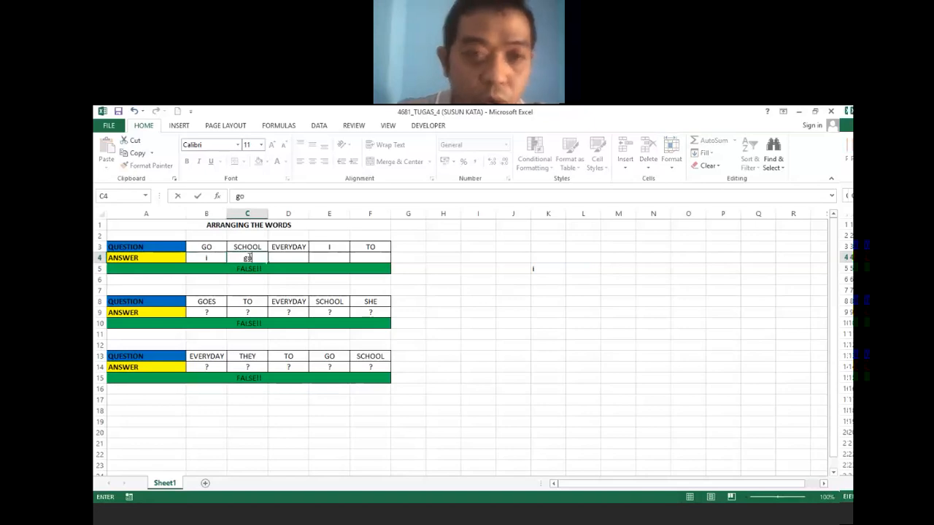
Add 'to', 'school' and 'everyday' to finish 'i go to school everyday', showing CORRECT!!
{"action": "left_click", "coordinate": [288, 259]}
{"action": "type", "text": "to"}
{"action": "left_click", "coordinate": [335, 259]}
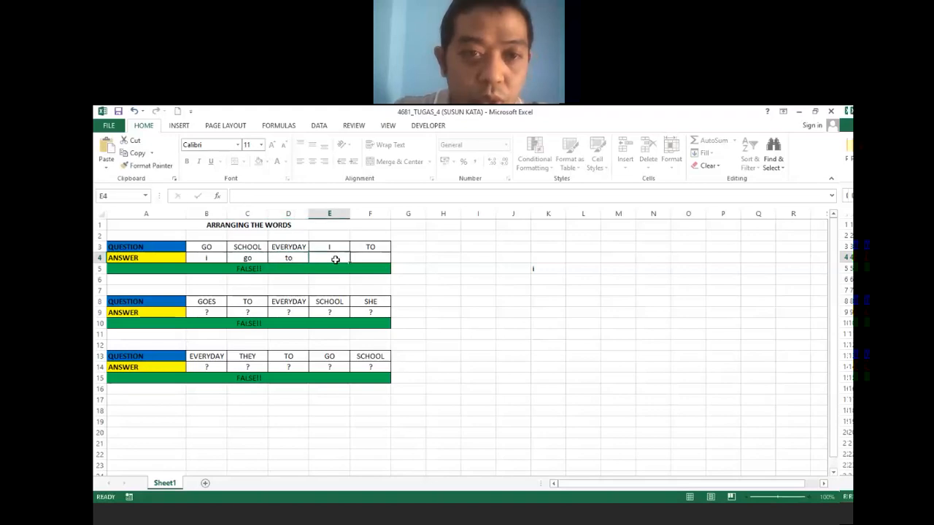
{"action": "type", "text": "sch"}
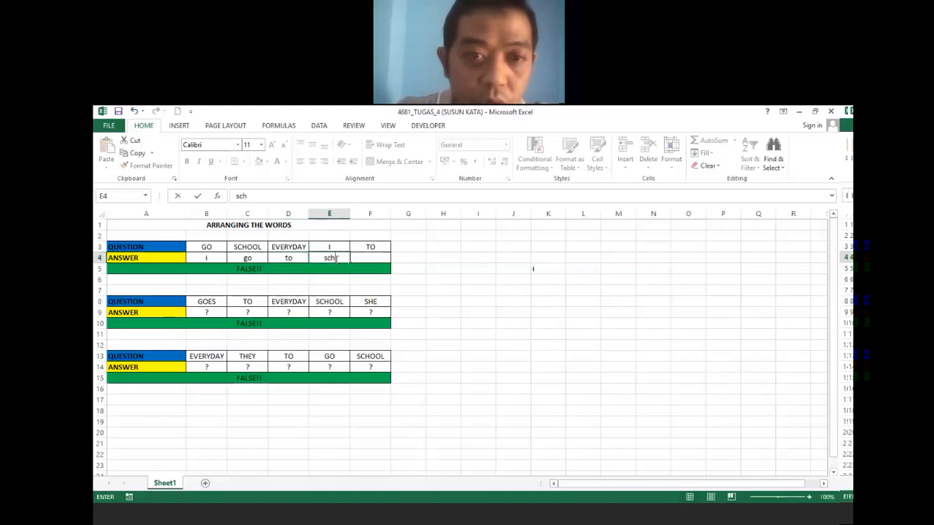
{"action": "type", "text": "ool"}
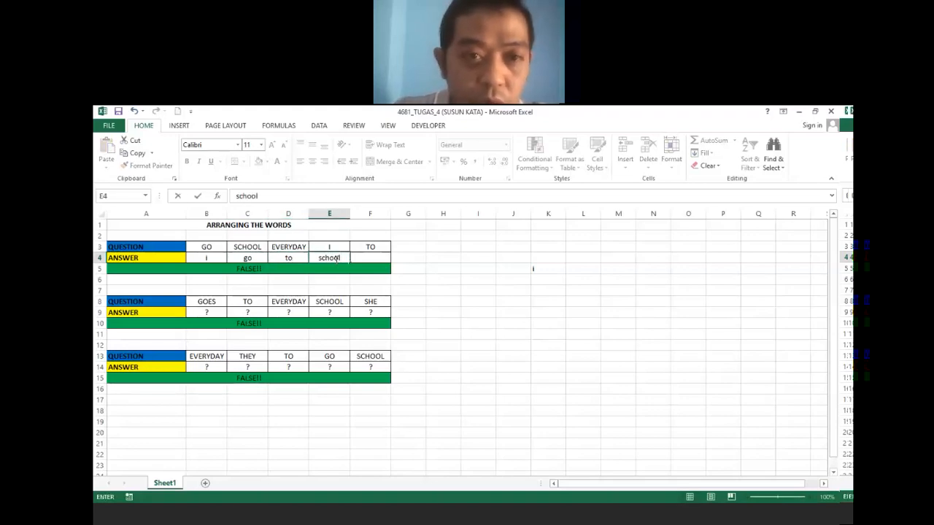
{"action": "left_click", "coordinate": [361, 260]}
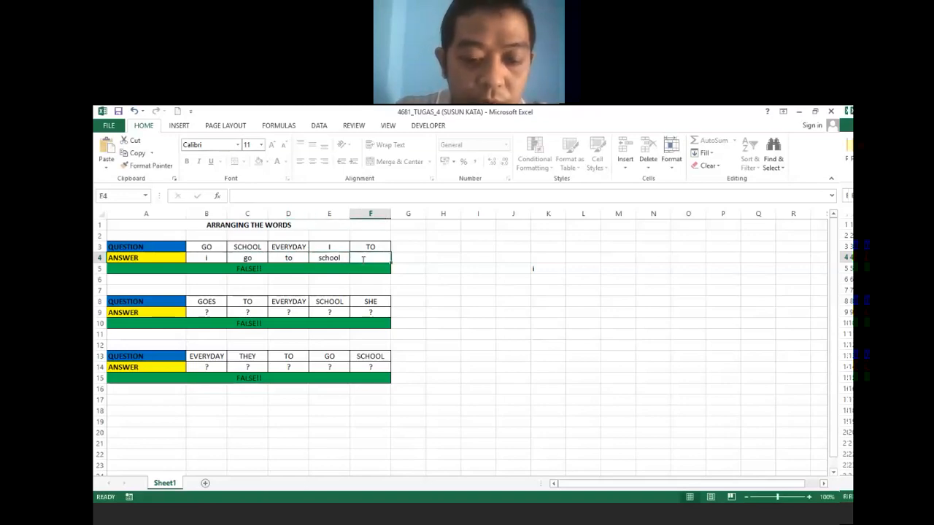
{"action": "type", "text": "ever"}
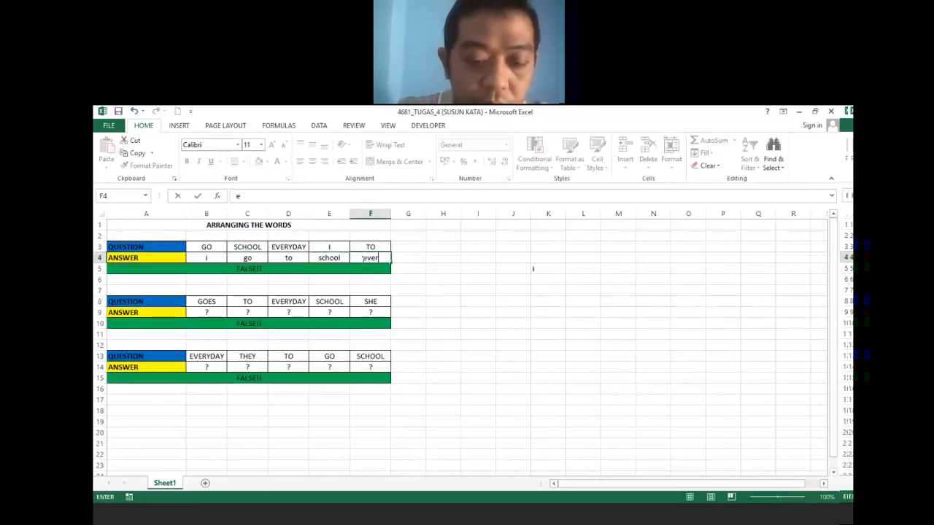
{"action": "type", "text": "yday"}
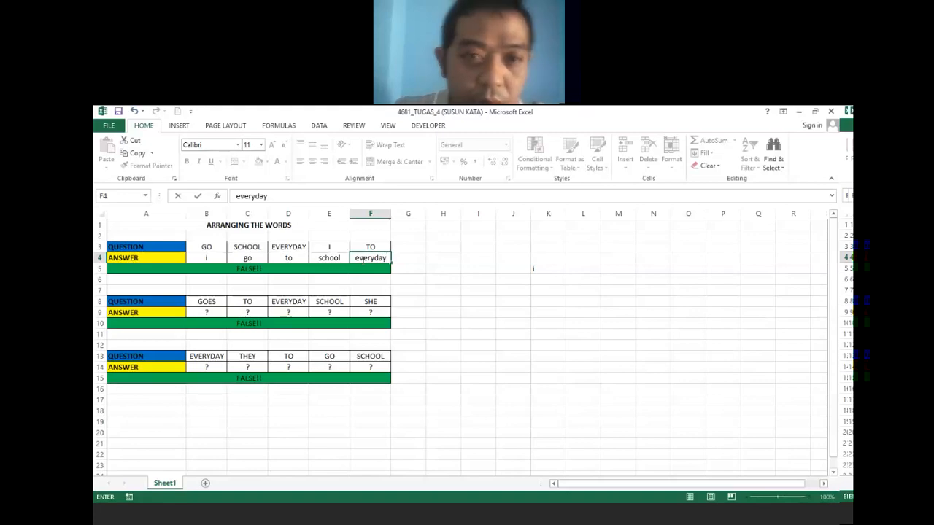
{"action": "left_click", "coordinate": [435, 289]}
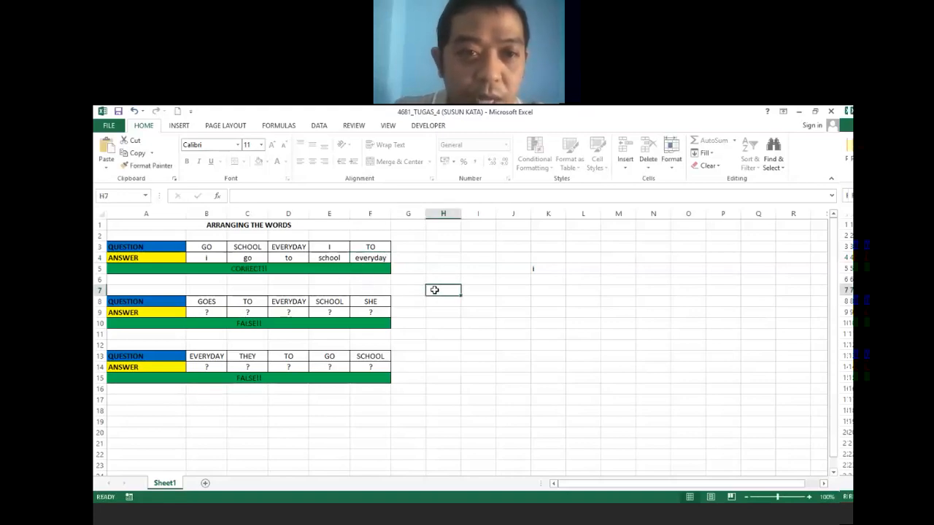
{"action": "left_click", "coordinate": [259, 268]}
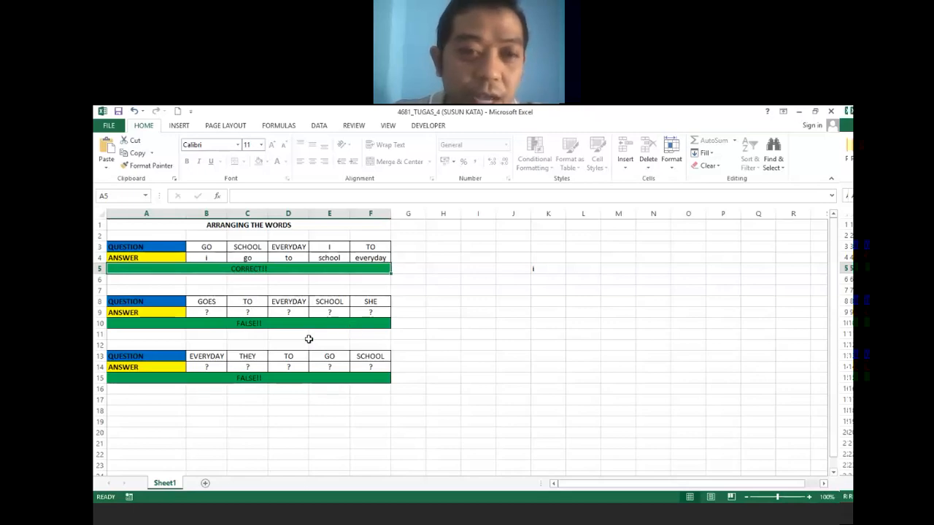
Enter she, goes, to, school, everyday across B9:F9 for question two.
{"action": "left_click", "coordinate": [209, 312]}
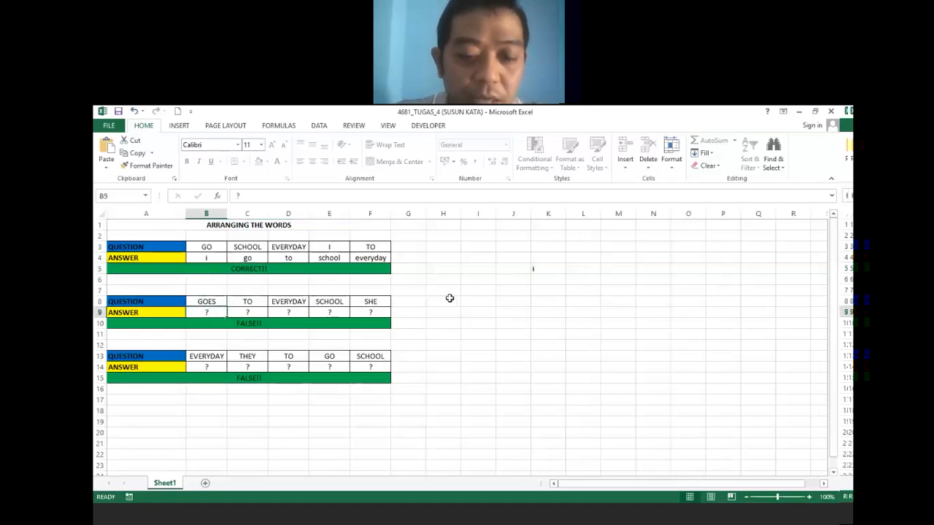
{"action": "type", "text": "she"}
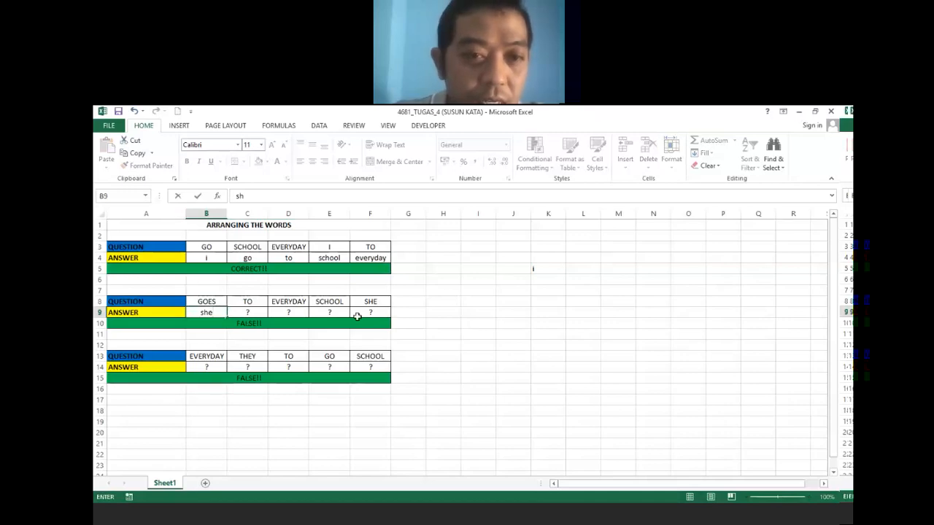
{"action": "left_click", "coordinate": [259, 314]}
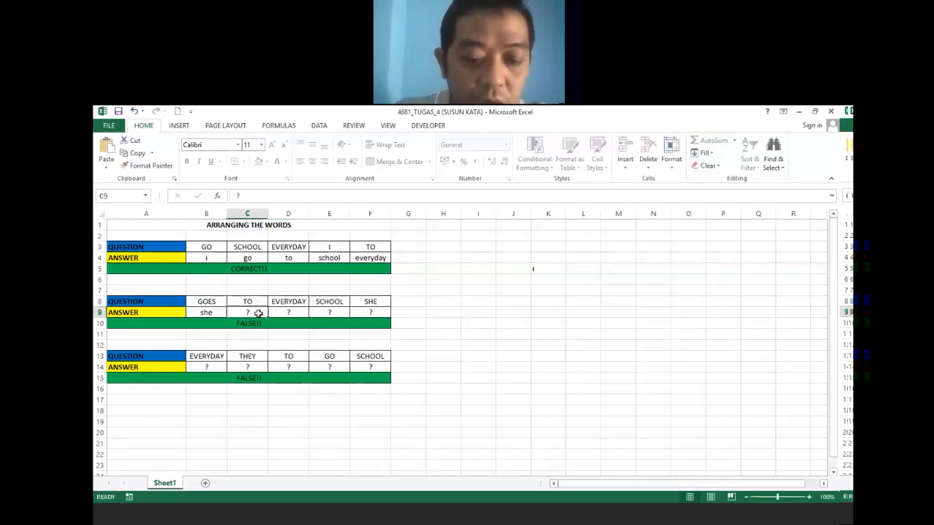
{"action": "type", "text": "goes"}
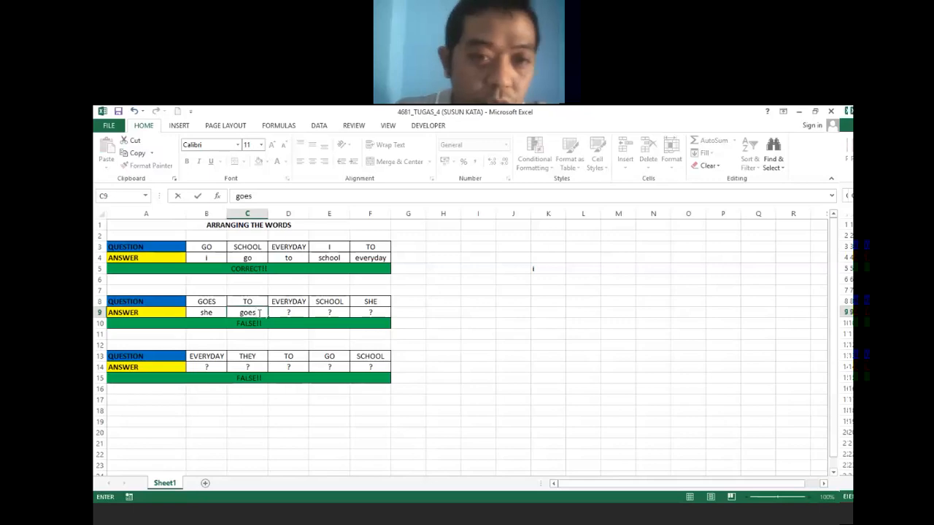
{"action": "left_click", "coordinate": [288, 312]}
{"action": "type", "text": "to"}
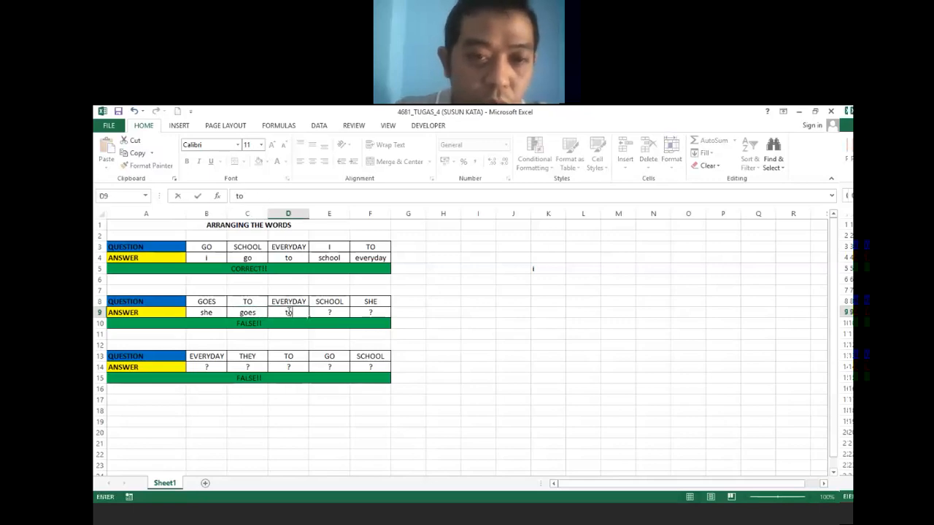
{"action": "left_click", "coordinate": [330, 313]}
{"action": "type", "text": "school"}
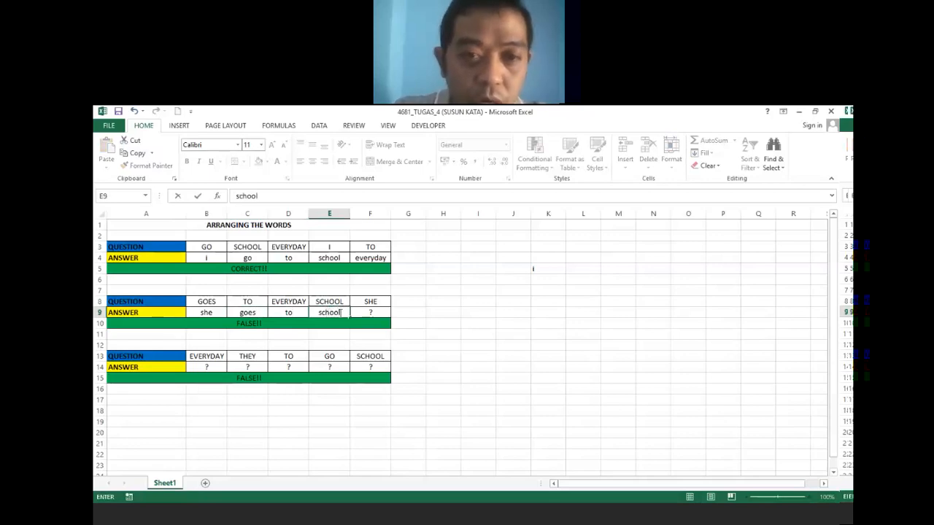
{"action": "left_click", "coordinate": [372, 312]}
{"action": "type", "text": "ever"}
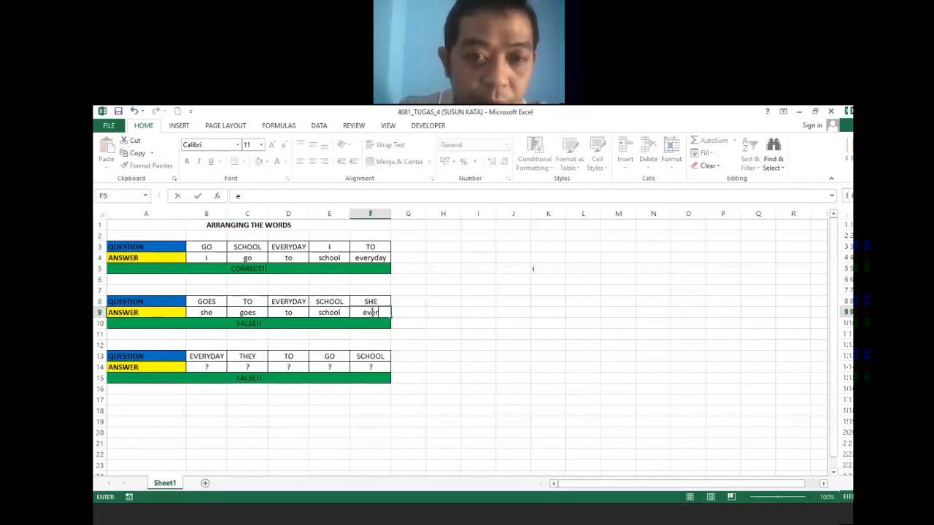
{"action": "type", "text": "yday"}
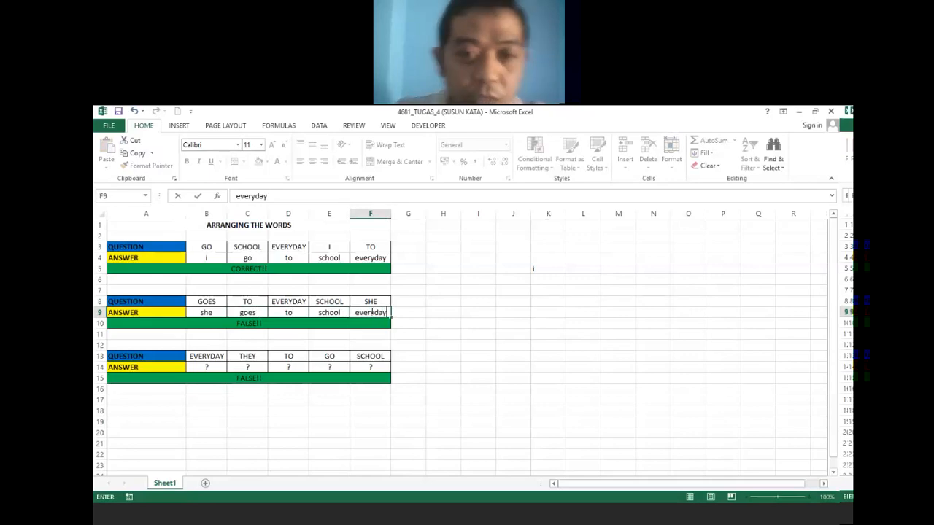
{"action": "left_click", "coordinate": [478, 355]}
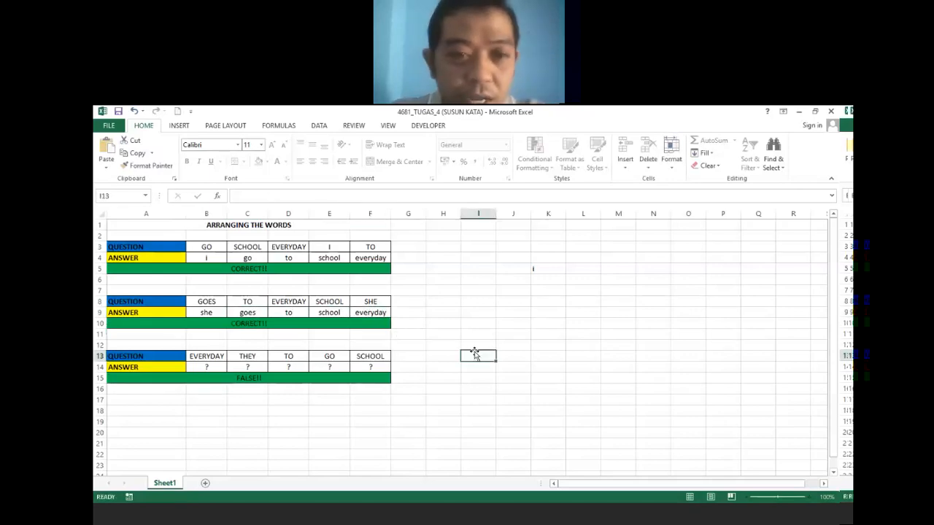
{"action": "left_click", "coordinate": [295, 313]}
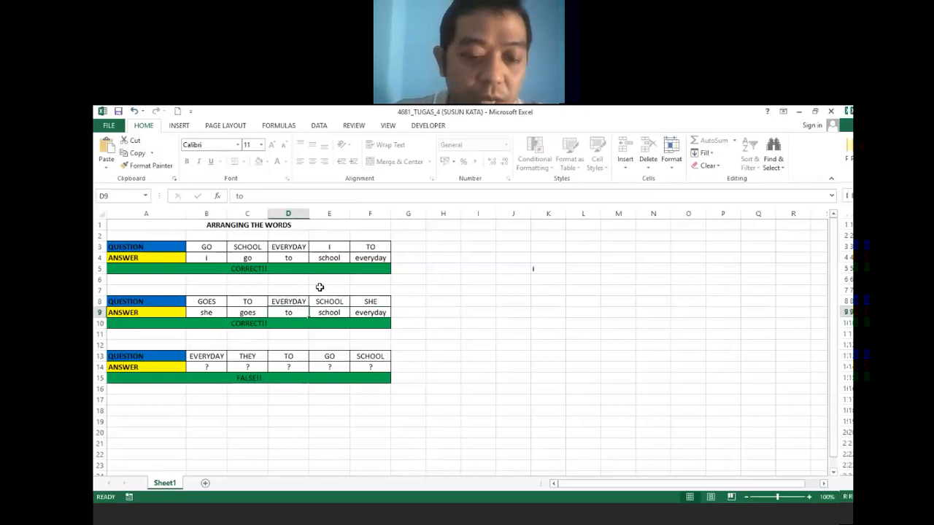
{"action": "type", "text": "she"}
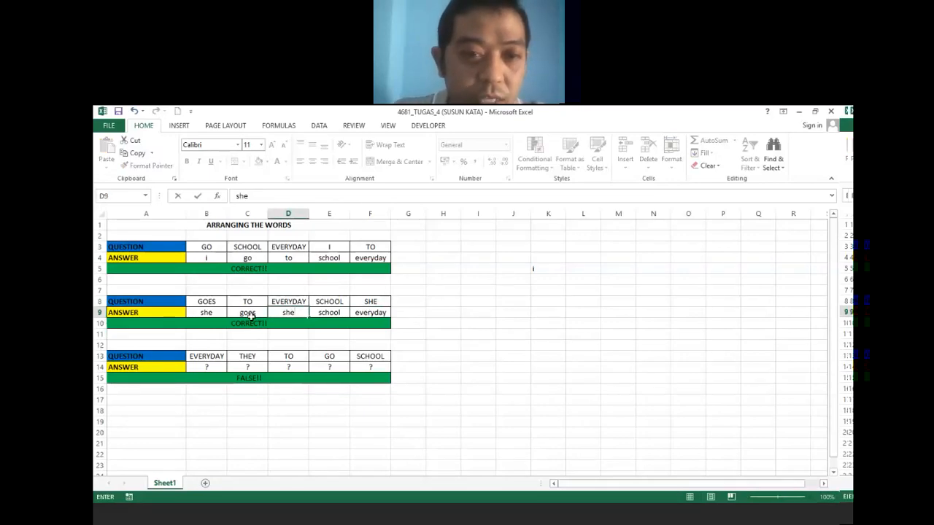
{"action": "left_click", "coordinate": [206, 312]}
{"action": "type", "text": "t"}
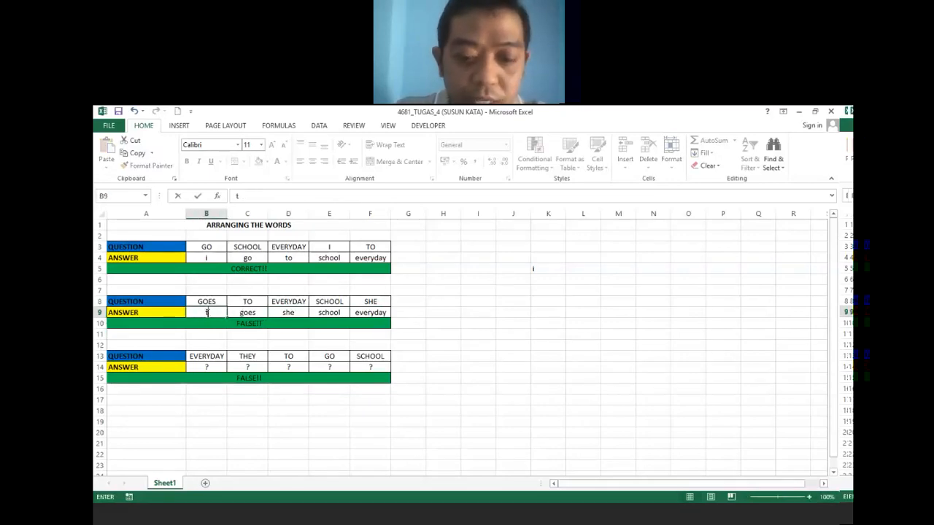
{"action": "type", "text": "o"}
{"action": "left_click", "coordinate": [258, 323]}
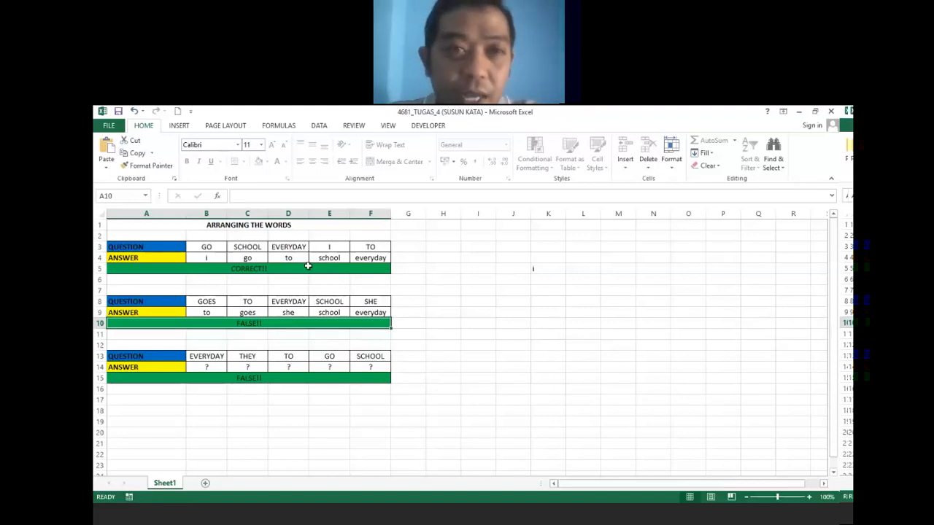
{"action": "left_click", "coordinate": [178, 113]}
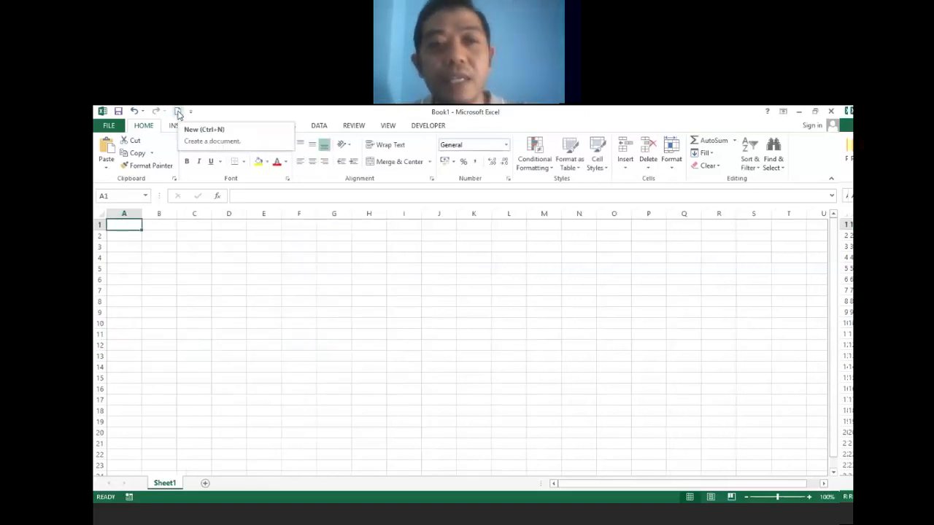
Type the title PERMAINAN TEBAK KATA in B3, SOAL in B5 and JAWAB in B6.
{"action": "left_click", "coordinate": [155, 248]}
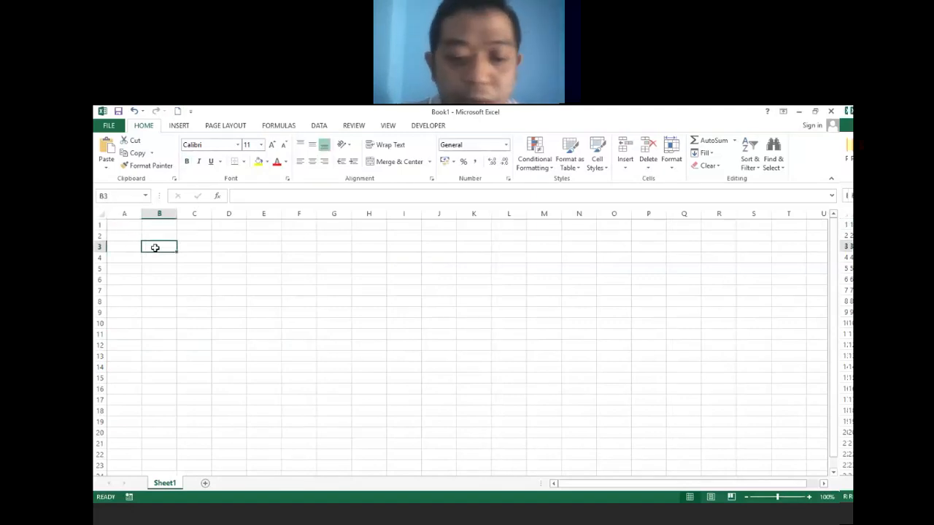
{"action": "type", "text": "PER"}
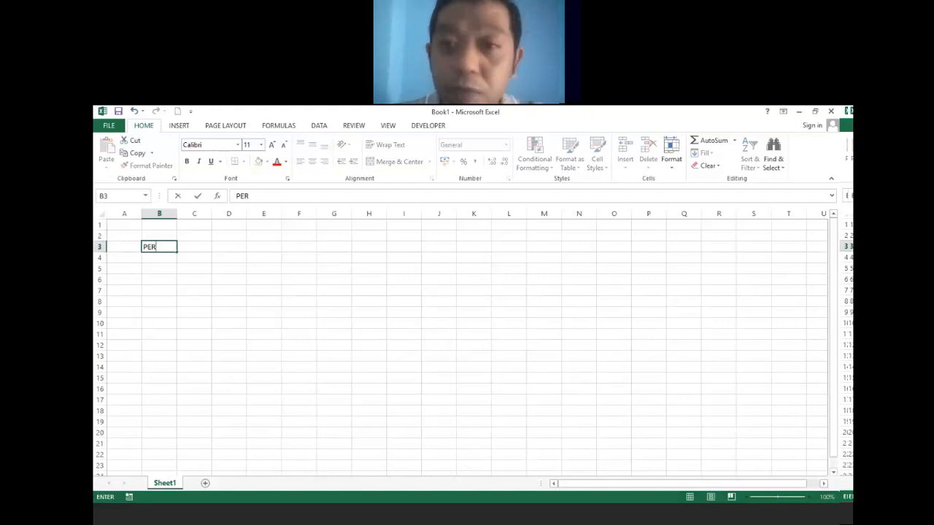
{"action": "type", "text": "M"}
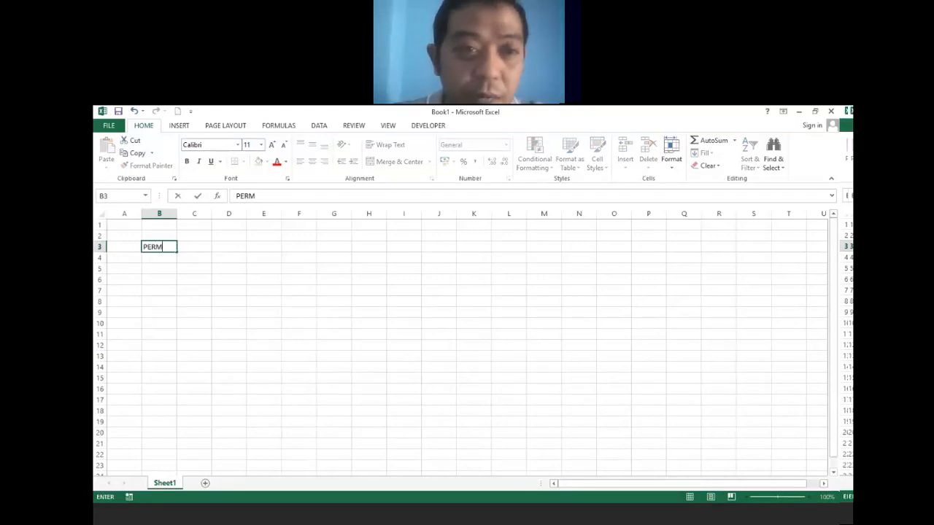
{"action": "type", "text": "AINAN T"}
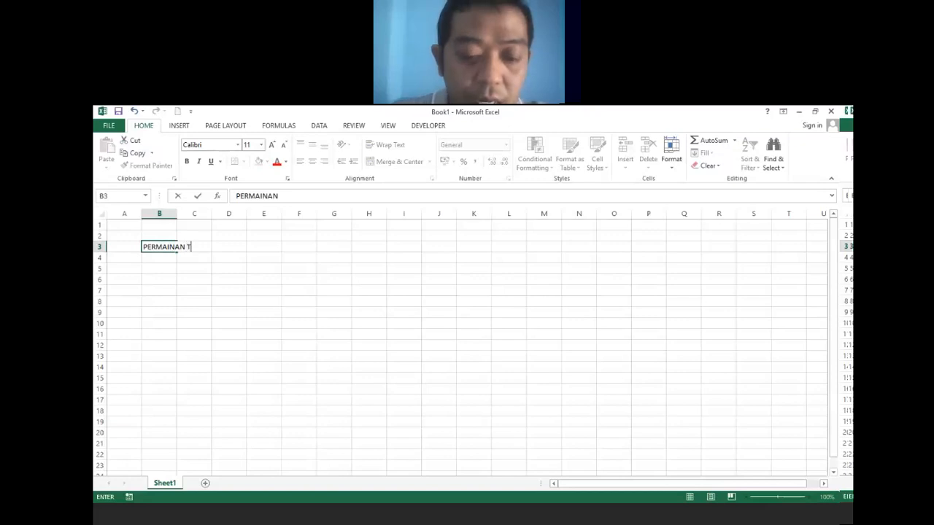
{"action": "type", "text": "EBAK KATA"}
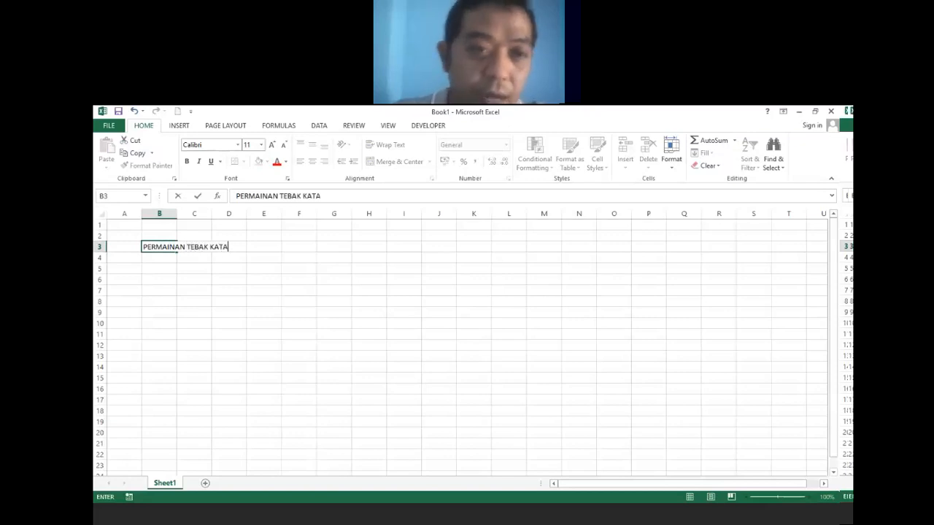
{"action": "left_click", "coordinate": [164, 267]}
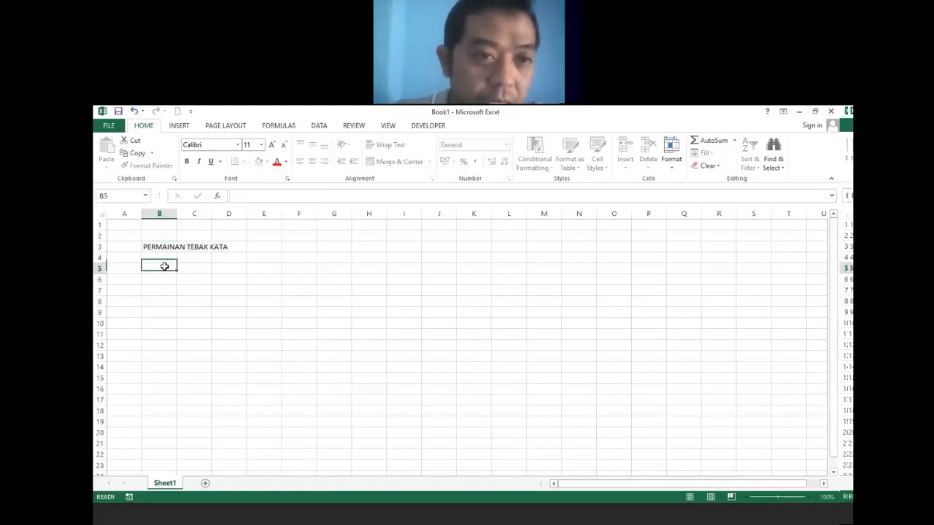
{"action": "type", "text": "SOAL"}
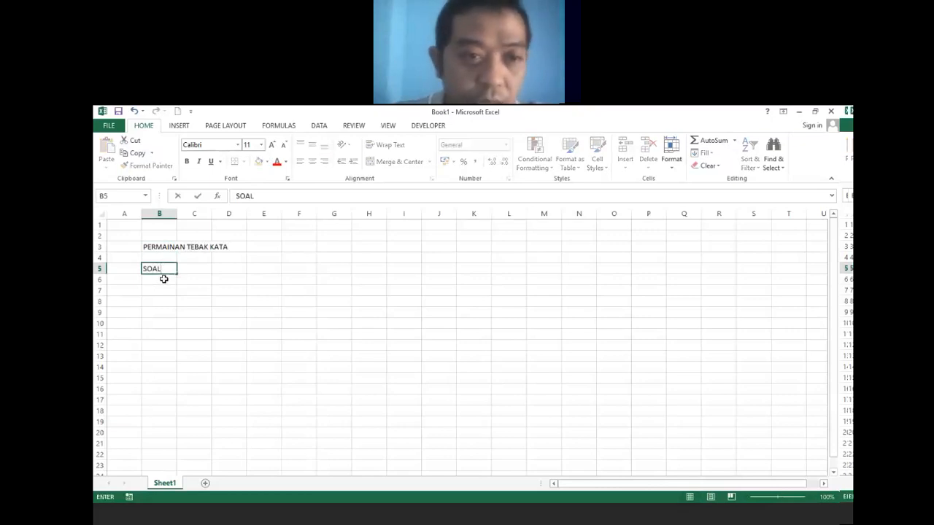
{"action": "left_click", "coordinate": [162, 279]}
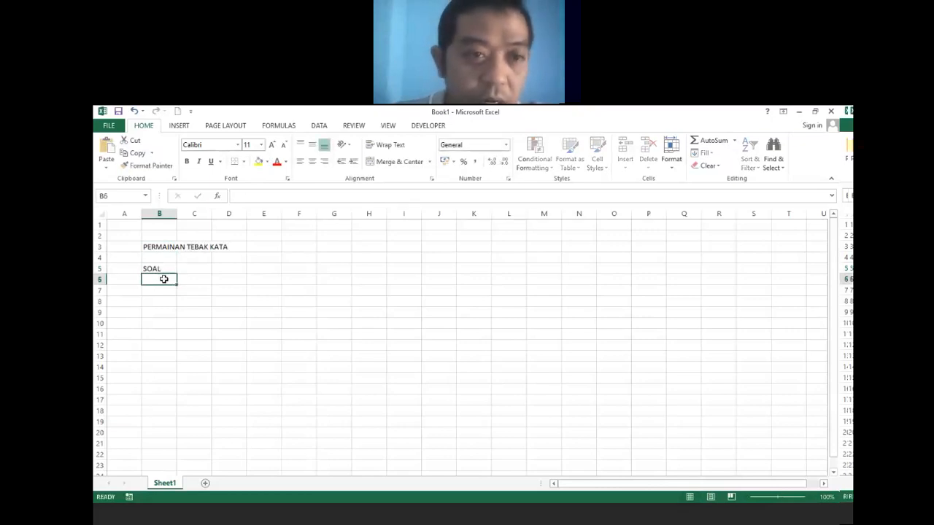
{"action": "type", "text": "JAWAB"}
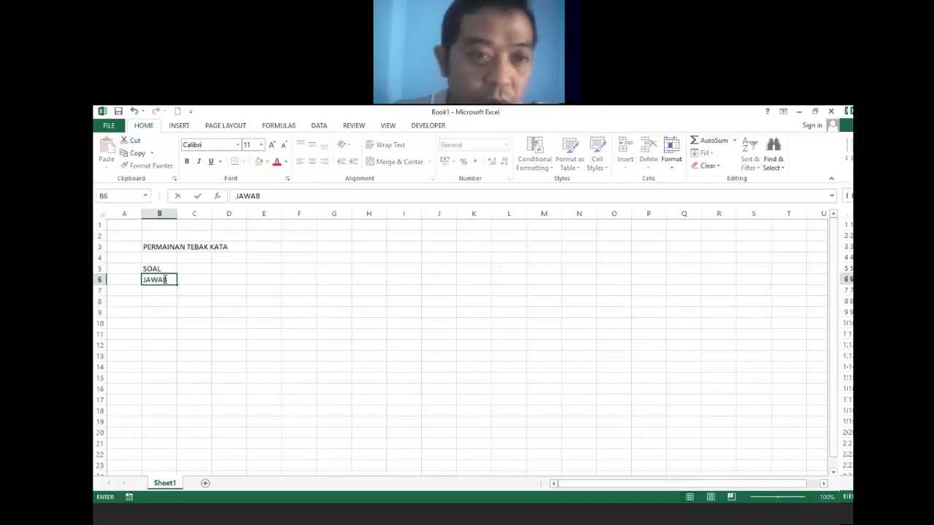
{"action": "left_click", "coordinate": [194, 316]}
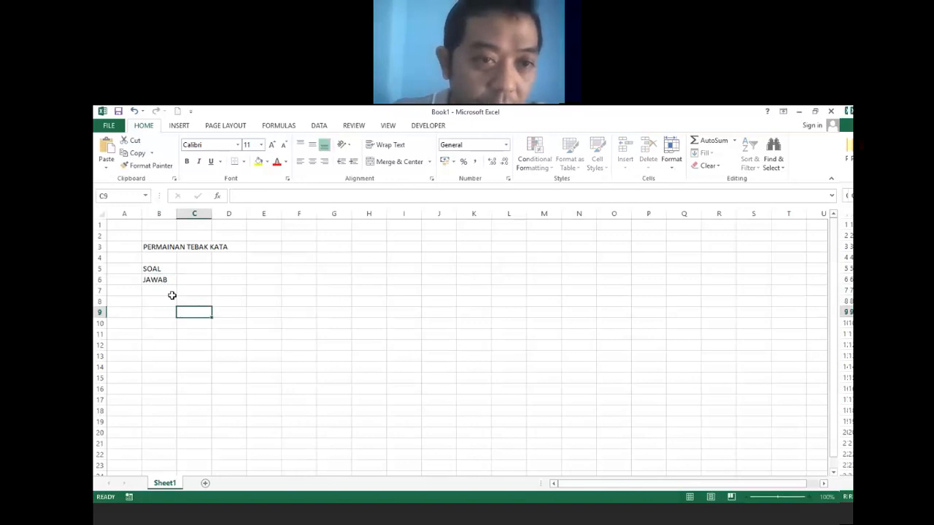
Enter BESAR and PASAK in C6:D6, then clear both cells to redo them.
{"action": "left_click", "coordinate": [193, 279]}
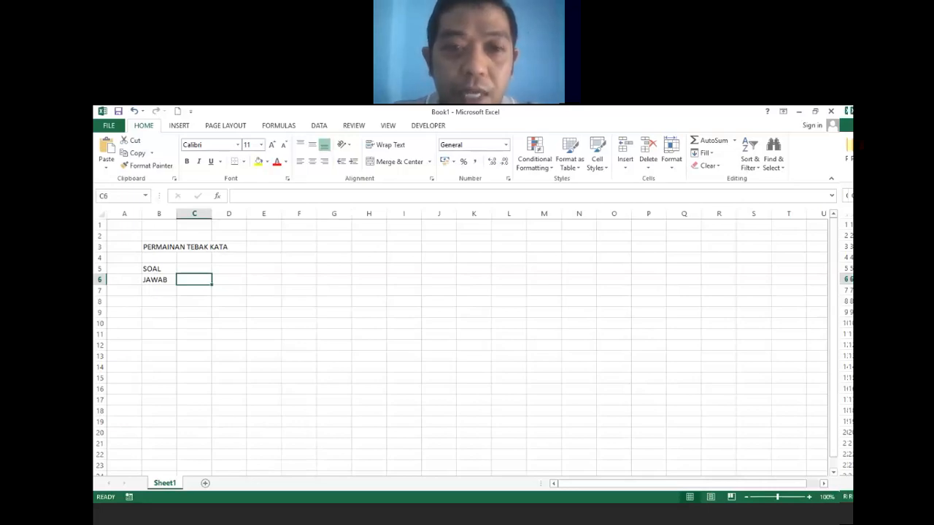
{"action": "type", "text": "BESAR"}
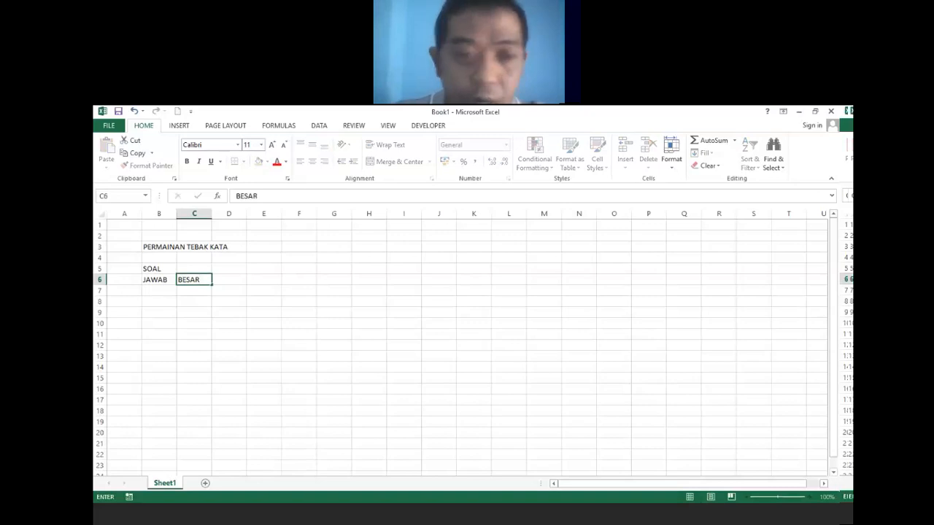
{"action": "key", "text": "Tab"}
{"action": "type", "text": "PASAK"}
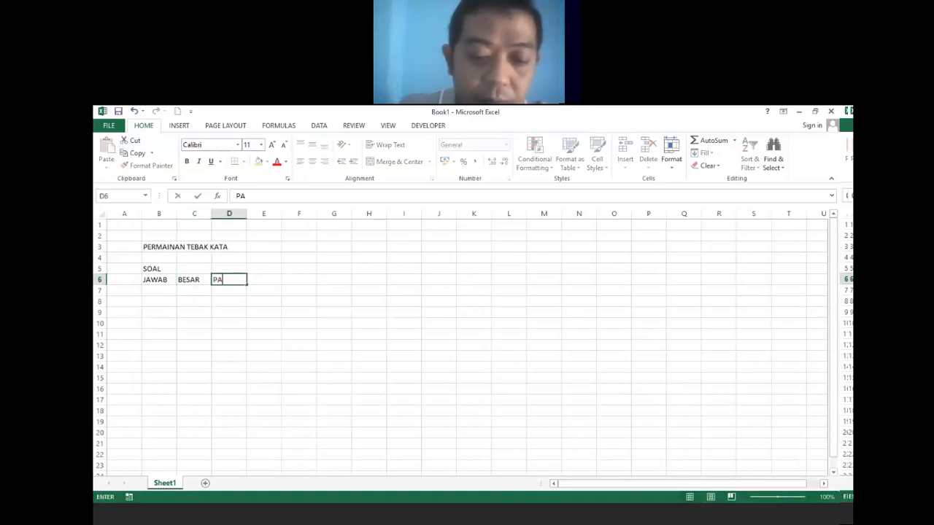
{"action": "left_click", "coordinate": [218, 355]}
{"action": "left_click", "coordinate": [189, 279]}
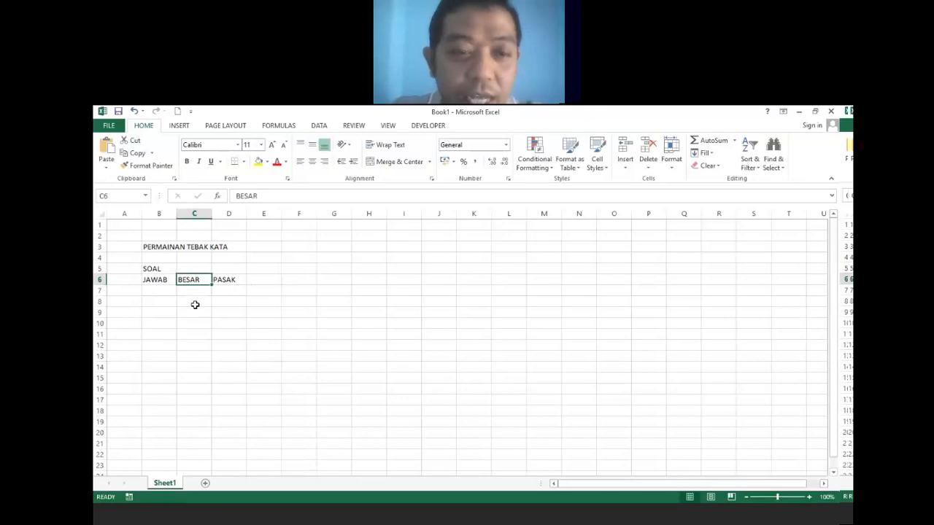
{"action": "left_click", "coordinate": [195, 305]}
{"action": "double_click", "coordinate": [202, 280]}
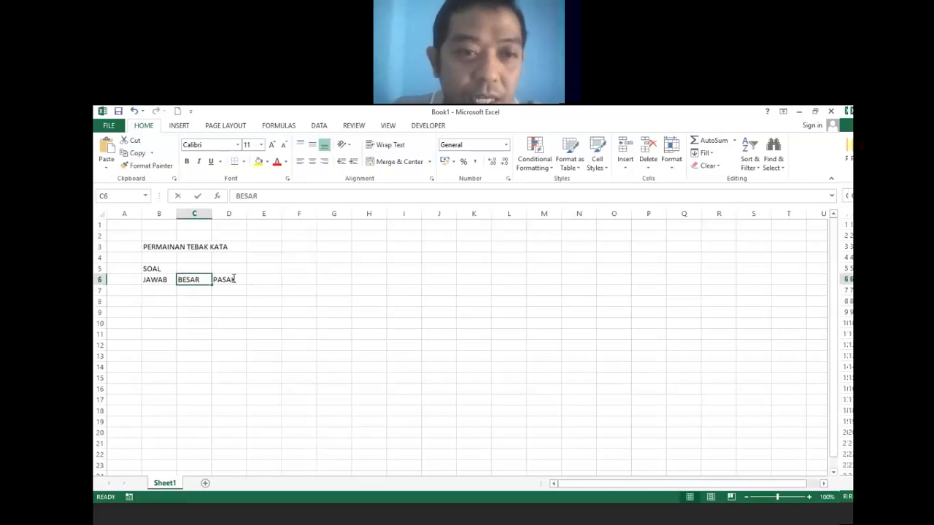
{"action": "left_click", "coordinate": [219, 310]}
{"action": "left_click_drag", "start_coordinate": [194, 280], "coordinate": [236, 288]}
{"action": "key", "text": "Delete"}
{"action": "left_click", "coordinate": [223, 305]}
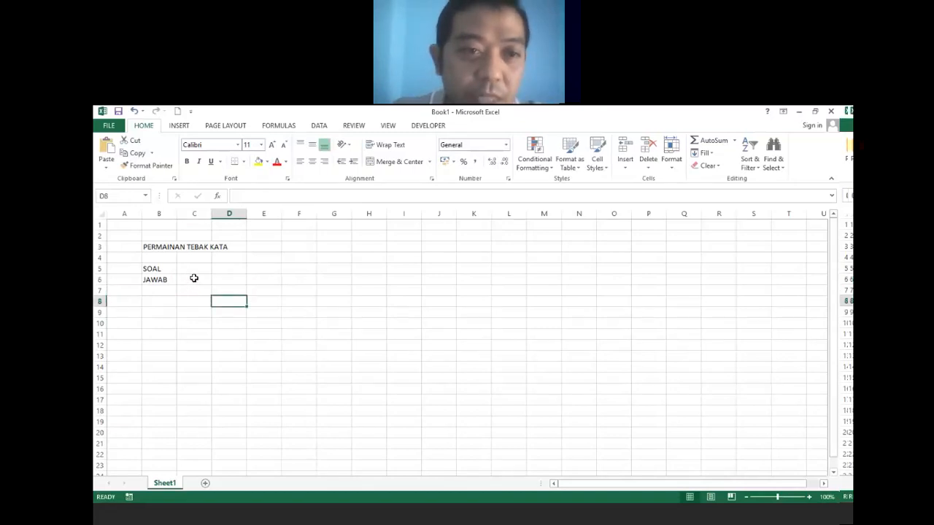
Re-enter BESAR, PASAK, DARI, PADA and TIANG into C6 through G6.
{"action": "left_click", "coordinate": [194, 278]}
{"action": "type", "text": "BESAR"}
{"action": "left_click", "coordinate": [235, 279]}
{"action": "type", "text": "PASAK"}
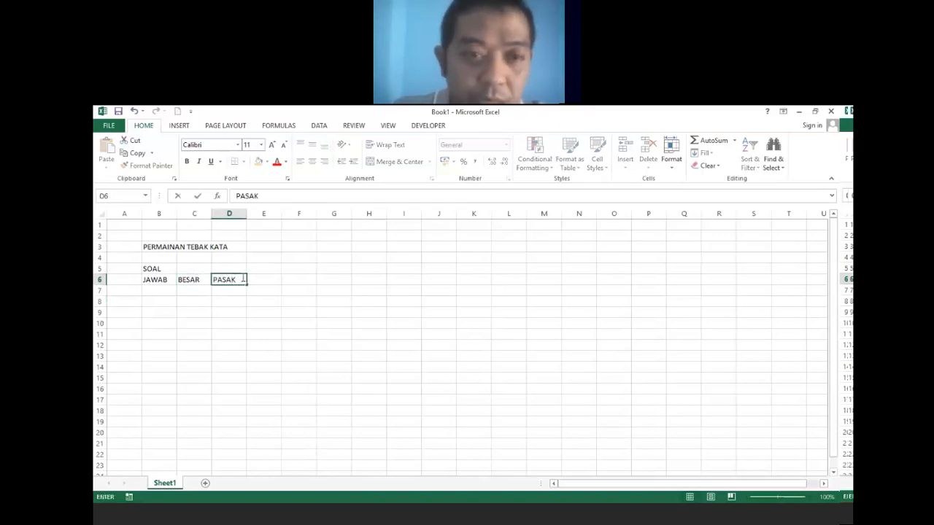
{"action": "left_click", "coordinate": [259, 279]}
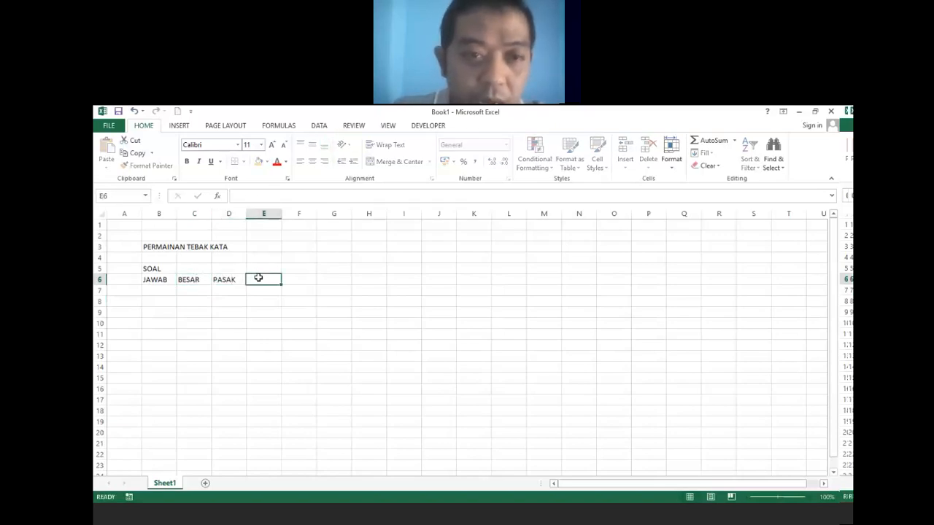
{"action": "type", "text": "DARI"}
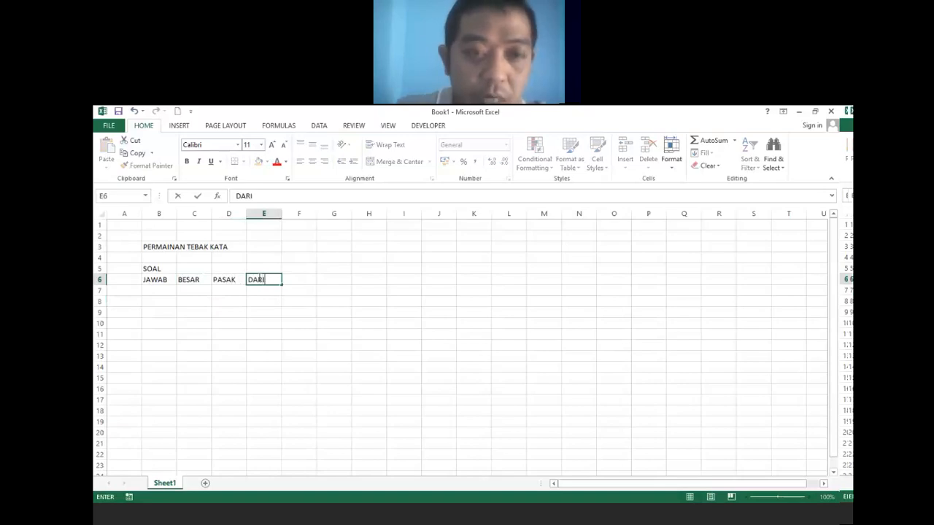
{"action": "left_click", "coordinate": [308, 278]}
{"action": "type", "text": "PADA"}
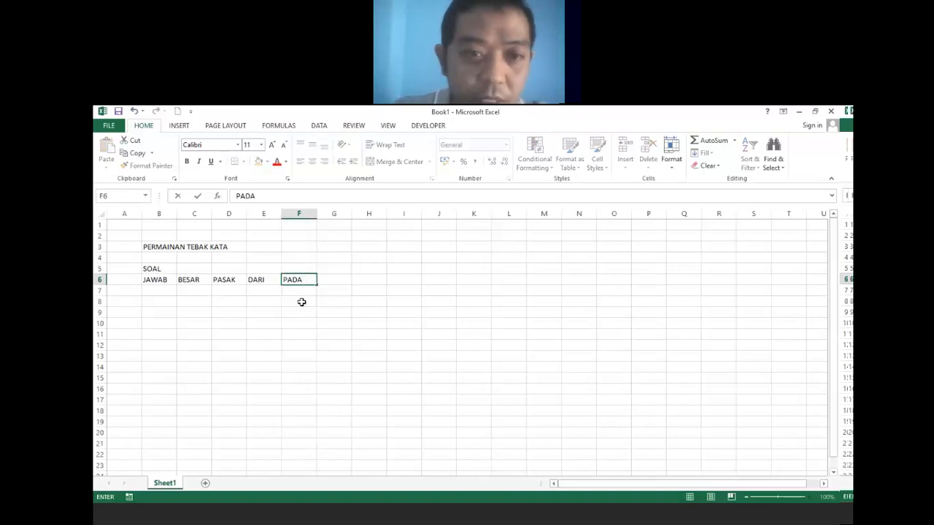
{"action": "key", "text": "Return"}
{"action": "left_click", "coordinate": [331, 278]}
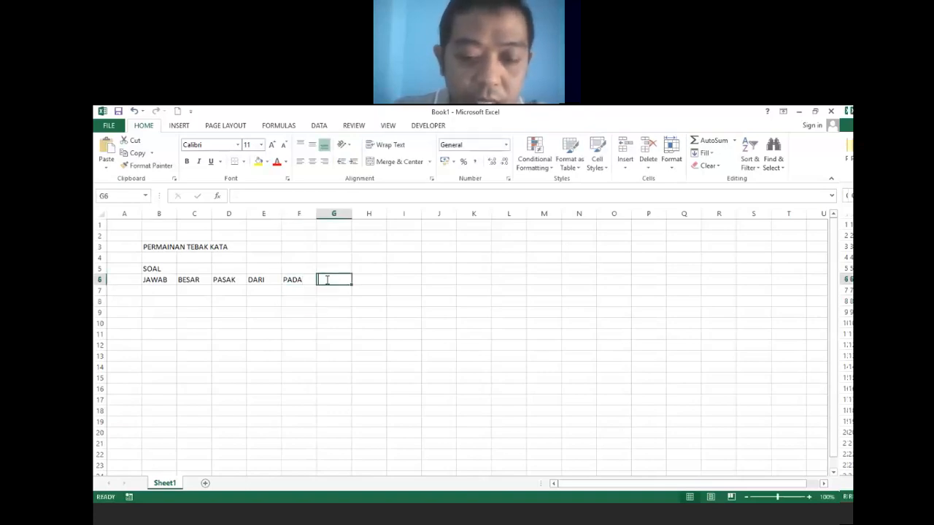
{"action": "type", "text": "TIANG"}
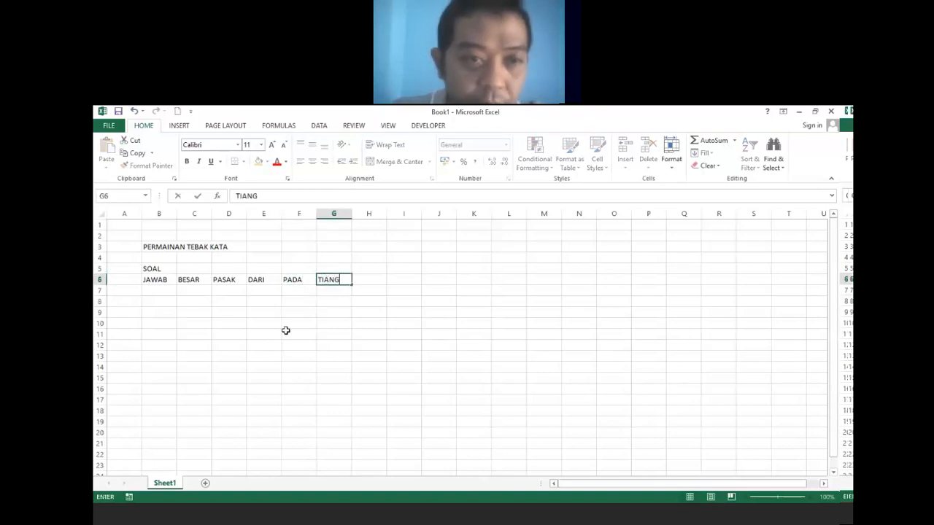
{"action": "left_click", "coordinate": [285, 331]}
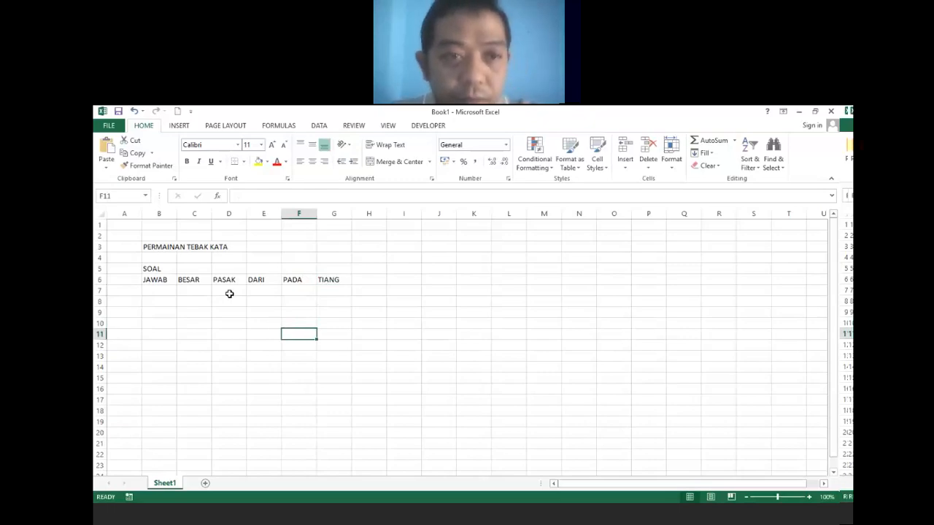
{"action": "left_click_drag", "start_coordinate": [151, 270], "coordinate": [346, 280]}
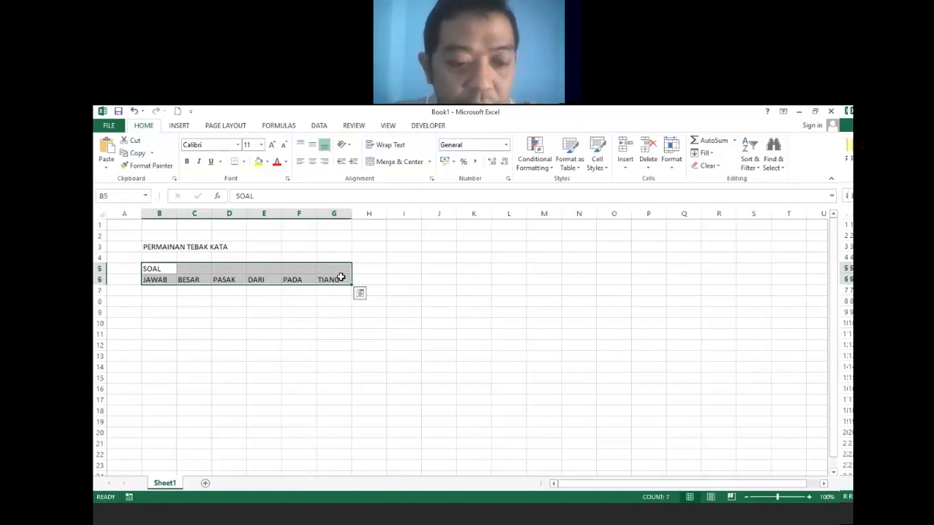
Apply a thick outline border with inside vertical lines to B5:G6 through Format Cells.
{"action": "key", "text": "ctrl+1"}
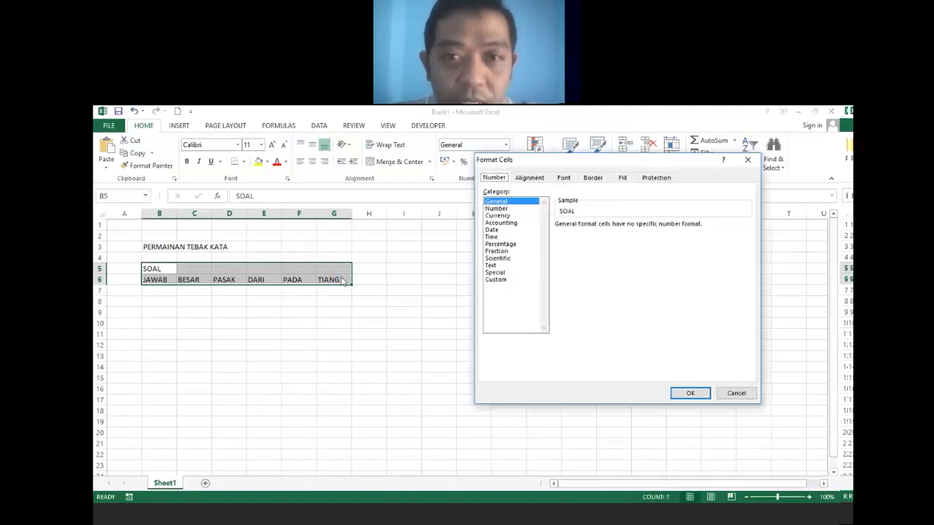
{"action": "left_click", "coordinate": [592, 180]}
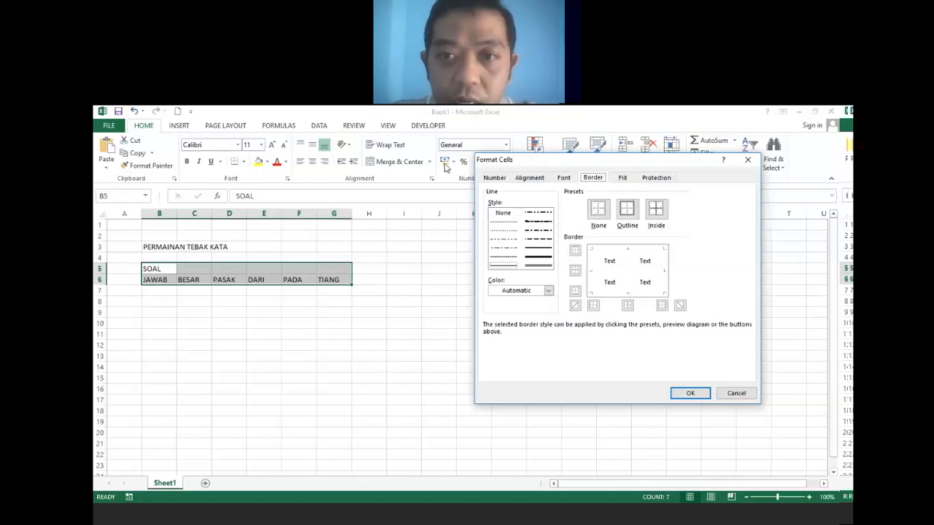
{"action": "left_click_drag", "start_coordinate": [521, 165], "coordinate": [446, 167]}
{"action": "left_click", "coordinate": [469, 253]}
{"action": "left_click", "coordinate": [553, 212]}
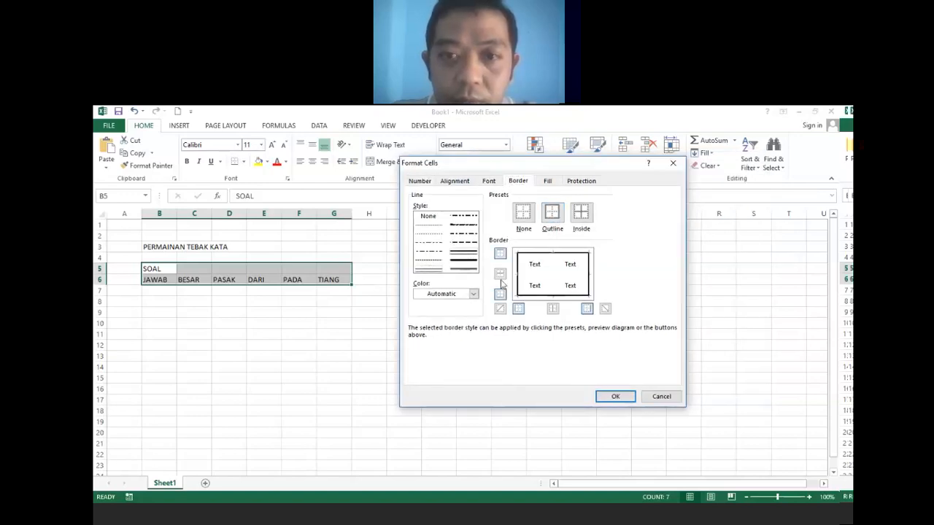
{"action": "left_click", "coordinate": [554, 273]}
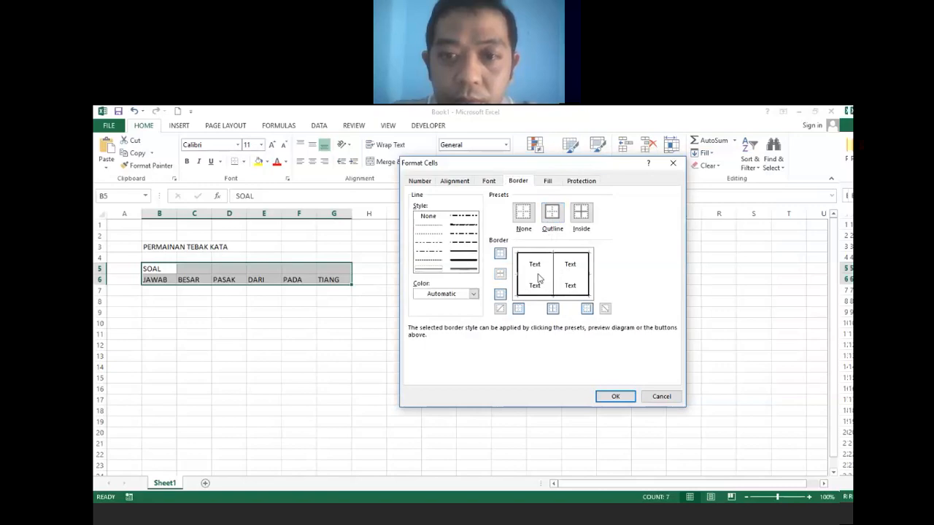
{"action": "left_click", "coordinate": [604, 396]}
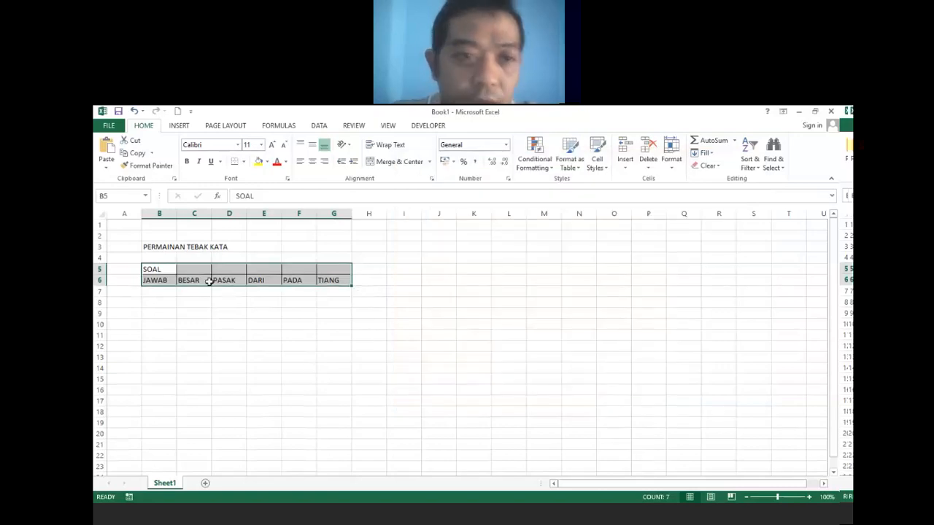
Widen column B and make the B5:G6 text centred, bold and size 12.
{"action": "left_click_drag", "start_coordinate": [176, 213], "coordinate": [261, 214]}
{"action": "left_click_drag", "start_coordinate": [169, 270], "coordinate": [358, 277]}
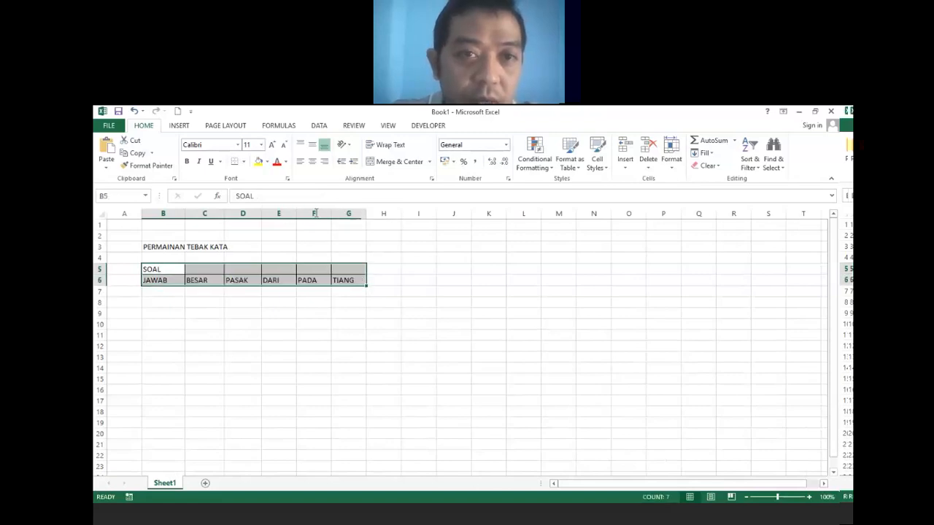
{"action": "left_click", "coordinate": [311, 161]}
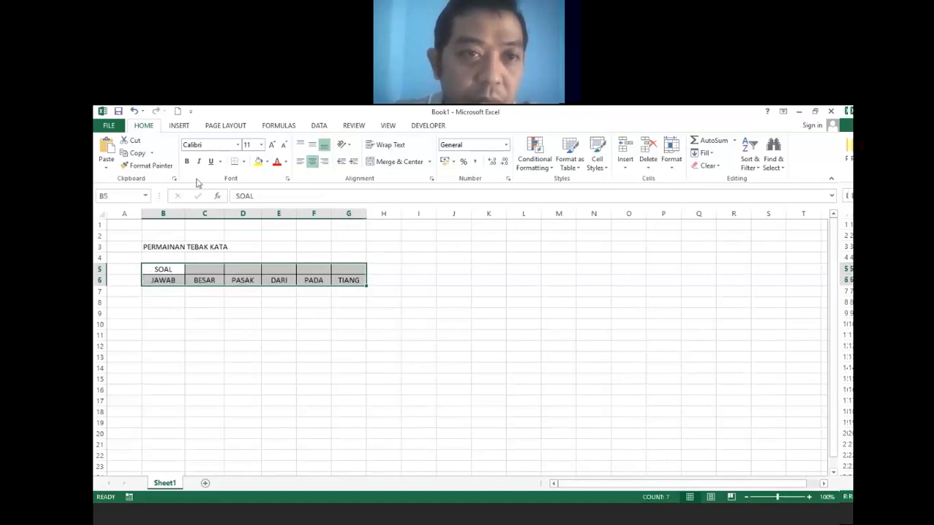
{"action": "left_click", "coordinate": [262, 145]}
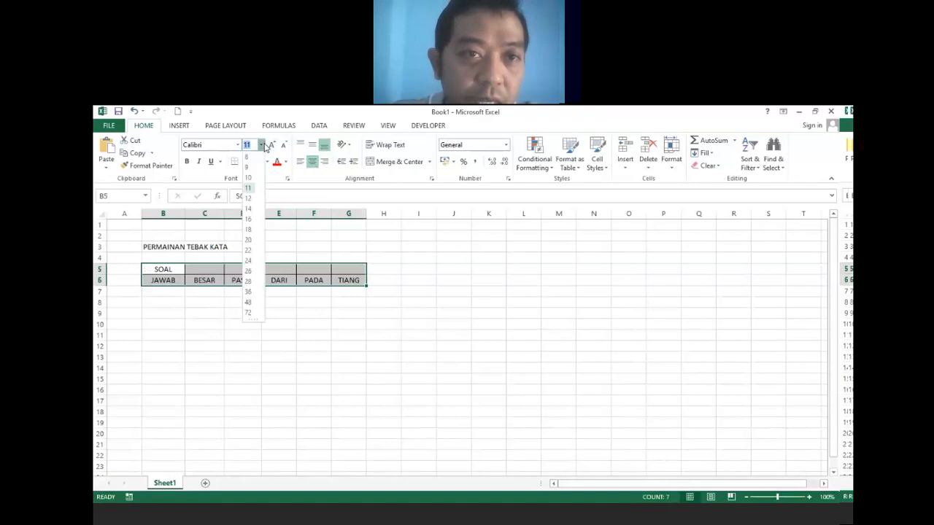
{"action": "left_click", "coordinate": [248, 198]}
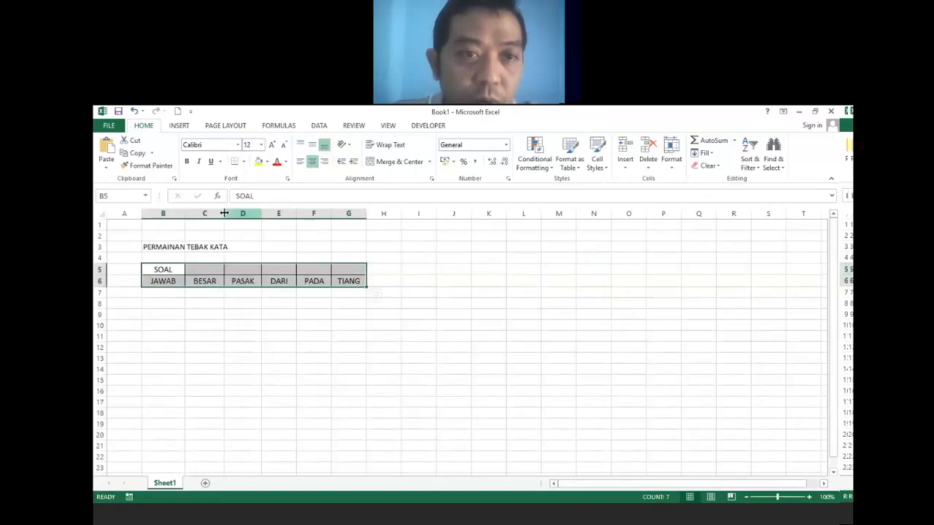
{"action": "left_click", "coordinate": [187, 162]}
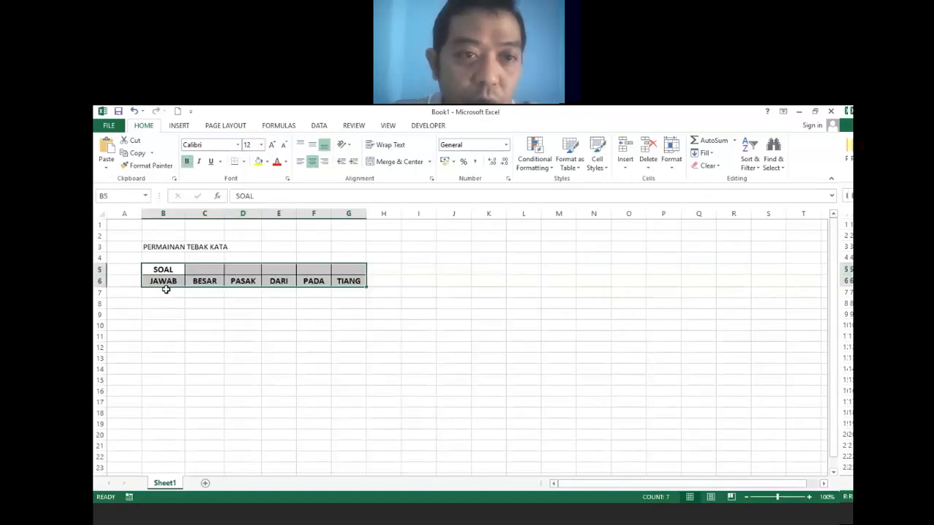
{"action": "left_click_drag", "start_coordinate": [153, 247], "coordinate": [346, 248]}
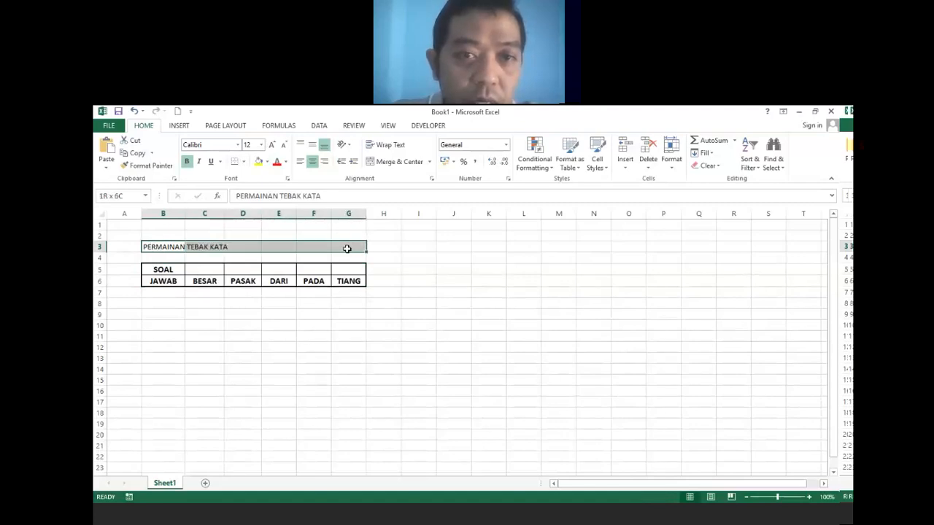
Merge and centre the PERMAINAN TEBAK KATA title across B3:G3.
{"action": "left_click", "coordinate": [401, 163]}
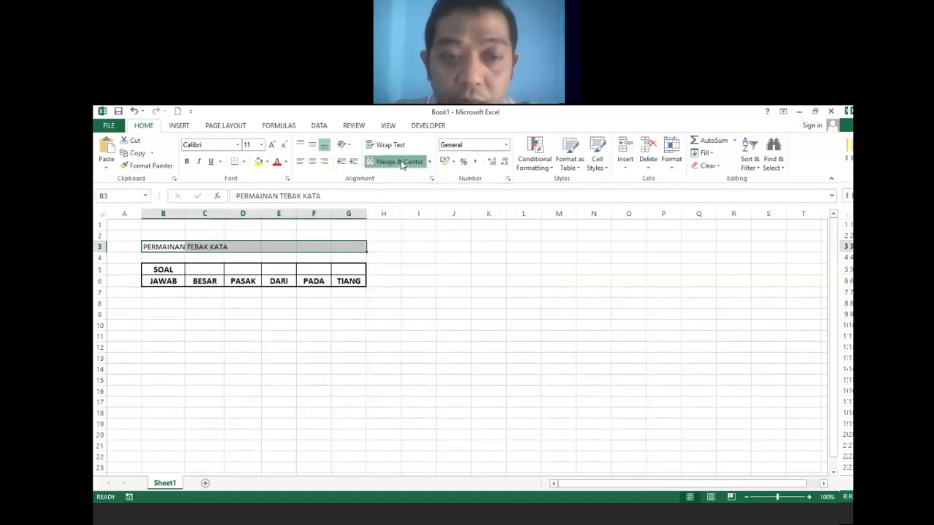
{"action": "left_click", "coordinate": [210, 334]}
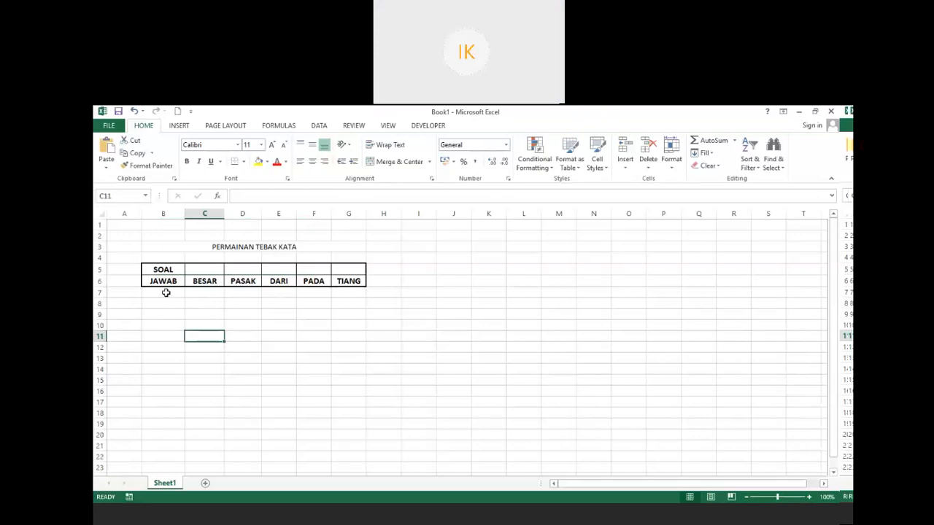
Merge B7:G7 and give the whole B5:G7 table outline and inside borders.
{"action": "left_click_drag", "start_coordinate": [166, 293], "coordinate": [346, 294]}
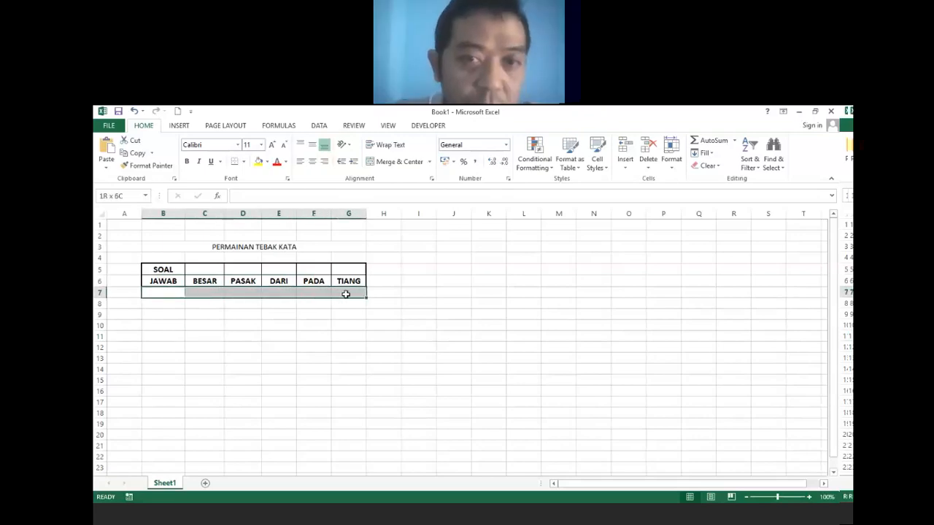
{"action": "left_click", "coordinate": [394, 161]}
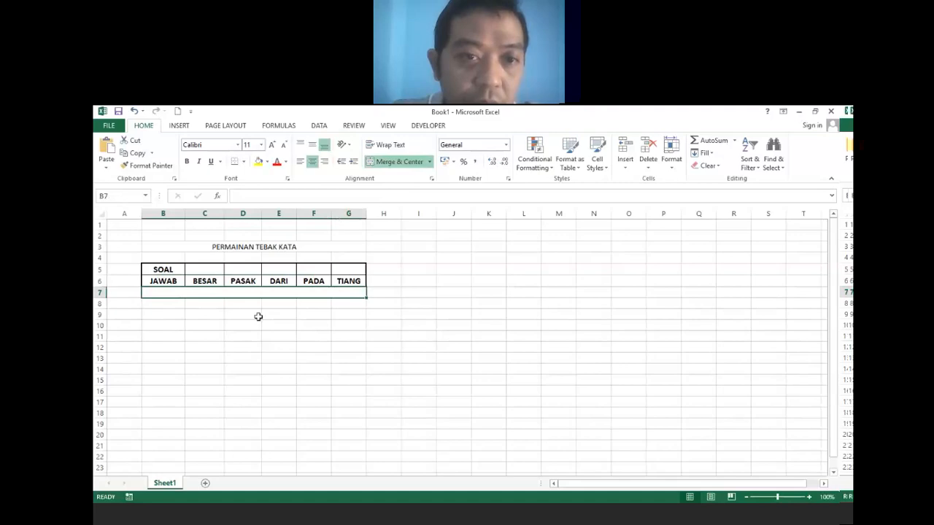
{"action": "left_click_drag", "start_coordinate": [154, 268], "coordinate": [225, 294]}
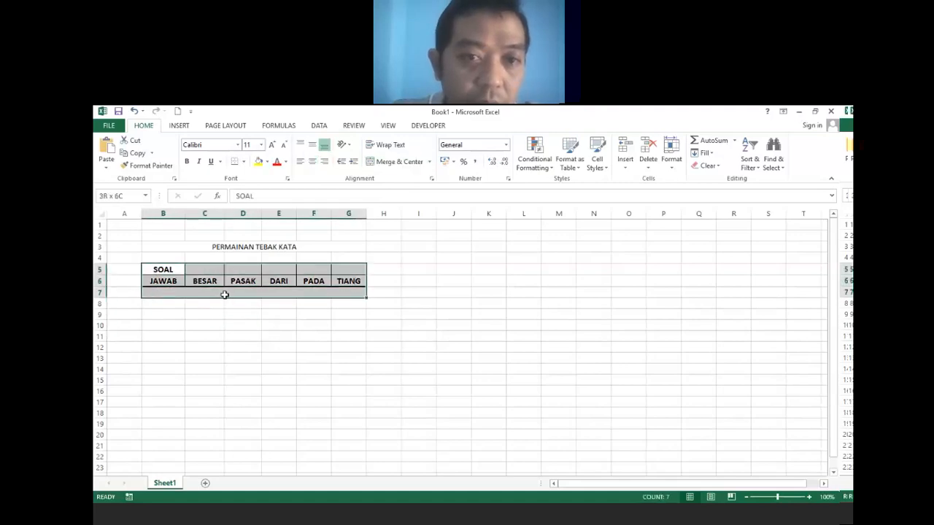
{"action": "key", "text": "ctrl+1"}
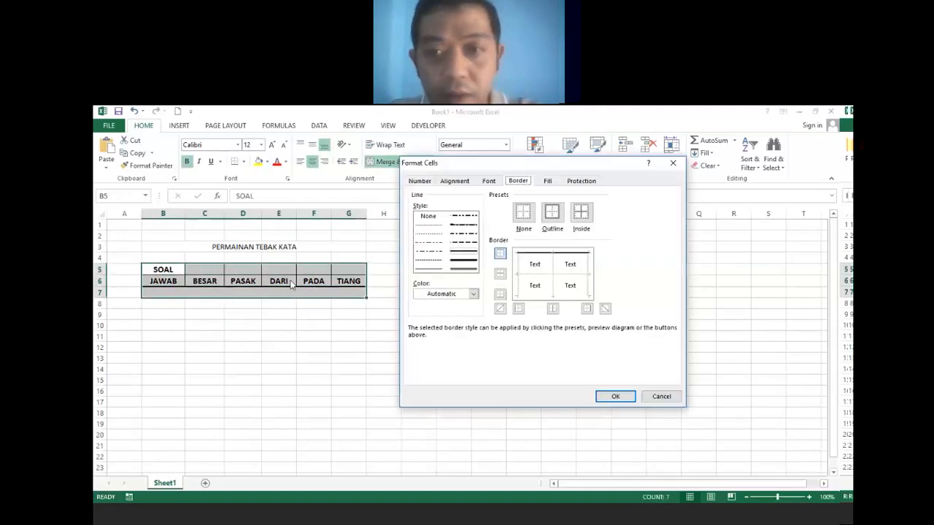
{"action": "left_click", "coordinate": [553, 213]}
{"action": "left_click", "coordinate": [581, 213]}
{"action": "left_click", "coordinate": [608, 397]}
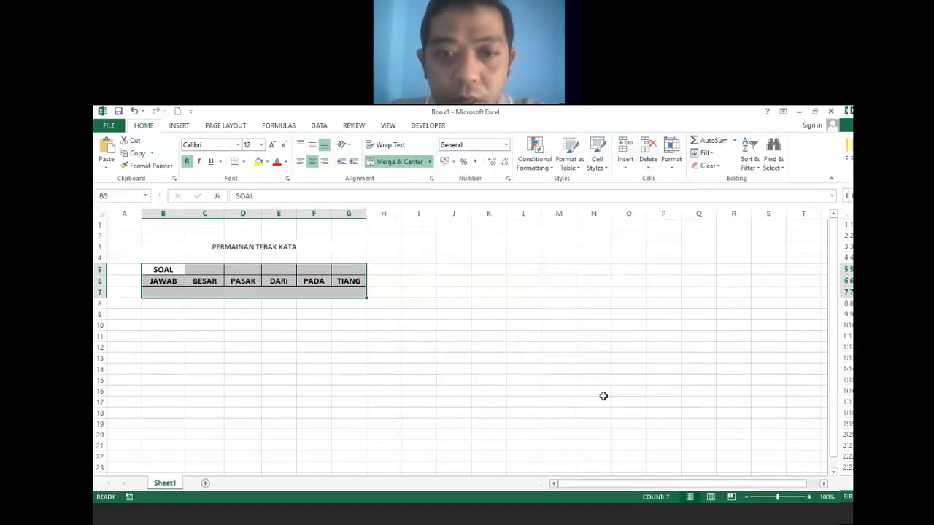
{"action": "left_click", "coordinate": [393, 364]}
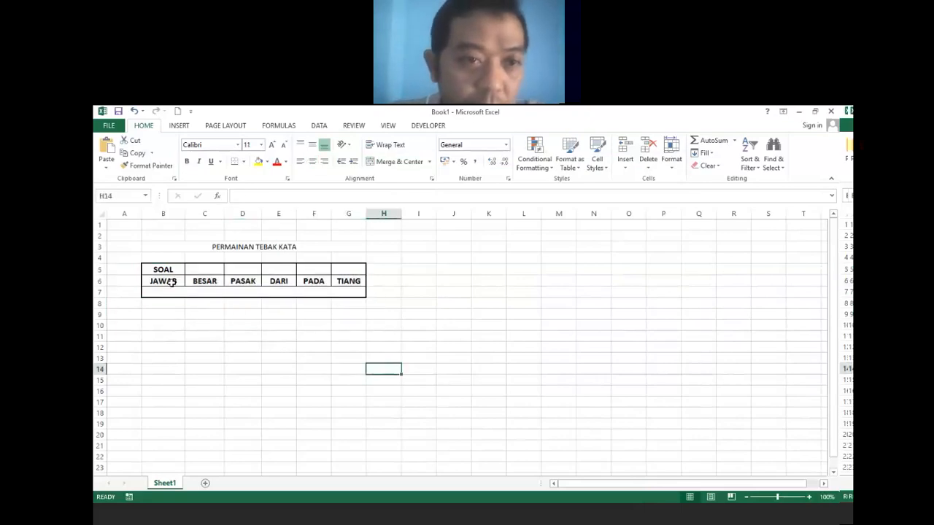
Make the merged PERMAINAN TEBAK KATA title bold at font size 14.
{"action": "left_click", "coordinate": [186, 245]}
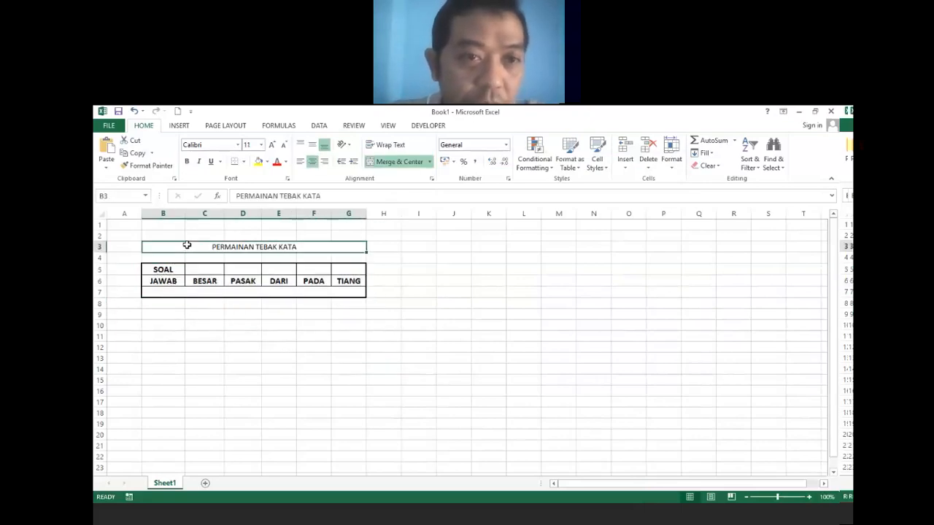
{"action": "left_click", "coordinate": [261, 145]}
{"action": "left_click", "coordinate": [248, 210]}
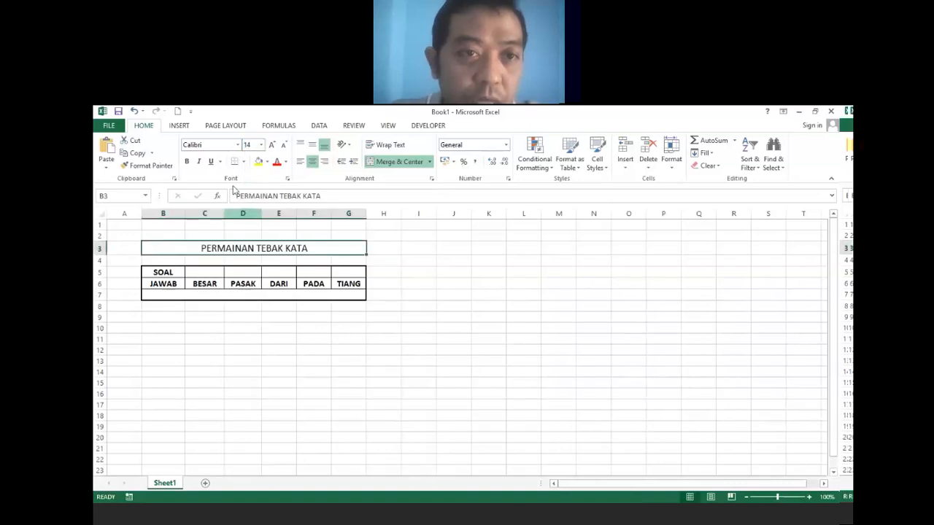
{"action": "left_click", "coordinate": [187, 162]}
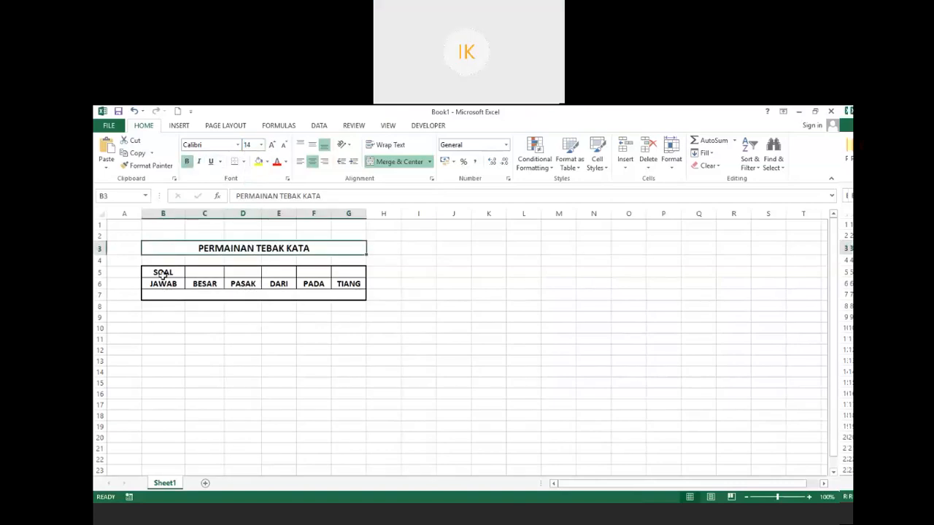
{"action": "left_click_drag", "start_coordinate": [162, 273], "coordinate": [168, 281]}
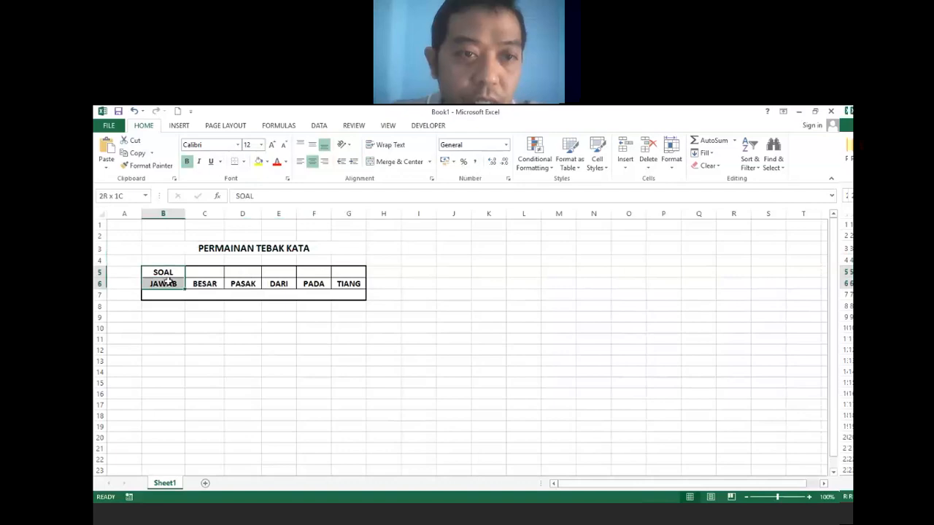
{"action": "left_click", "coordinate": [174, 271]}
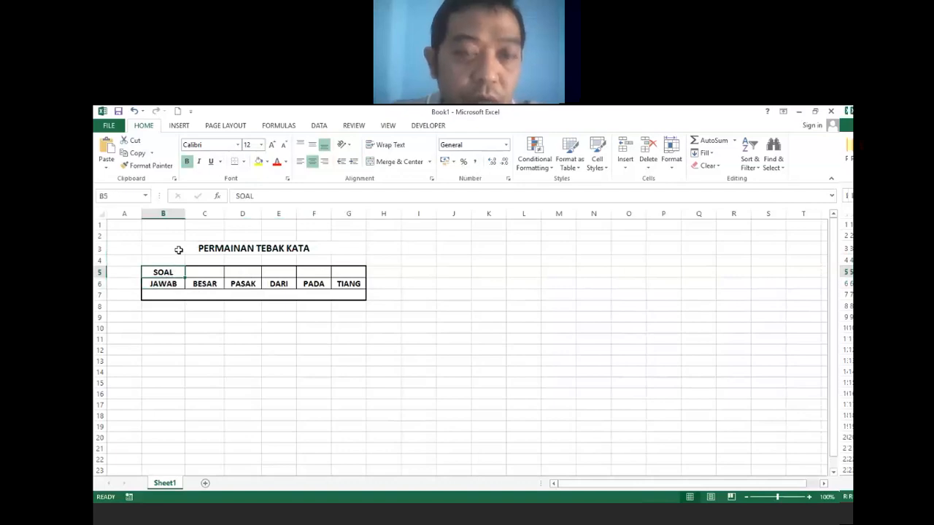
{"action": "left_click", "coordinate": [267, 162]}
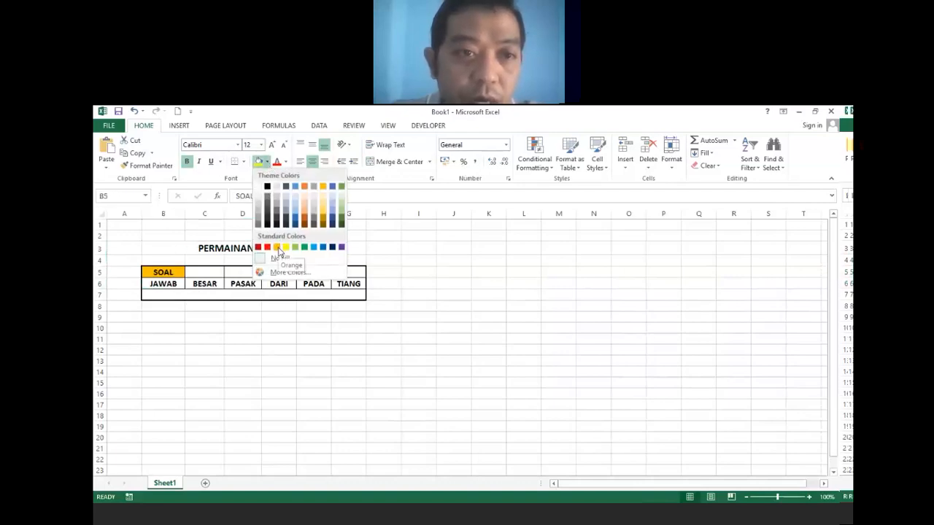
Fill the SOAL cell B5 yellow and colour the JAWAB label in B6 green.
{"action": "left_click", "coordinate": [287, 247]}
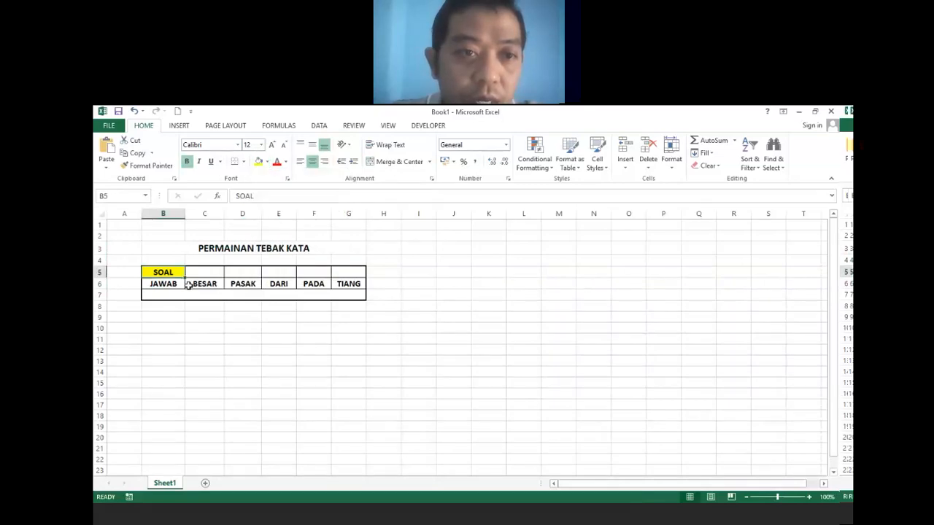
{"action": "left_click", "coordinate": [168, 283]}
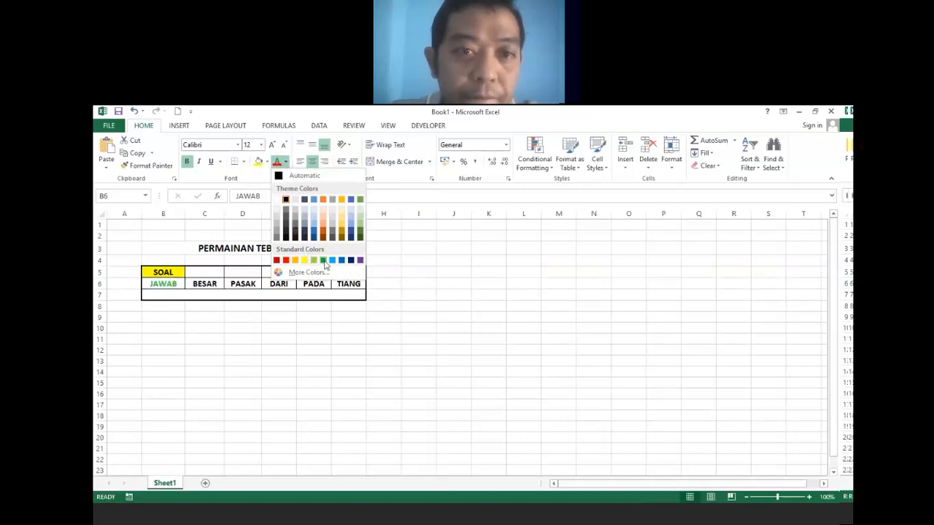
{"action": "left_click", "coordinate": [323, 260]}
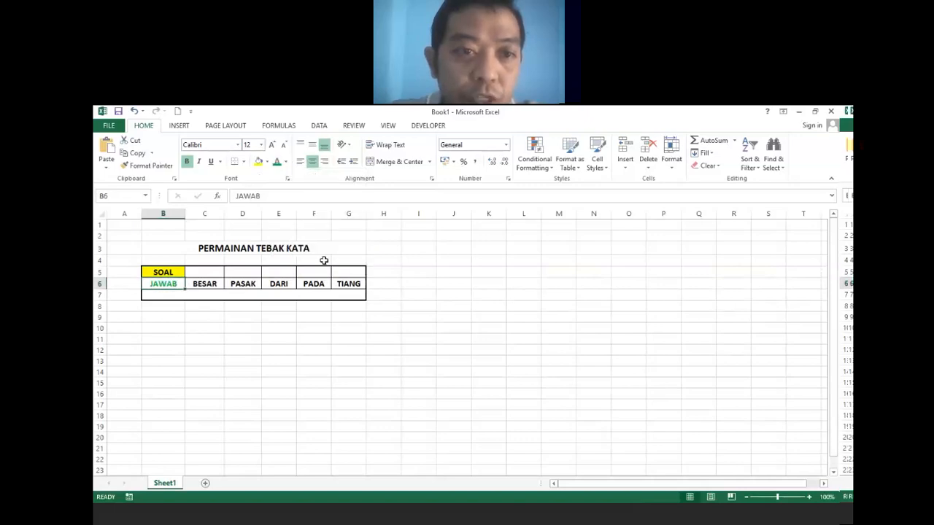
{"action": "left_click", "coordinate": [293, 294]}
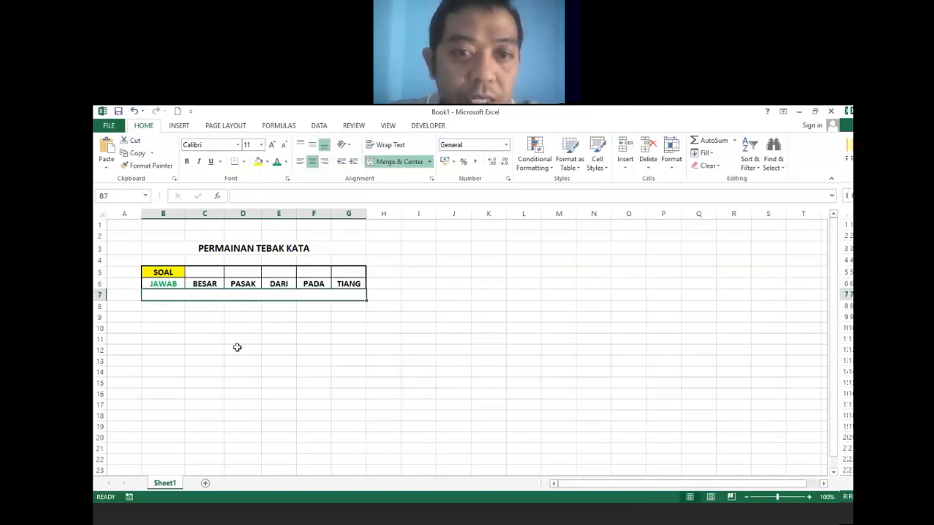
{"action": "left_click", "coordinate": [394, 349]}
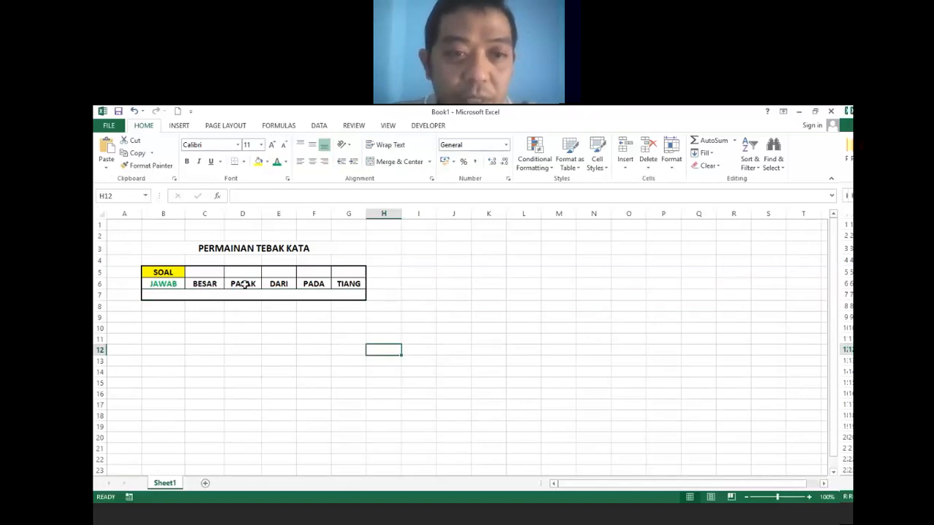
Enter the scrambled words PASAK, DARI, TIANG, BESAR and PADA into cells C5 through G5.
{"action": "left_click", "coordinate": [207, 271]}
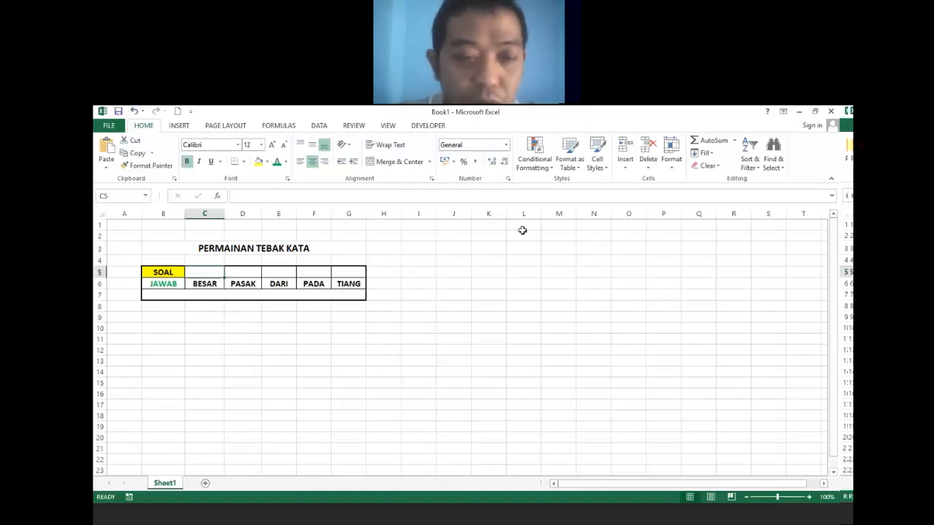
{"action": "type", "text": "PASAK"}
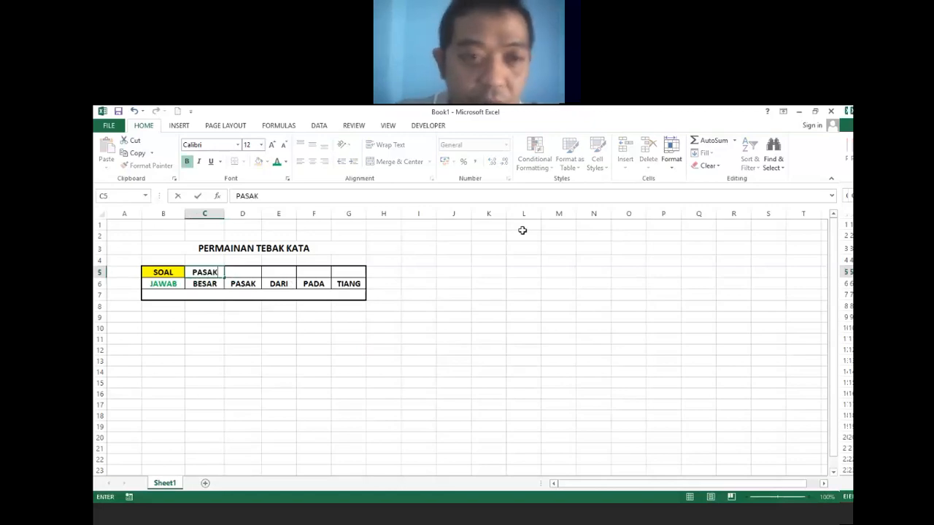
{"action": "left_click", "coordinate": [241, 270]}
{"action": "type", "text": "DARI"}
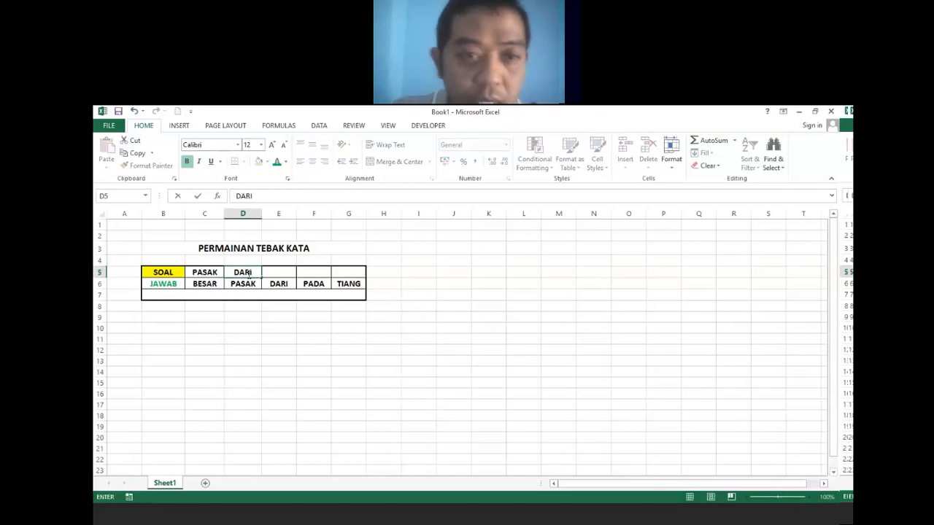
{"action": "left_click", "coordinate": [277, 272]}
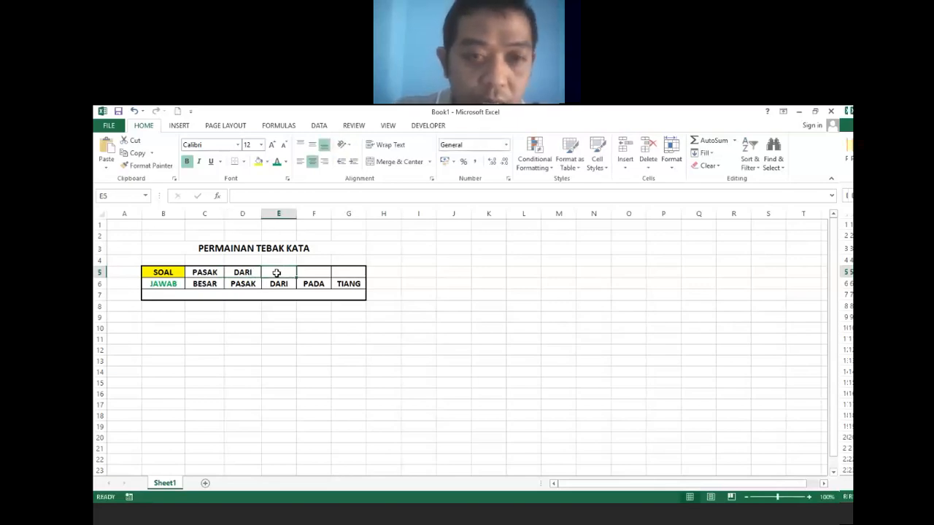
{"action": "type", "text": "TIANG"}
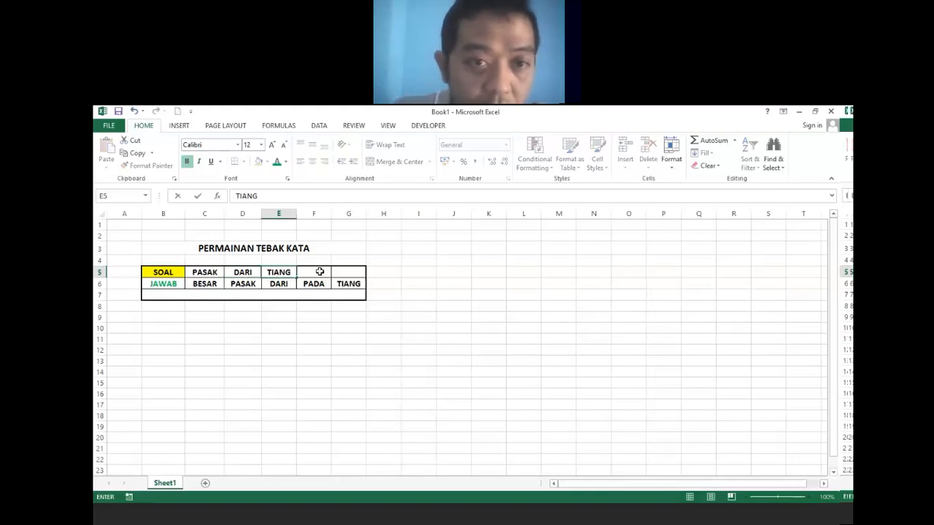
{"action": "left_click", "coordinate": [320, 272]}
{"action": "type", "text": "BESAR"}
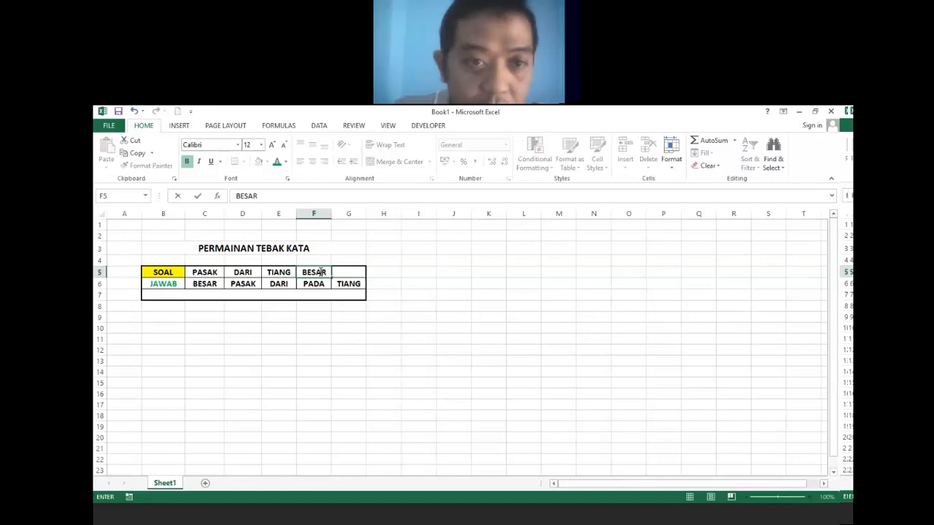
{"action": "left_click", "coordinate": [352, 275]}
{"action": "type", "text": "PADA"}
{"action": "left_click", "coordinate": [357, 339]}
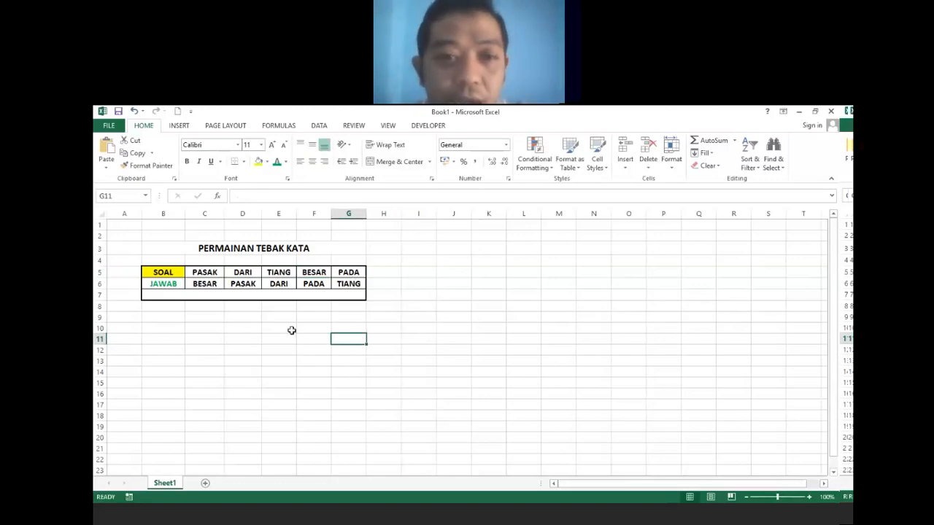
{"action": "left_click", "coordinate": [269, 296]}
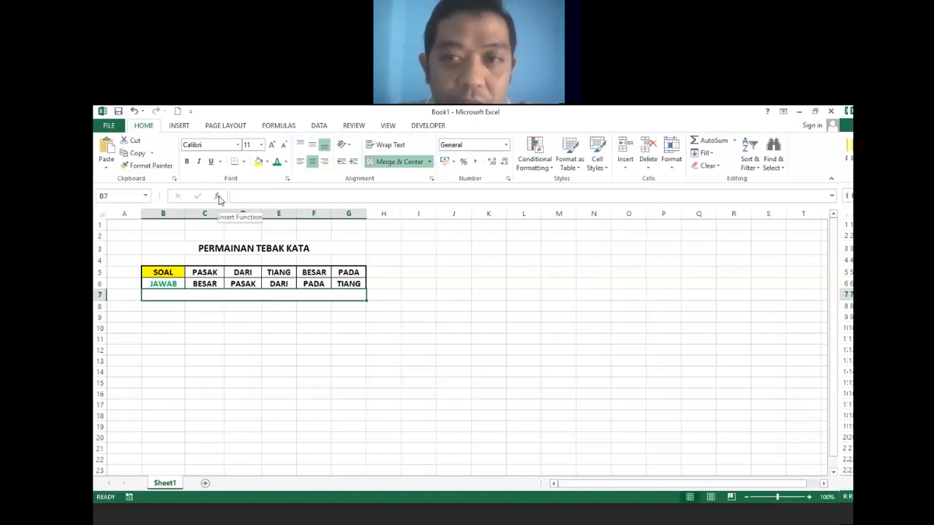
Insert the IF function into merged cell B7 through Insert Function.
{"action": "left_click", "coordinate": [219, 198]}
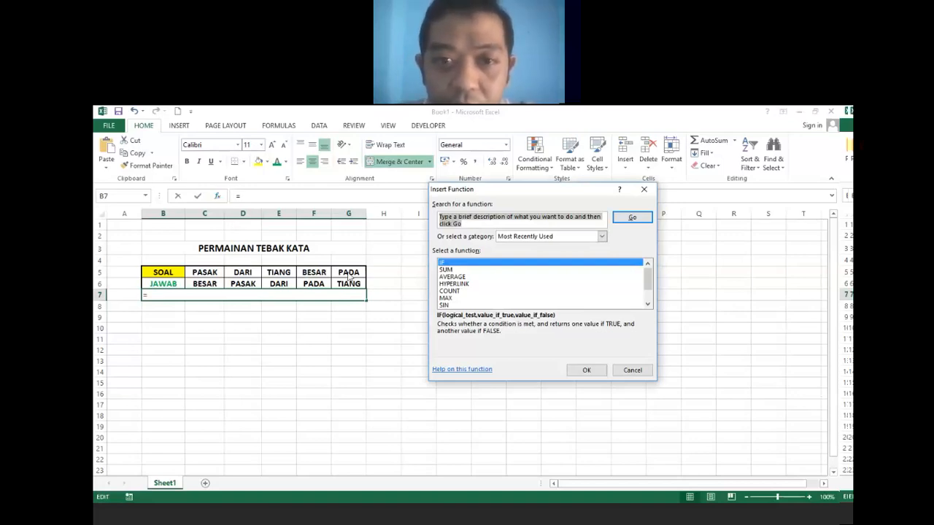
{"action": "left_click", "coordinate": [457, 264]}
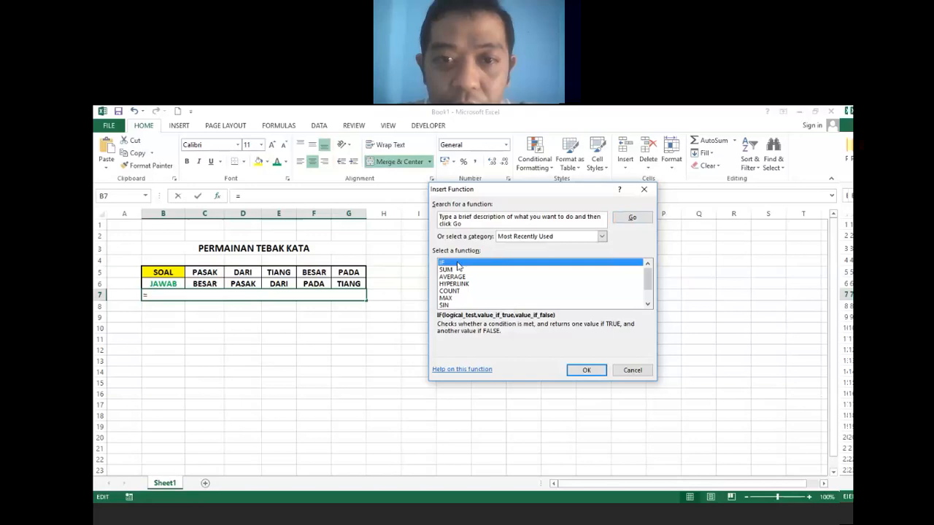
{"action": "left_click", "coordinate": [588, 371]}
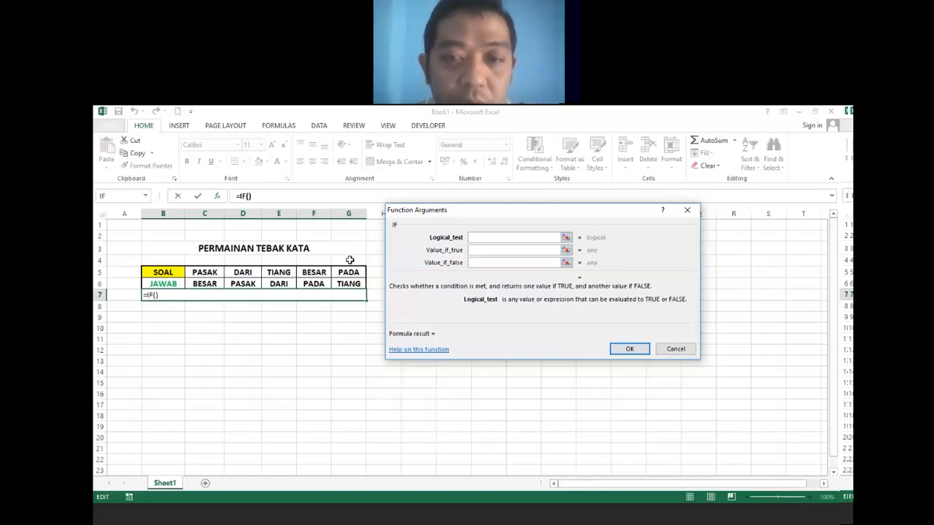
Set the IF logical test to start with C6&D6&E6&F6&G6=.
{"action": "left_click", "coordinate": [207, 284]}
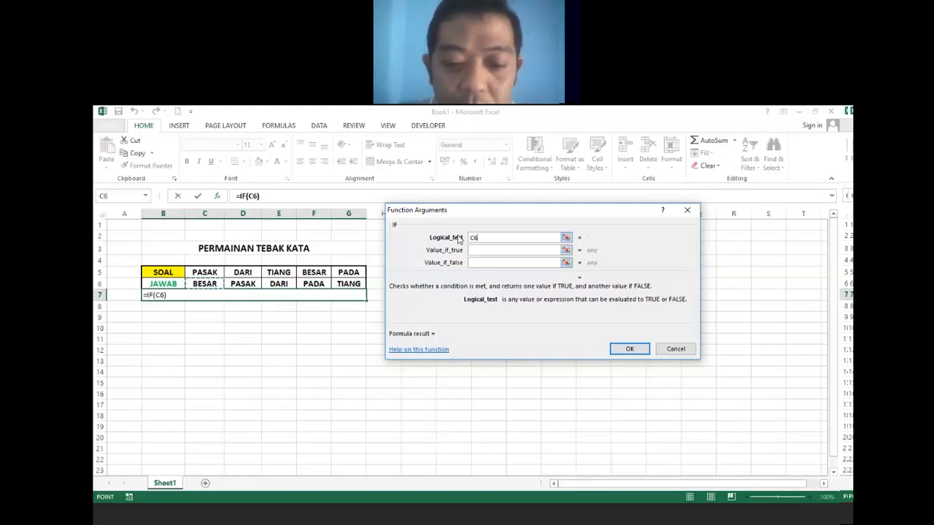
{"action": "type", "text": "&"}
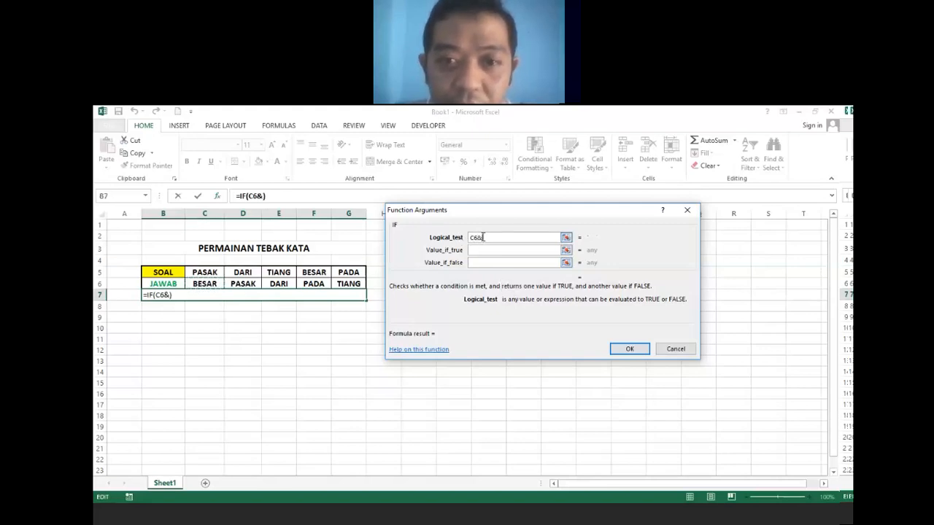
{"action": "left_click", "coordinate": [244, 285]}
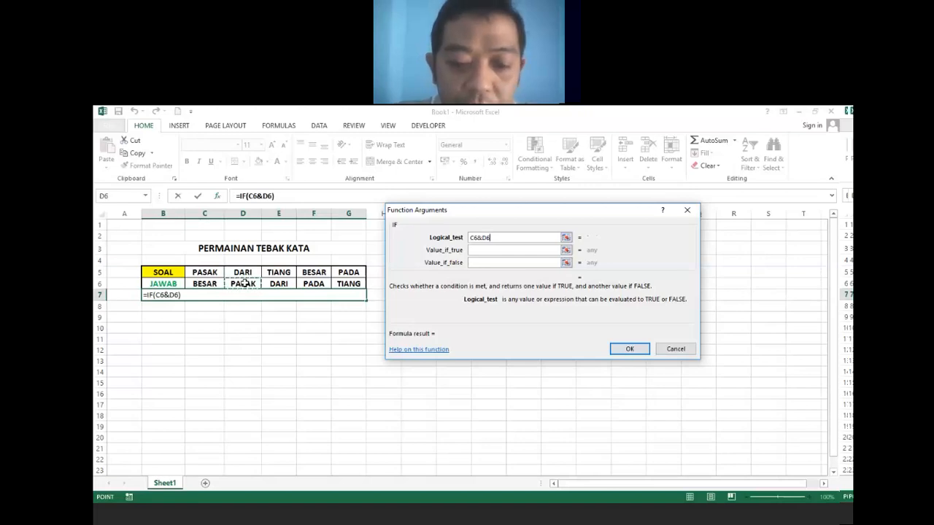
{"action": "type", "text": "&E6"}
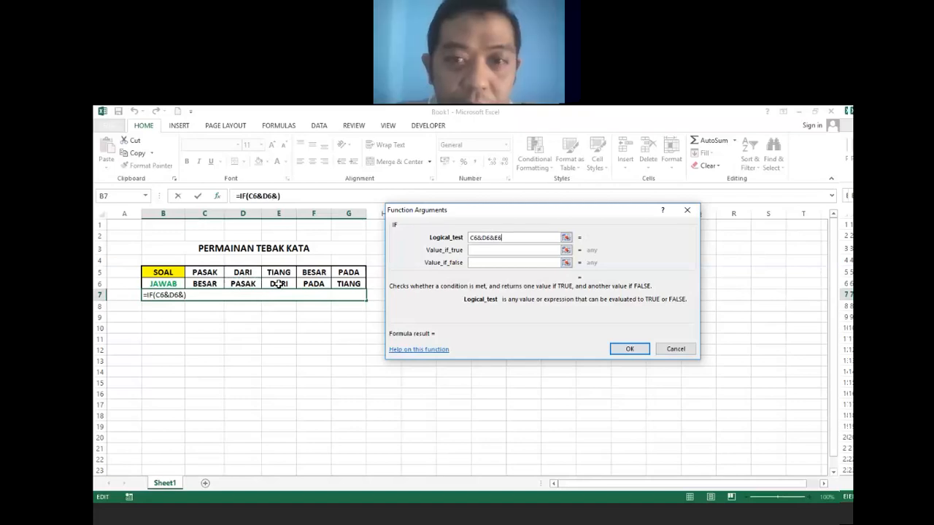
{"action": "left_click", "coordinate": [278, 283]}
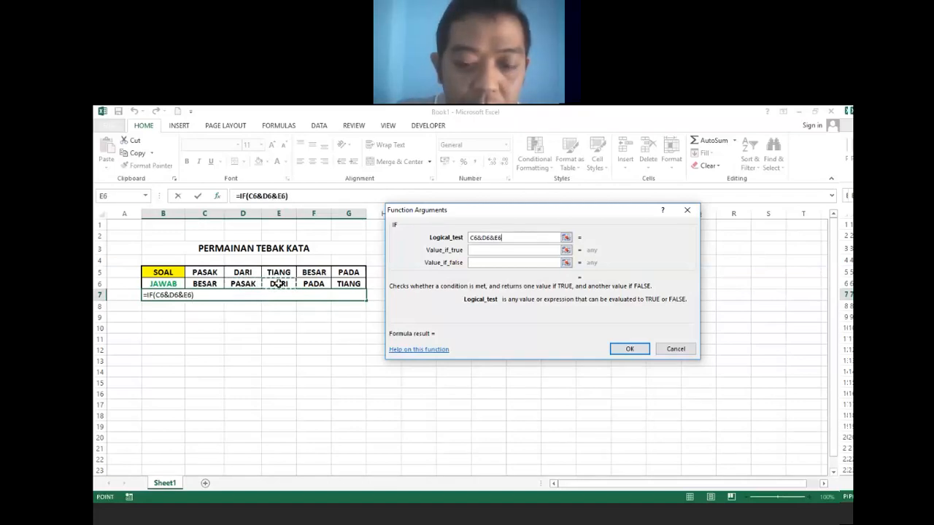
{"action": "type", "text": "&"}
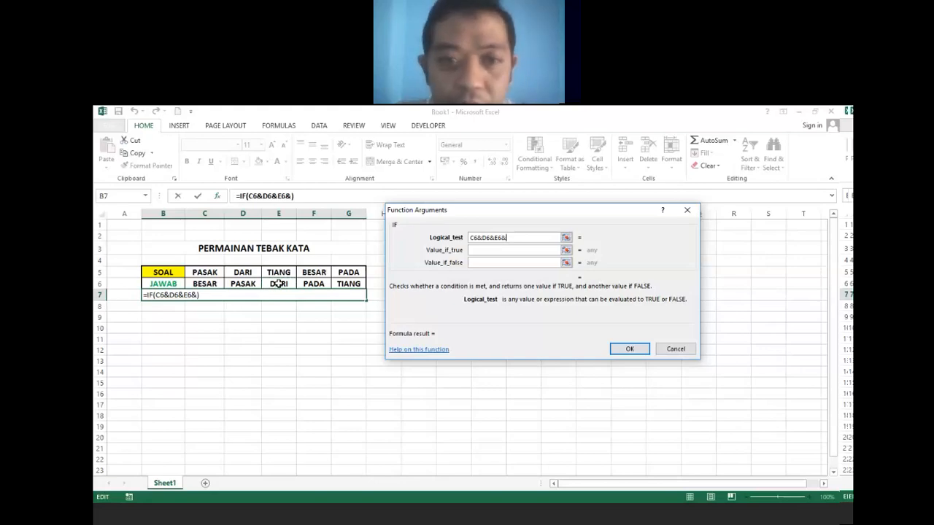
{"action": "left_click", "coordinate": [319, 285]}
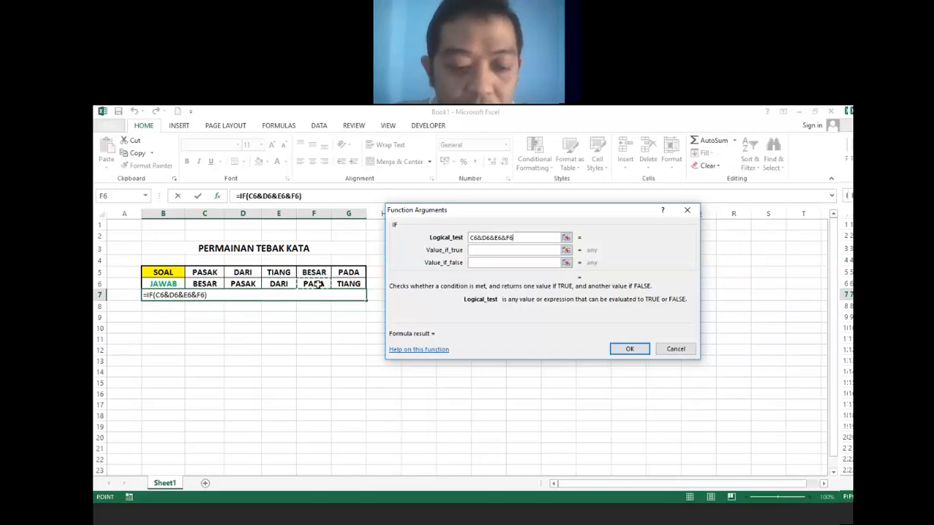
{"action": "type", "text": "&"}
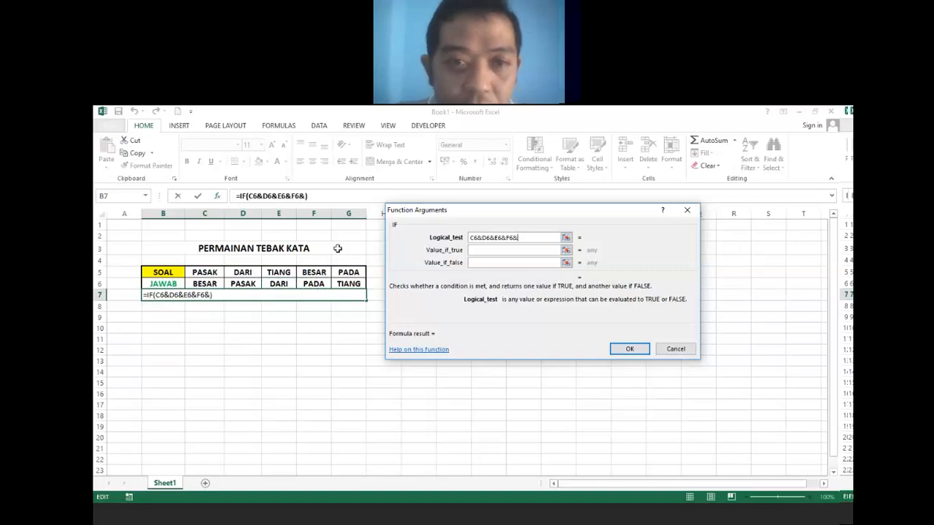
{"action": "left_click", "coordinate": [350, 285]}
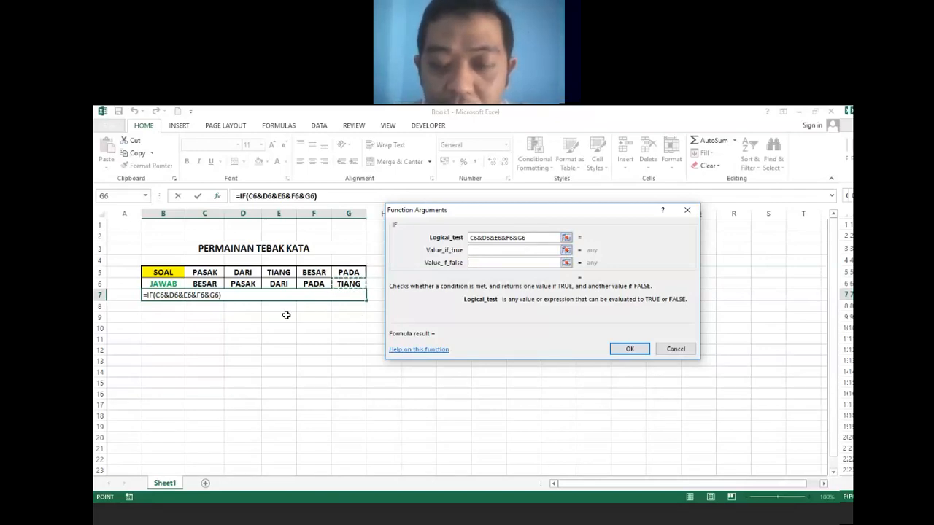
{"action": "type", "text": "="}
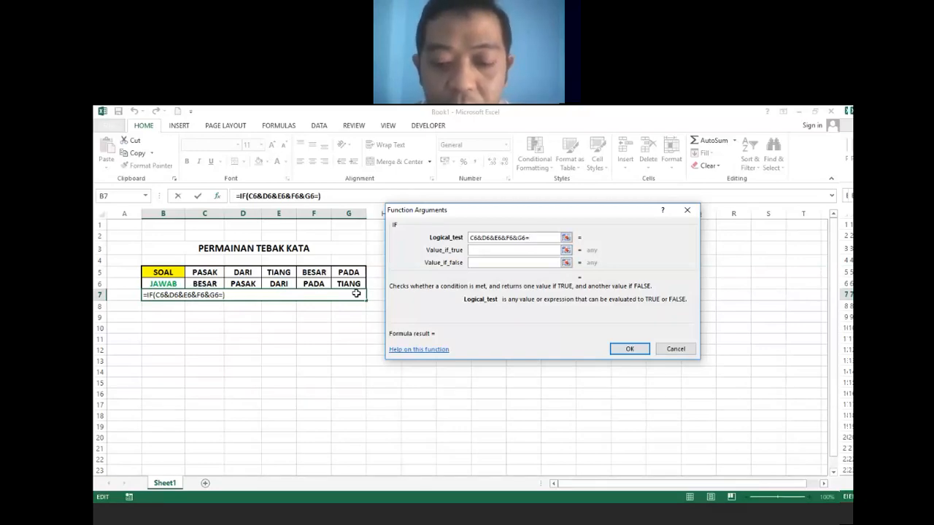
Finish the logical test with the quoted answer "besarpasakdaripadatiang".
{"action": "type", "text": "\""}
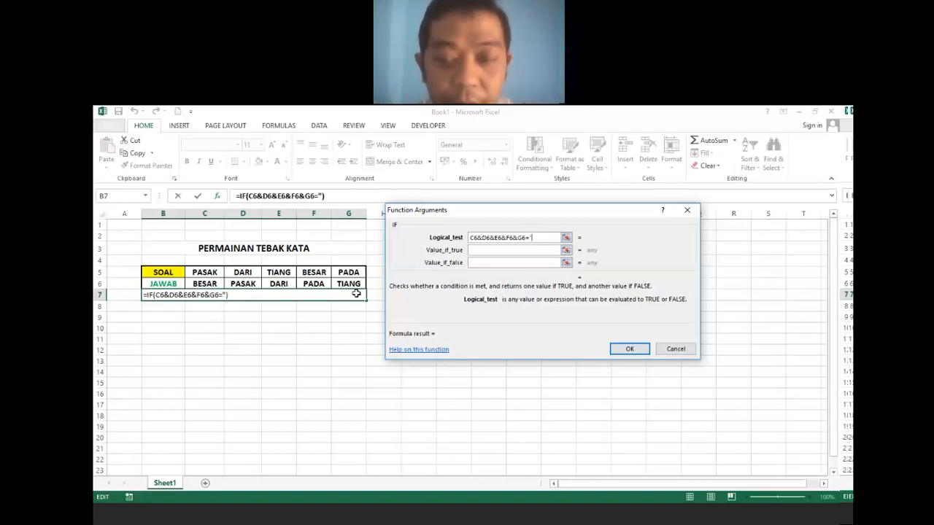
{"action": "type", "text": "besarpa"}
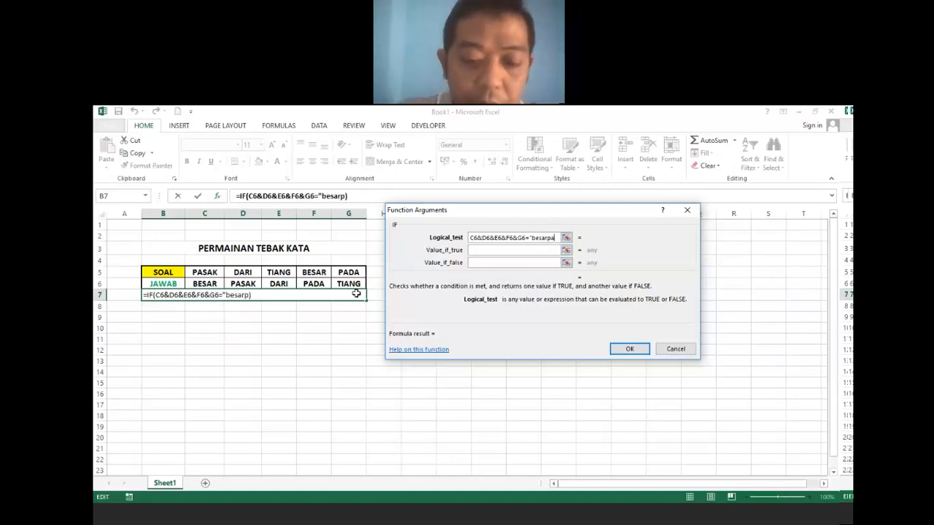
{"action": "type", "text": "sakdar"}
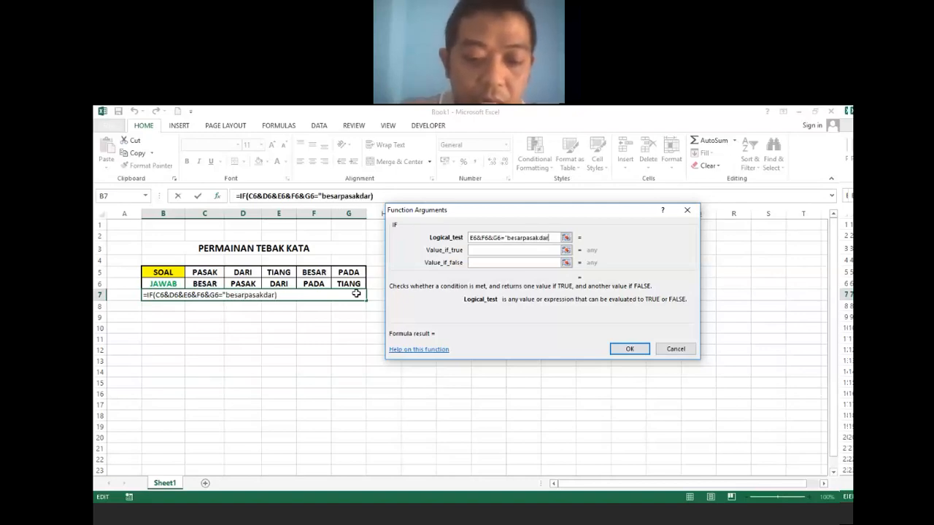
{"action": "type", "text": "ipada"}
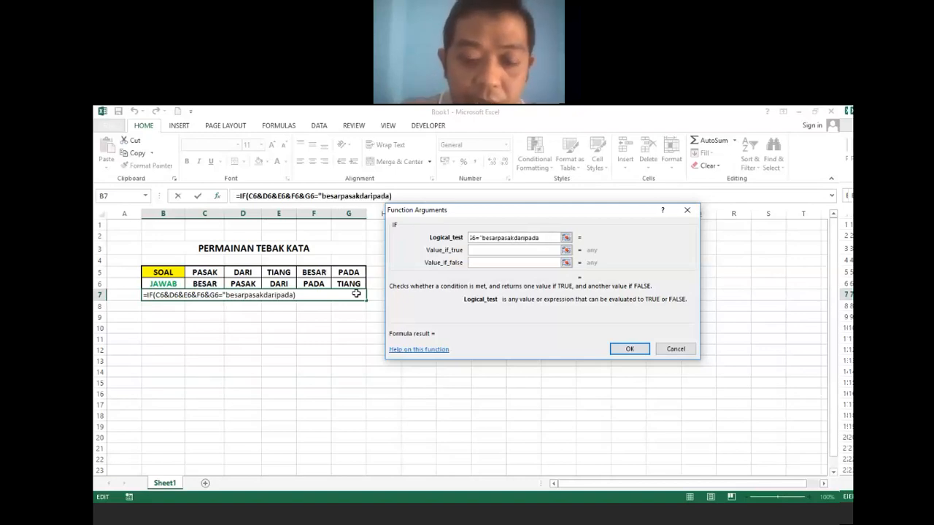
{"action": "type", "text": "tin"}
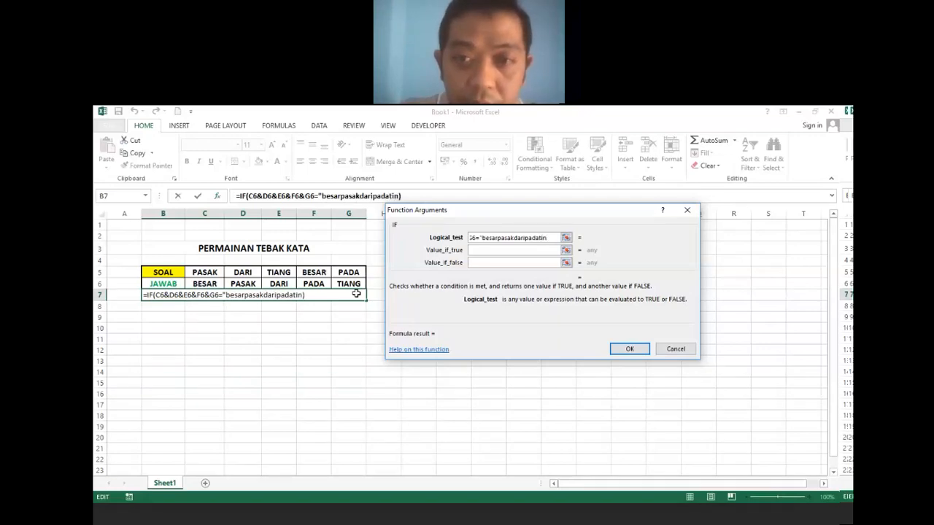
{"action": "key", "text": "BackSpace"}
{"action": "type", "text": "ang"}
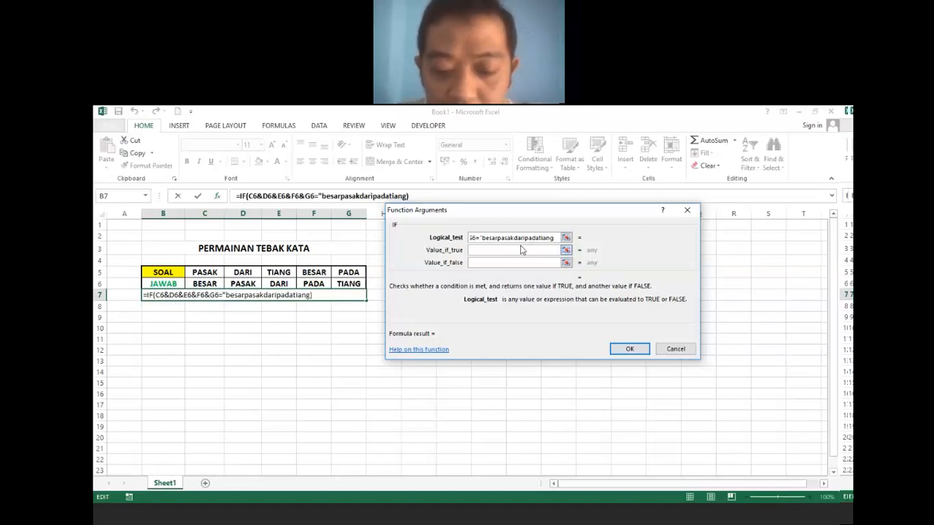
{"action": "type", "text": "\""}
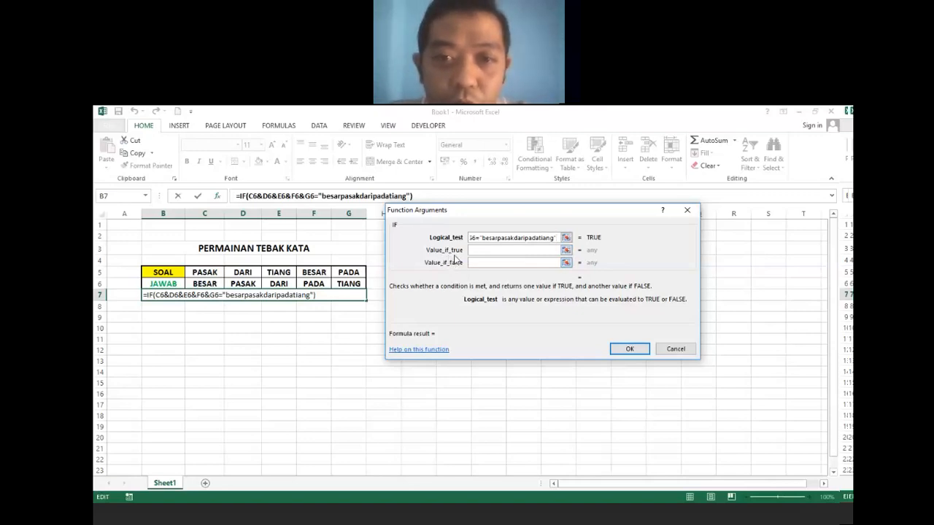
Set Value_if_true to "JAWABAN ANDA BENAR !!" and Value_if_false to "-", then confirm the formula.
{"action": "left_click", "coordinate": [484, 249]}
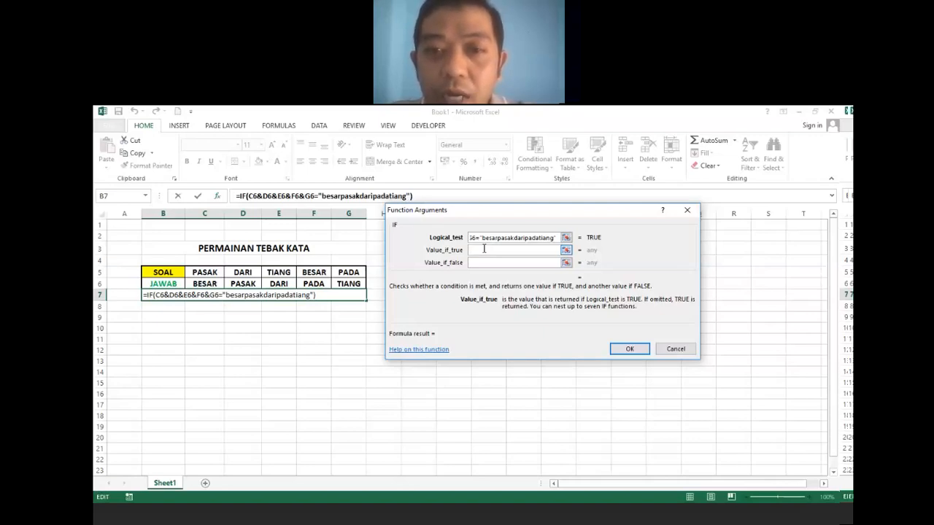
{"action": "type", "text": "JAWABAN ANDA BENAR"}
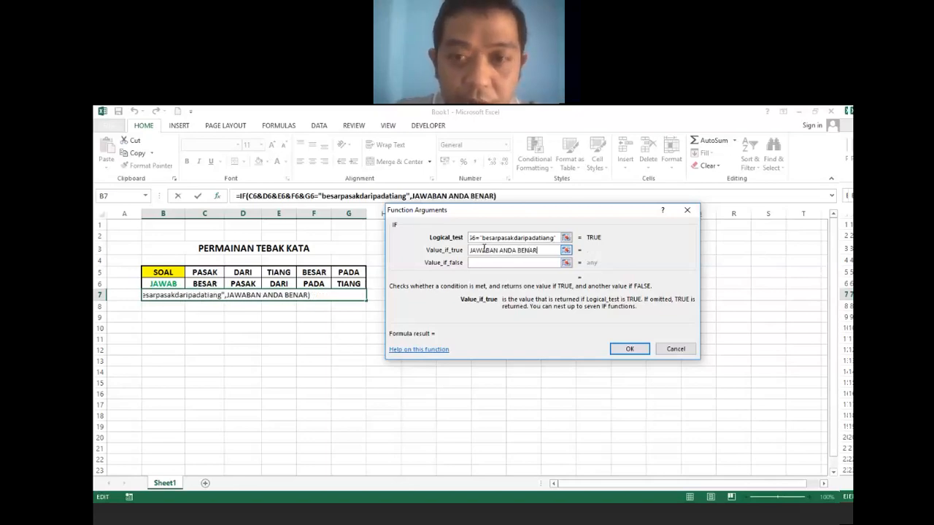
{"action": "type", "text": " !!"}
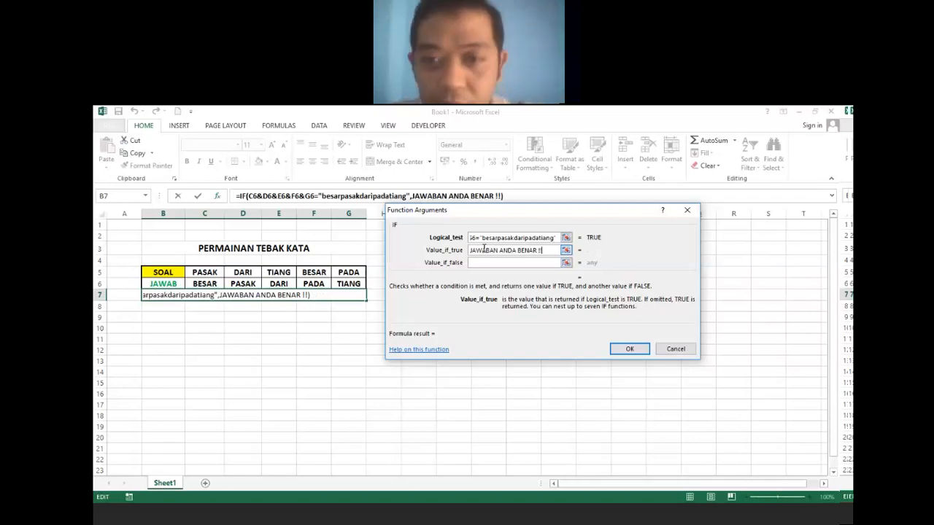
{"action": "left_click", "coordinate": [489, 263]}
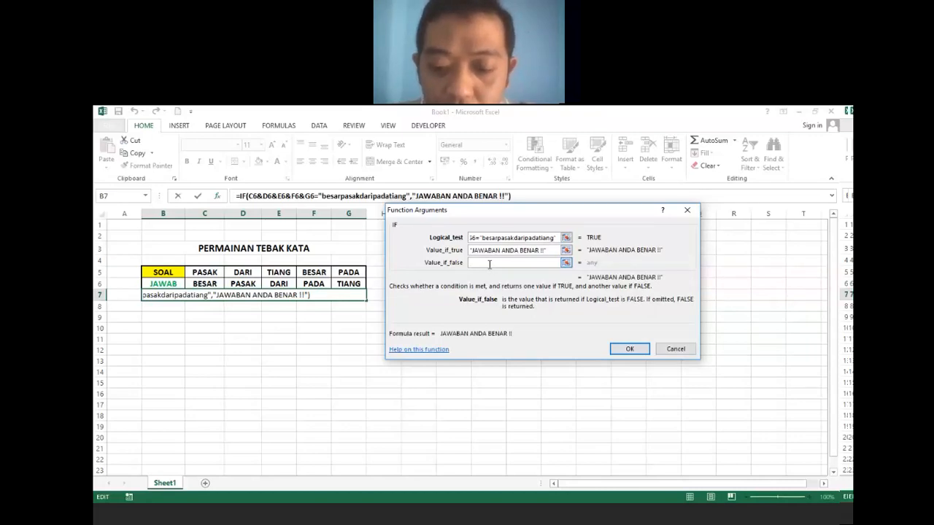
{"action": "type", "text": "-"}
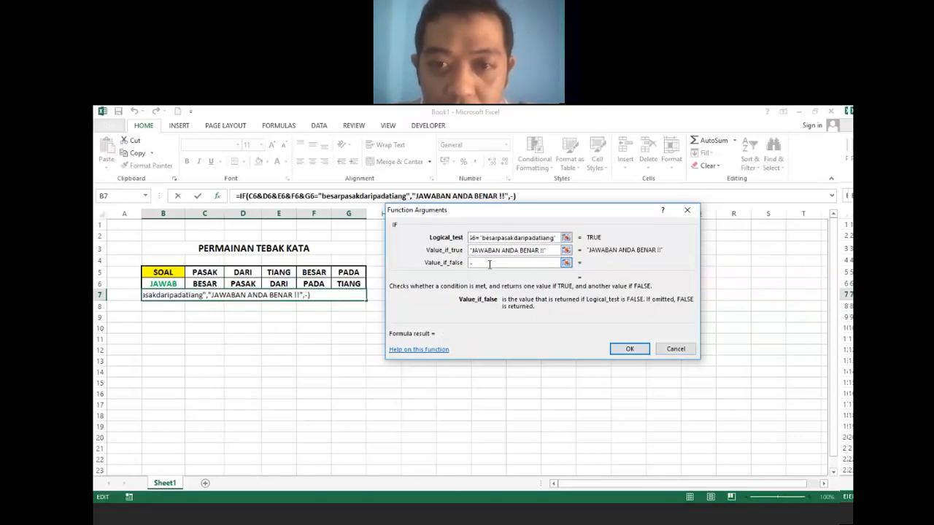
{"action": "left_click", "coordinate": [628, 349]}
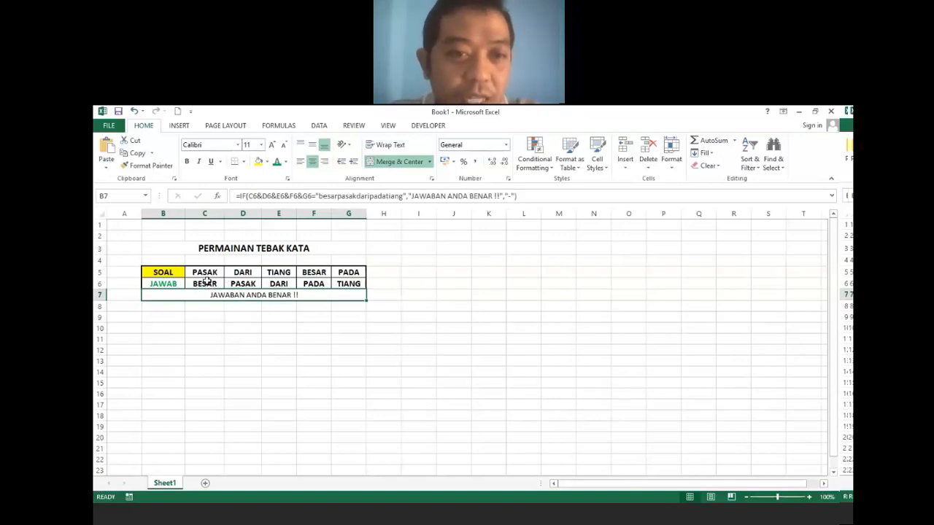
{"action": "left_click", "coordinate": [256, 284]}
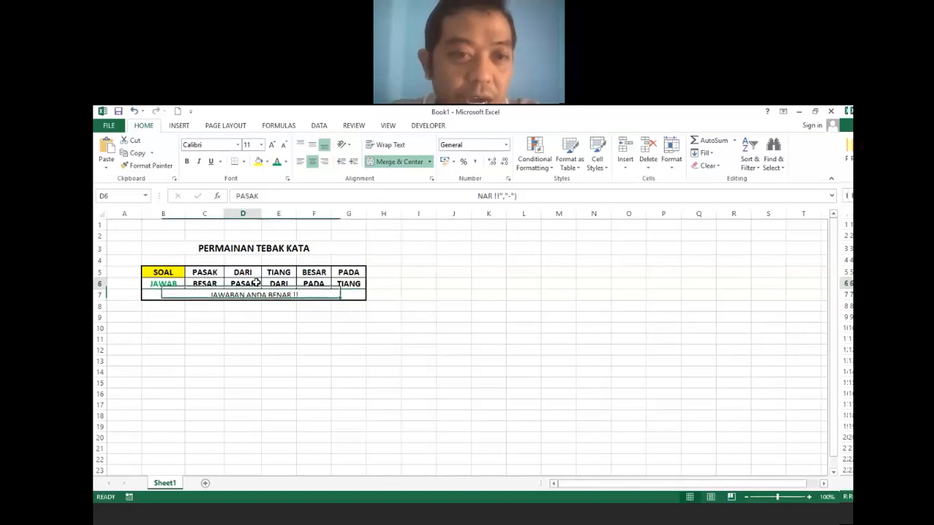
{"action": "type", "text": "DARI"}
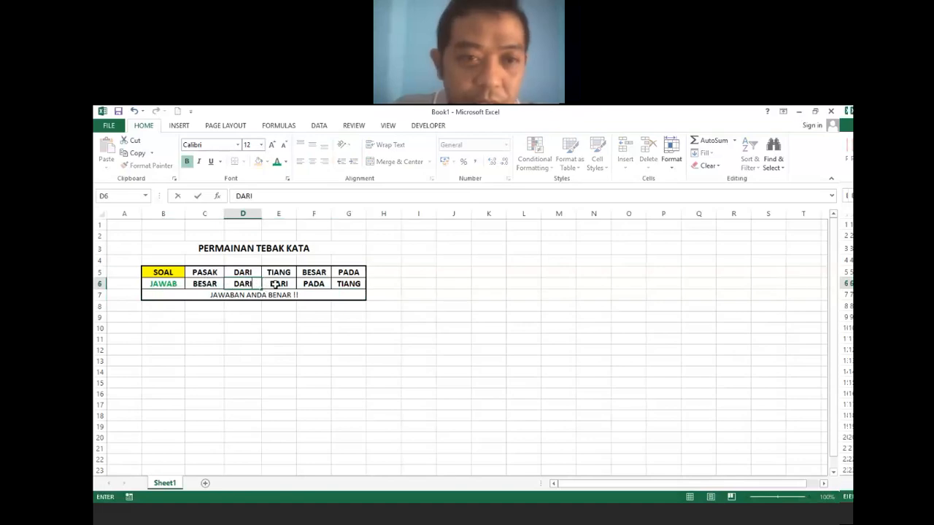
{"action": "left_click", "coordinate": [276, 284]}
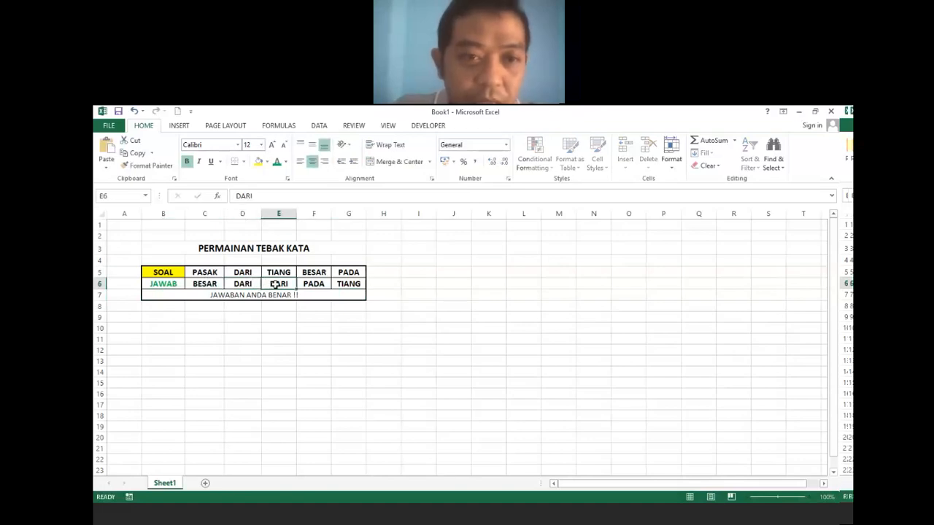
{"action": "type", "text": "PASAK"}
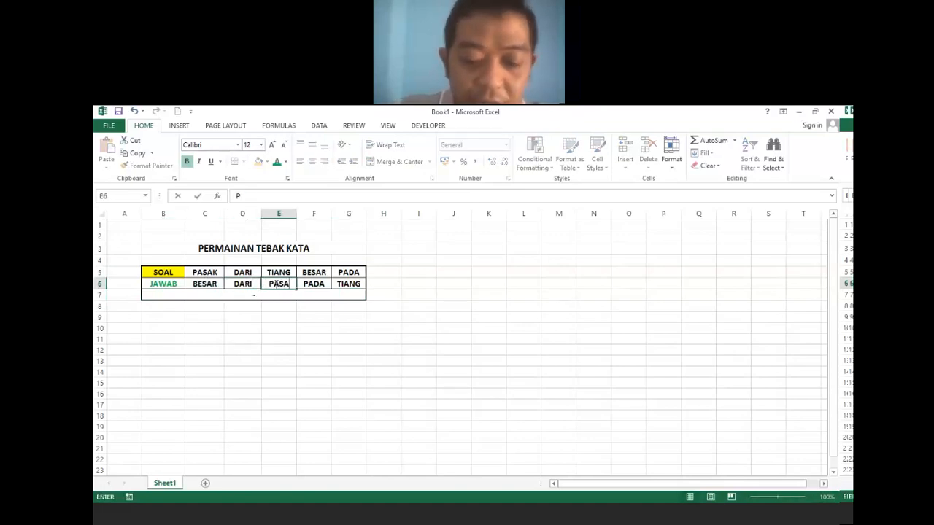
{"action": "left_click", "coordinate": [278, 321]}
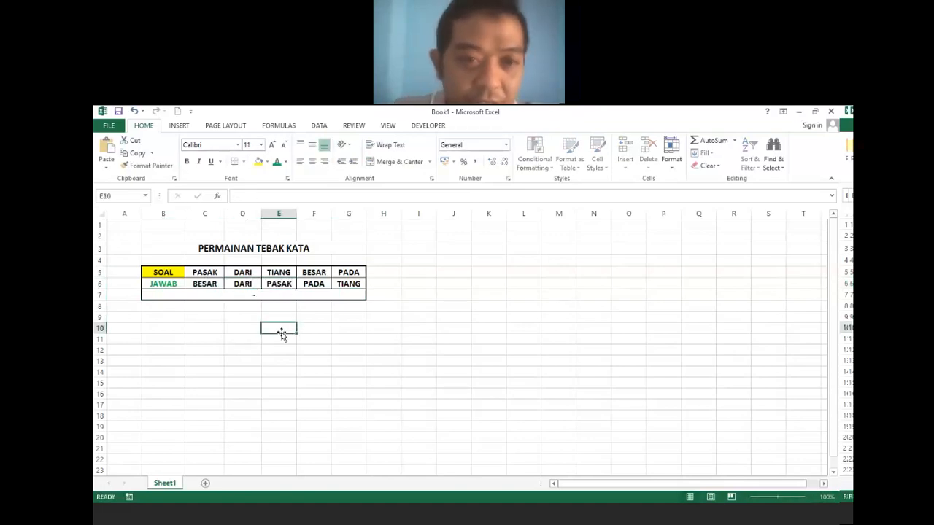
{"action": "left_click", "coordinate": [280, 295]}
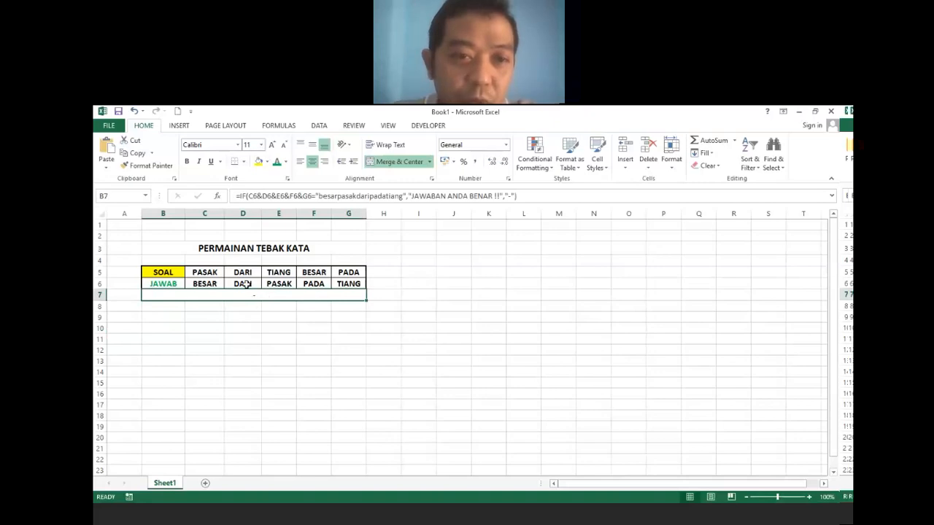
{"action": "left_click", "coordinate": [245, 284]}
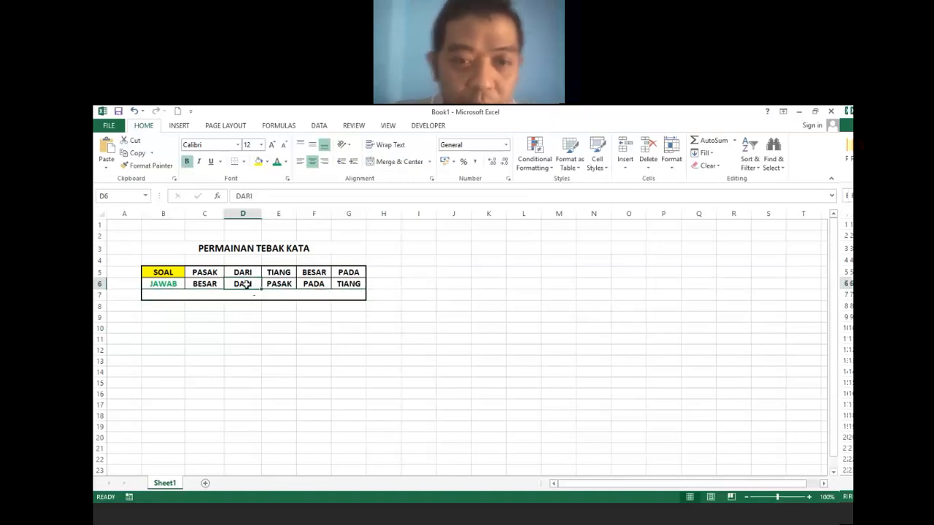
{"action": "type", "text": "PASAK"}
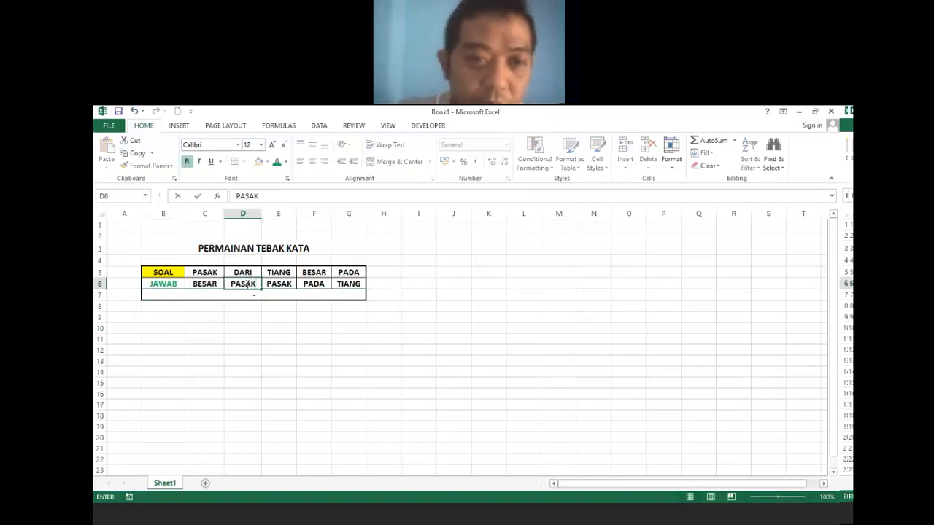
{"action": "left_click", "coordinate": [286, 285]}
{"action": "type", "text": "DARI"}
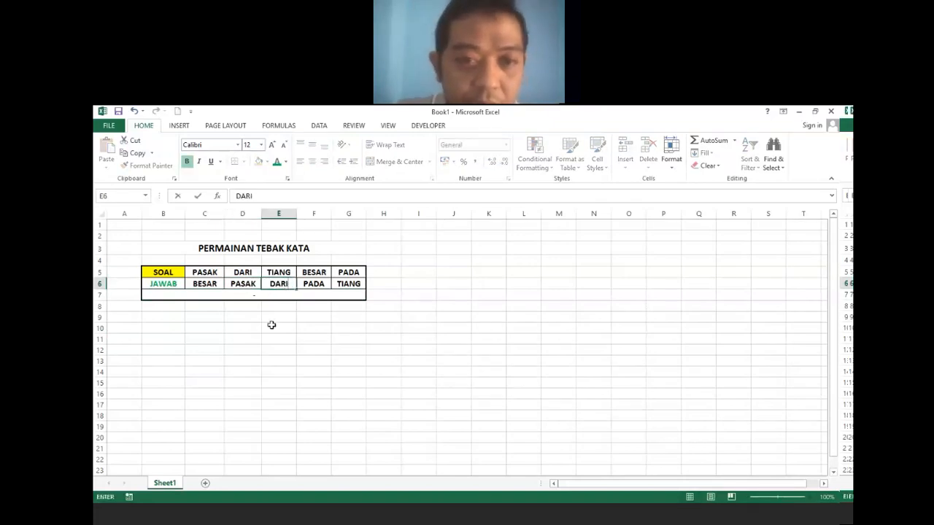
{"action": "left_click", "coordinate": [272, 325]}
{"action": "left_click", "coordinate": [260, 295]}
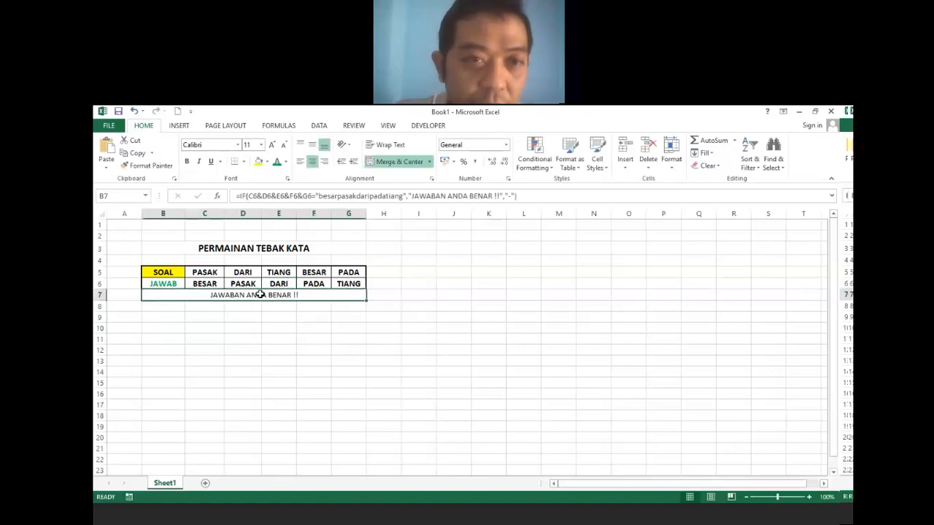
Format the B7 message as bold 12-point Arial Black with a blue fill.
{"action": "left_click", "coordinate": [261, 144]}
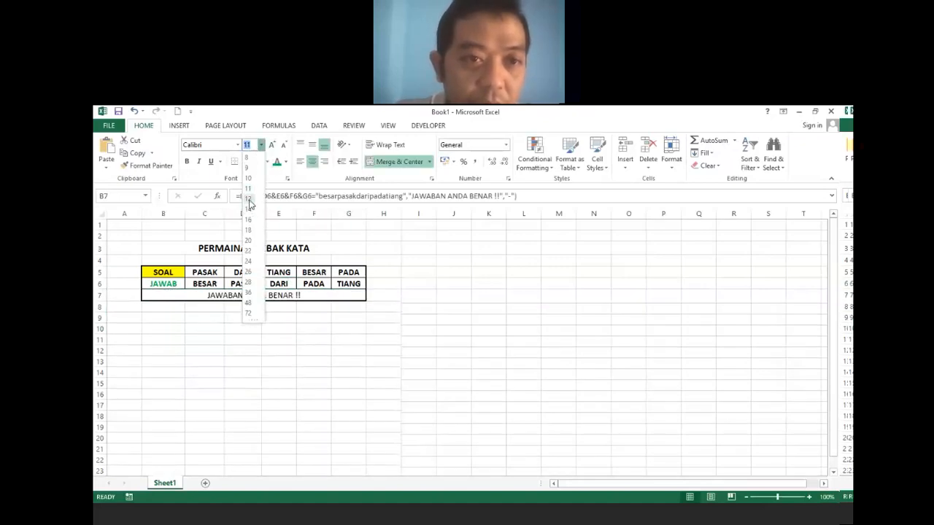
{"action": "left_click", "coordinate": [248, 198]}
{"action": "left_click", "coordinate": [188, 162]}
{"action": "left_click", "coordinate": [237, 145]}
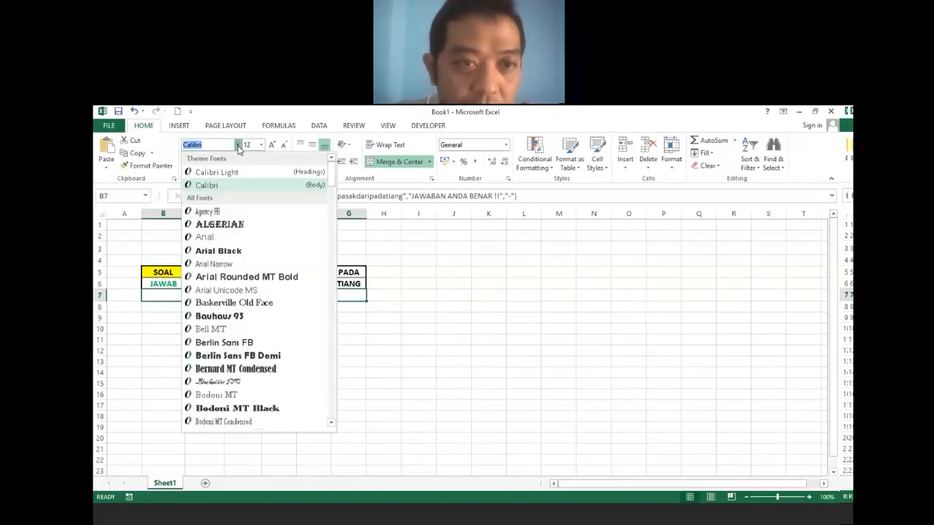
{"action": "left_click", "coordinate": [226, 250]}
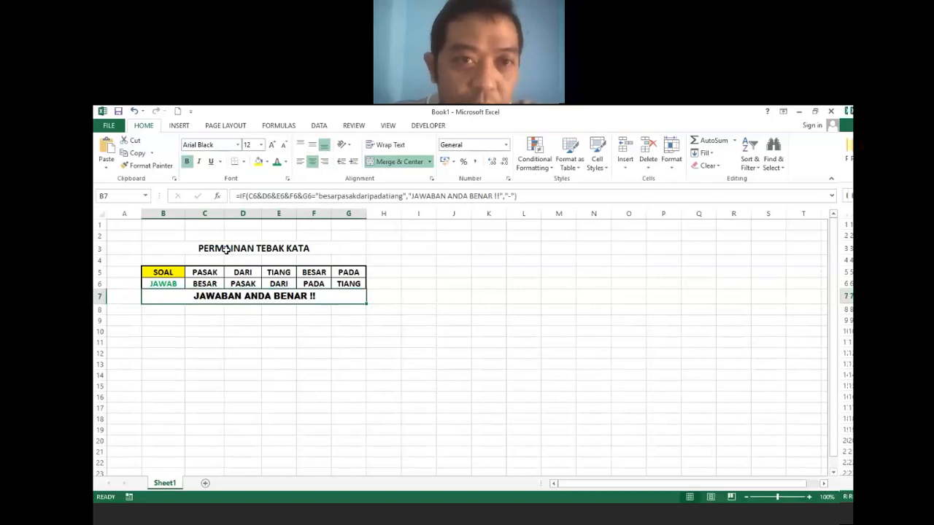
{"action": "left_click", "coordinate": [267, 161]}
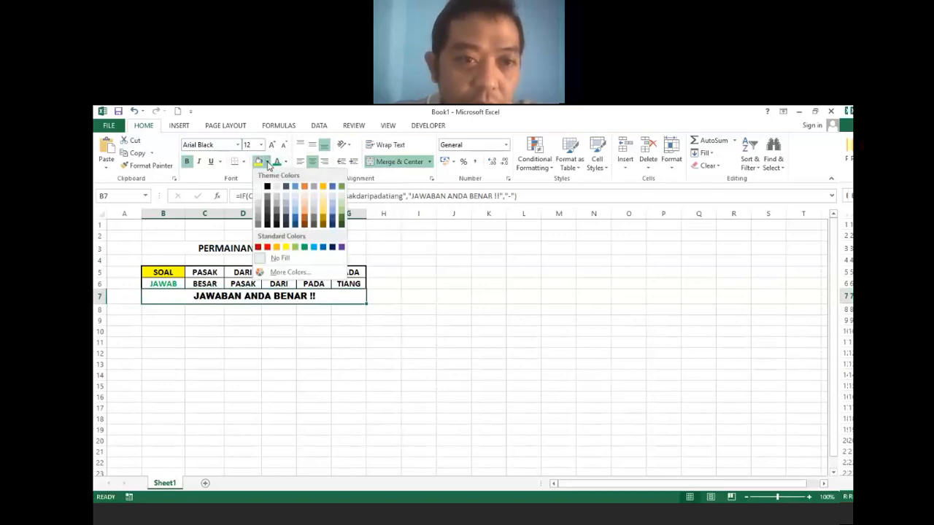
{"action": "left_click", "coordinate": [314, 249]}
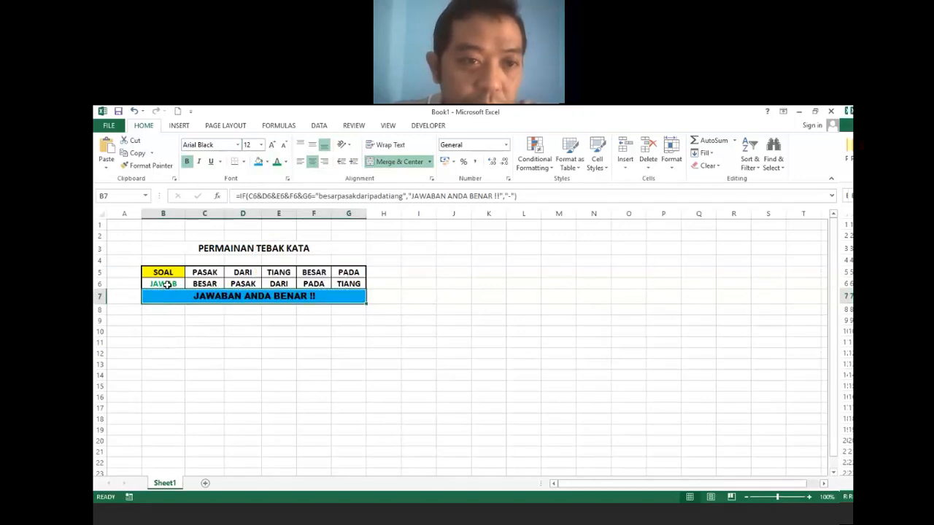
Give the JAWAB cell B6 a green fill and Automatic font colour.
{"action": "left_click", "coordinate": [167, 285]}
{"action": "left_click", "coordinate": [267, 163]}
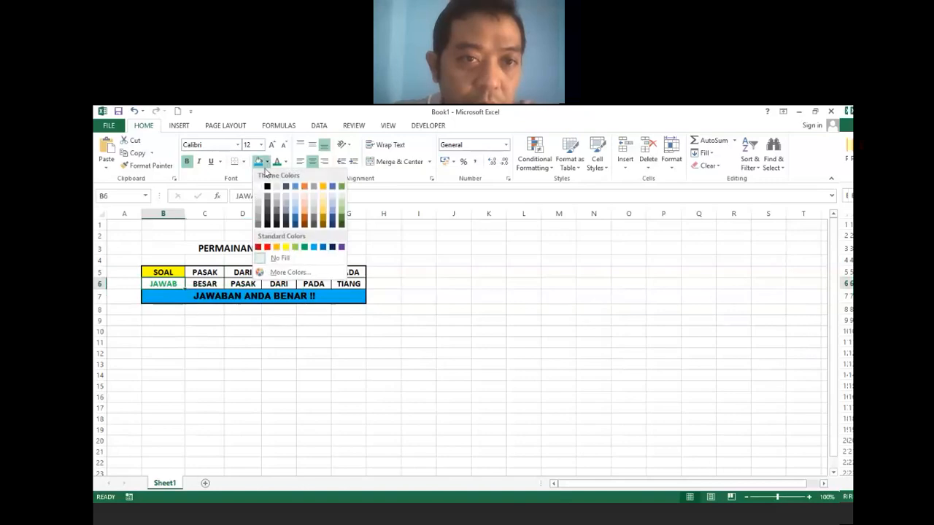
{"action": "left_click", "coordinate": [305, 247]}
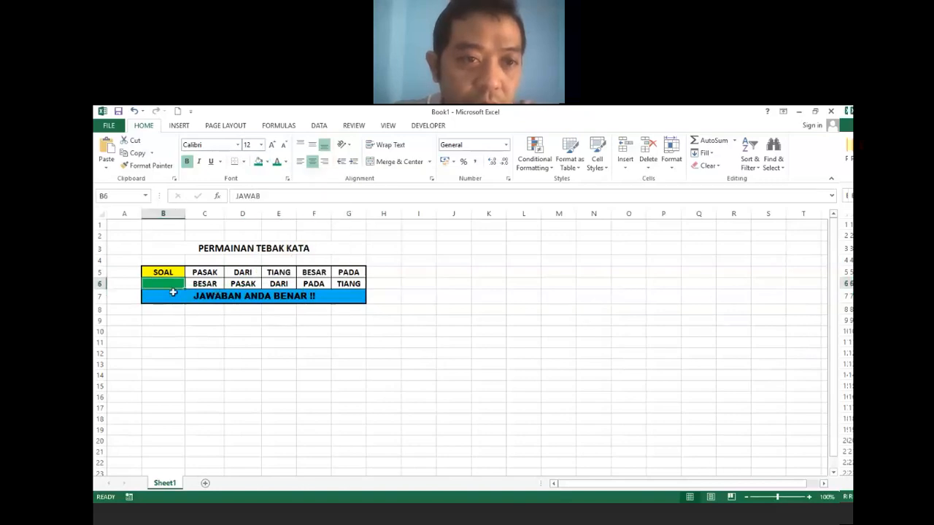
{"action": "left_click", "coordinate": [286, 163]}
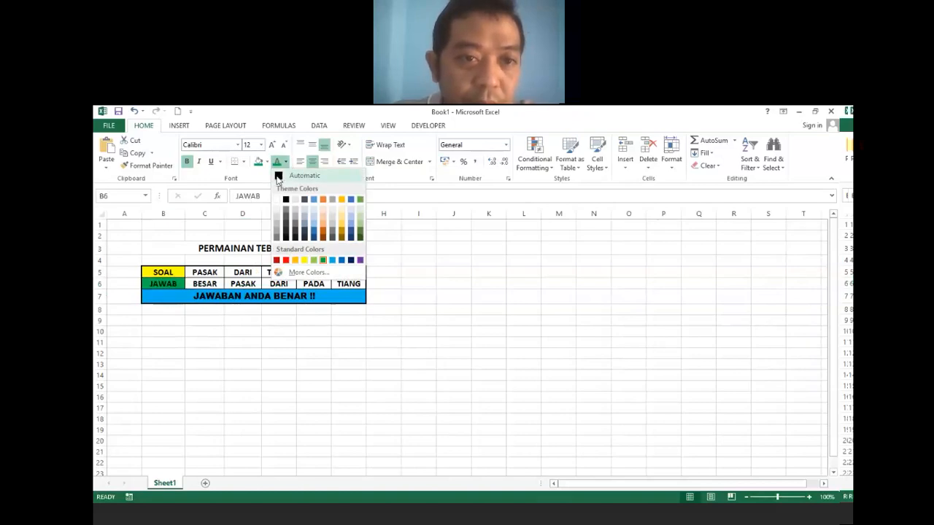
{"action": "left_click", "coordinate": [278, 177]}
{"action": "left_click", "coordinate": [276, 330]}
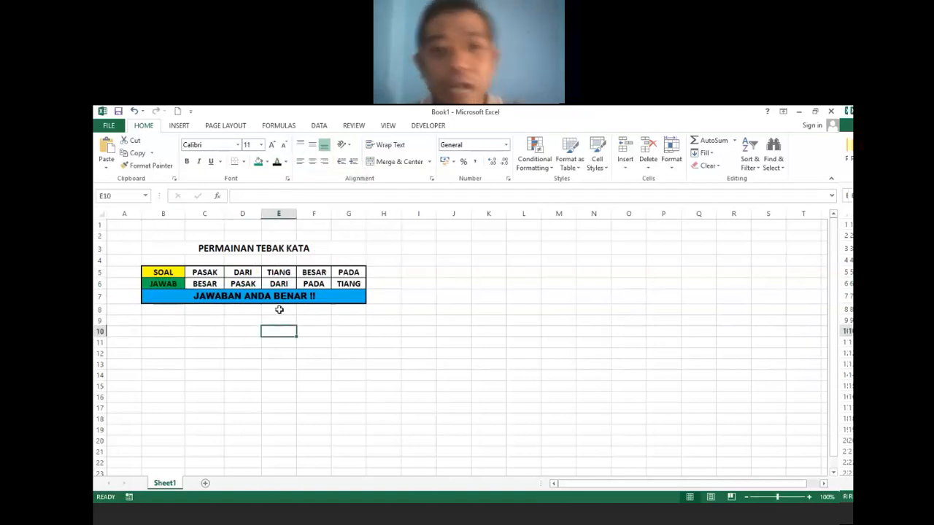
{"action": "left_click", "coordinate": [289, 297]}
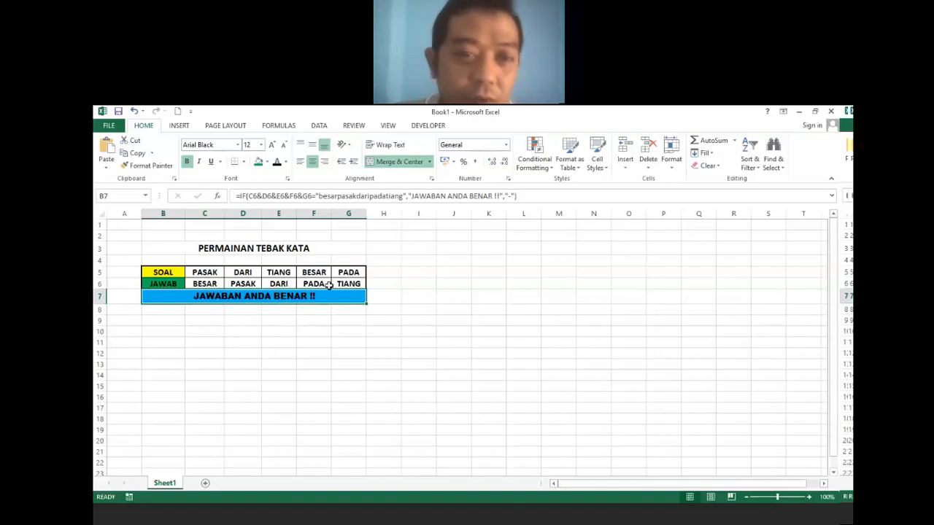
{"action": "left_click", "coordinate": [212, 282]}
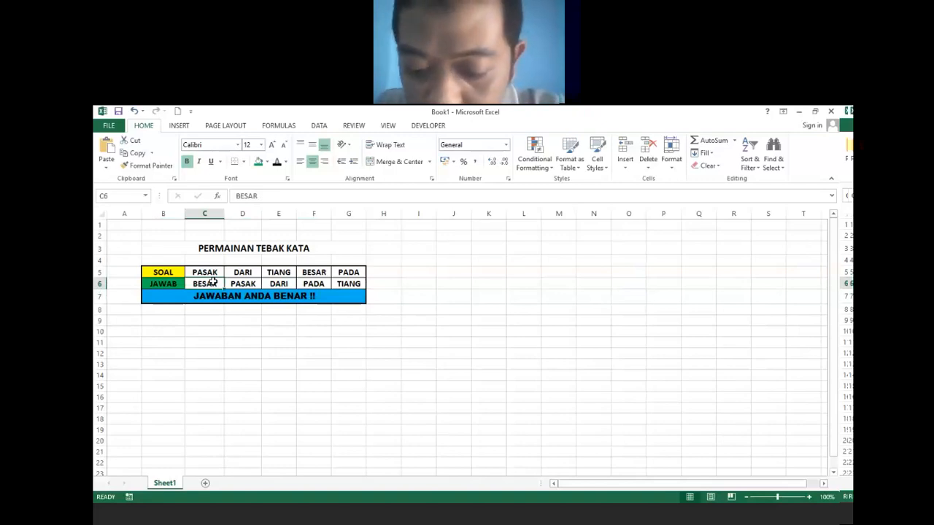
Put a "?" placeholder in each JAWAB answer cell from C6 to G6.
{"action": "type", "text": "?"}
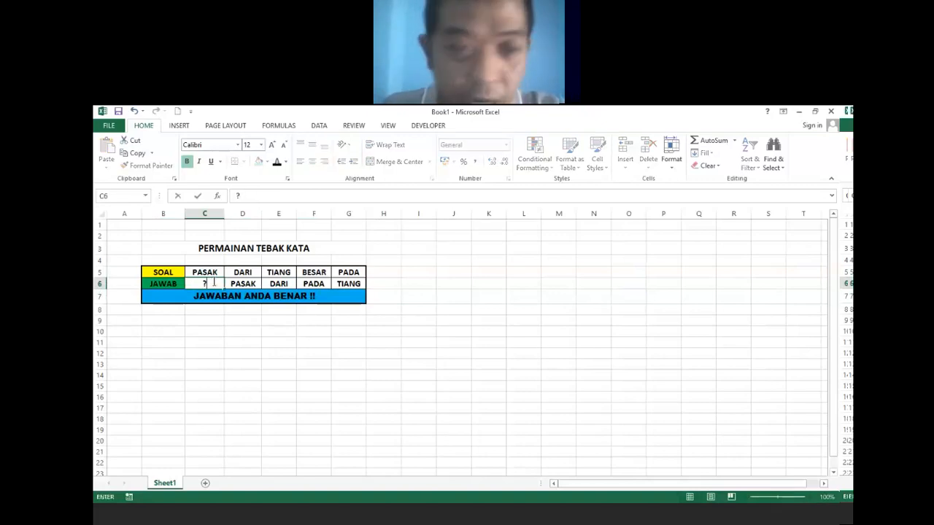
{"action": "key", "text": "Tab"}
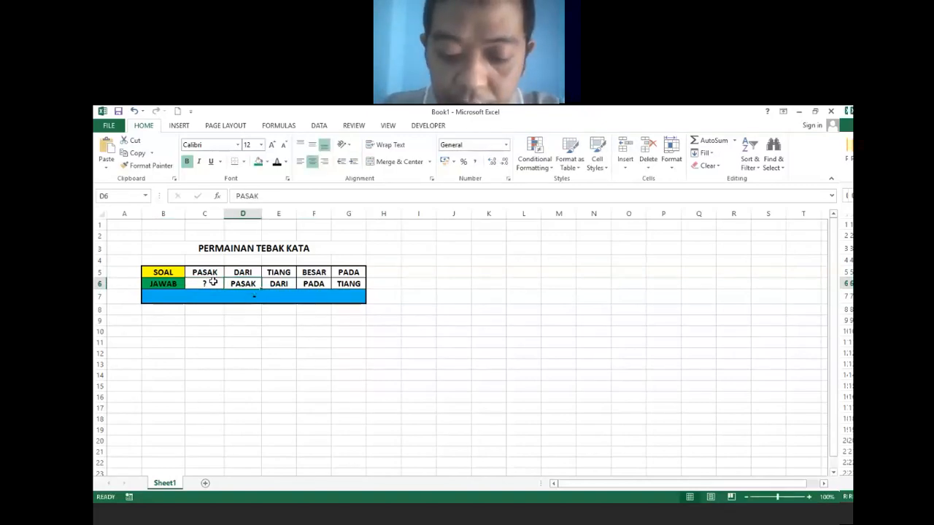
{"action": "type", "text": "?"}
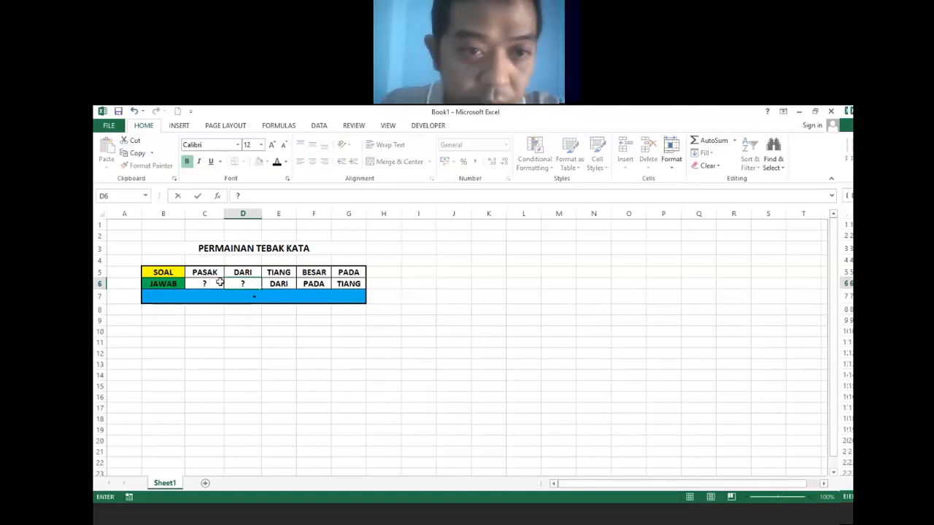
{"action": "left_click", "coordinate": [280, 284]}
{"action": "type", "text": "?"}
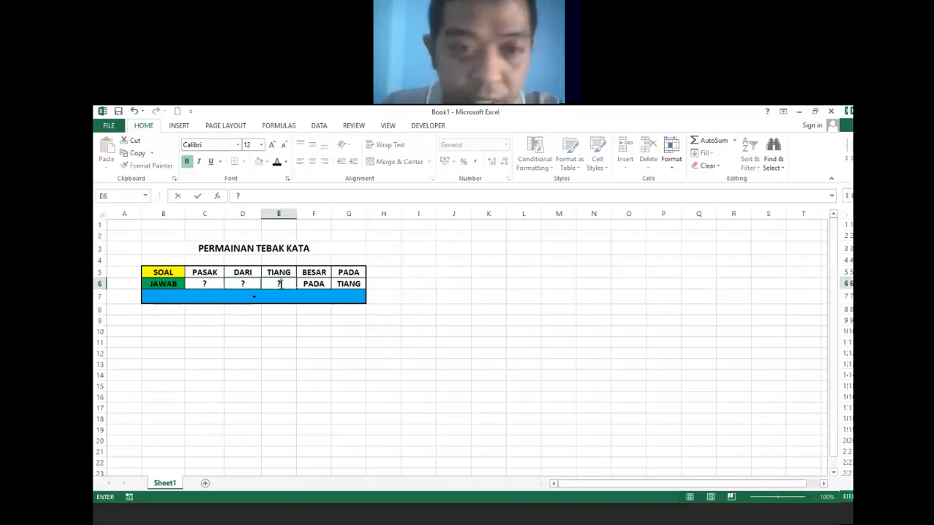
{"action": "left_click", "coordinate": [314, 284]}
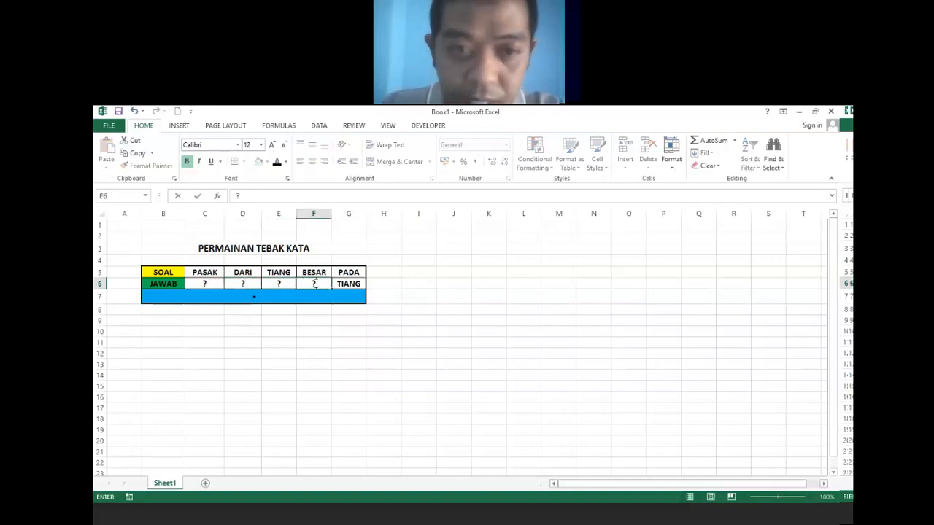
{"action": "left_click", "coordinate": [347, 284]}
{"action": "type", "text": "?"}
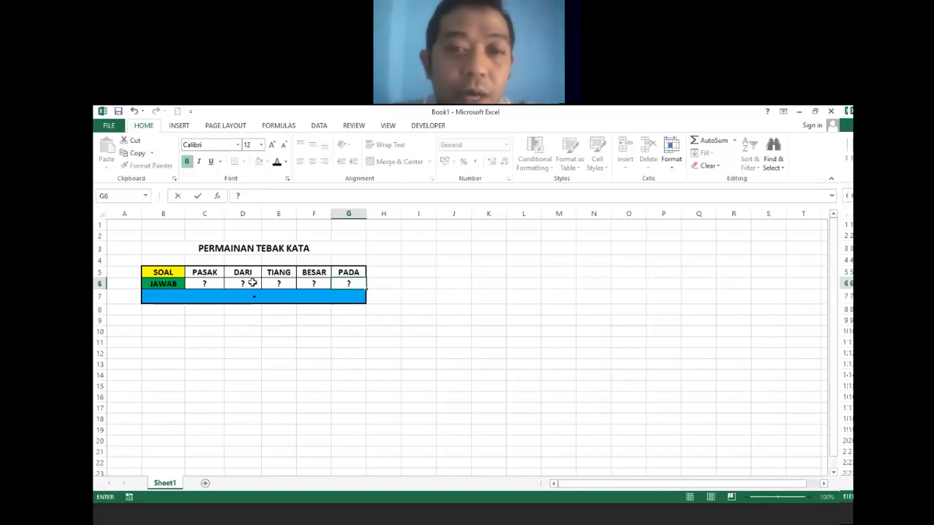
{"action": "left_click", "coordinate": [248, 328]}
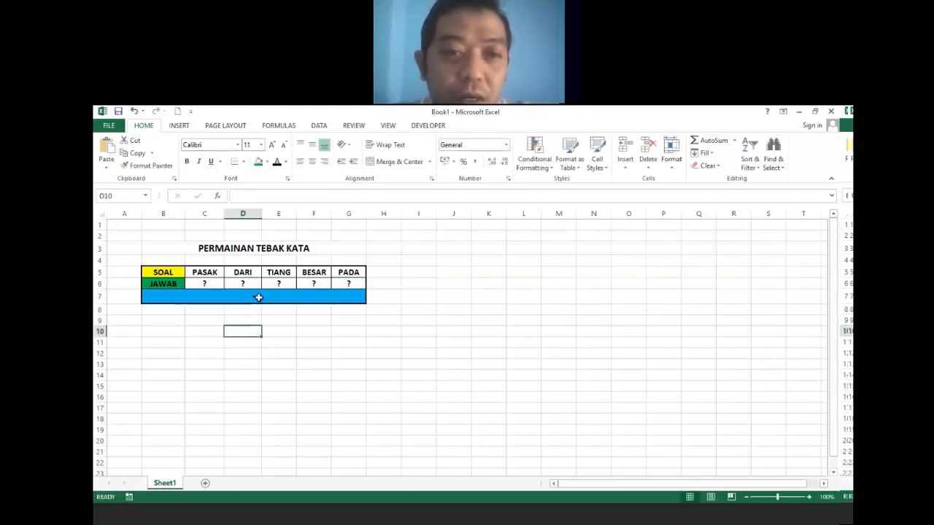
Check the IF formula in B7, then select the whole worksheet with Select All.
{"action": "left_click", "coordinate": [258, 298]}
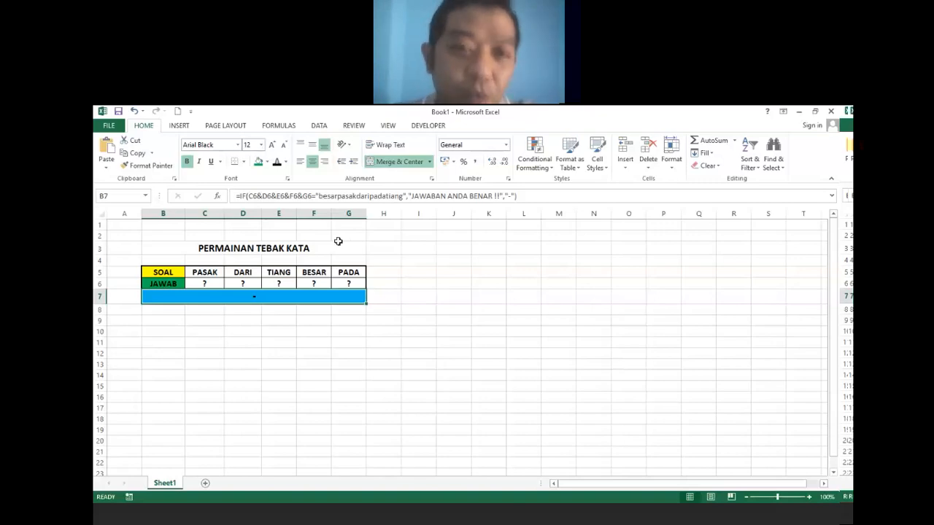
{"action": "left_click", "coordinate": [279, 340]}
{"action": "left_click", "coordinate": [280, 298]}
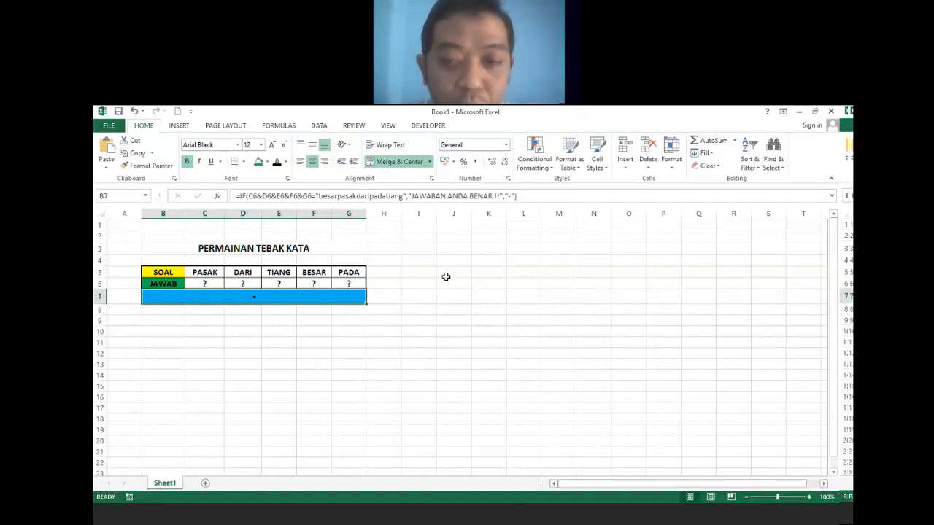
{"action": "key", "text": "ctrl+a"}
{"action": "key", "text": "ctrl+a"}
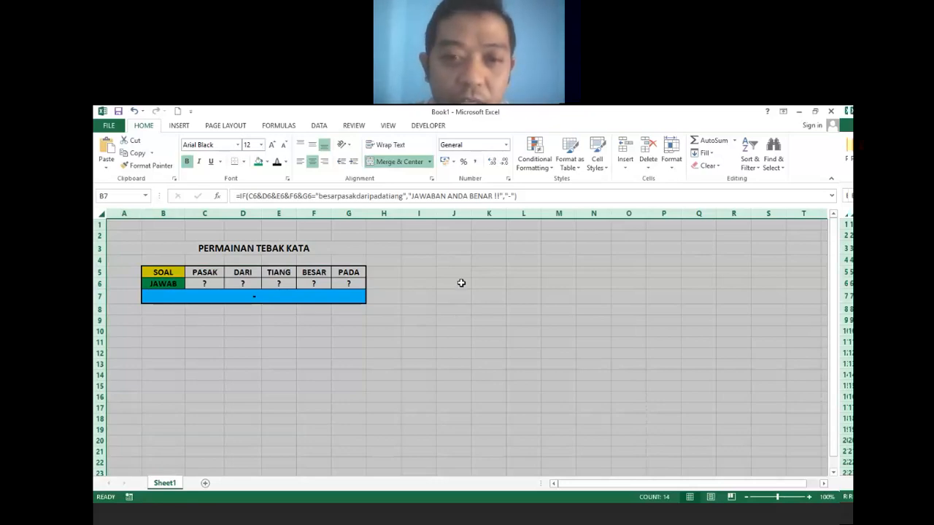
{"action": "left_click", "coordinate": [461, 283]}
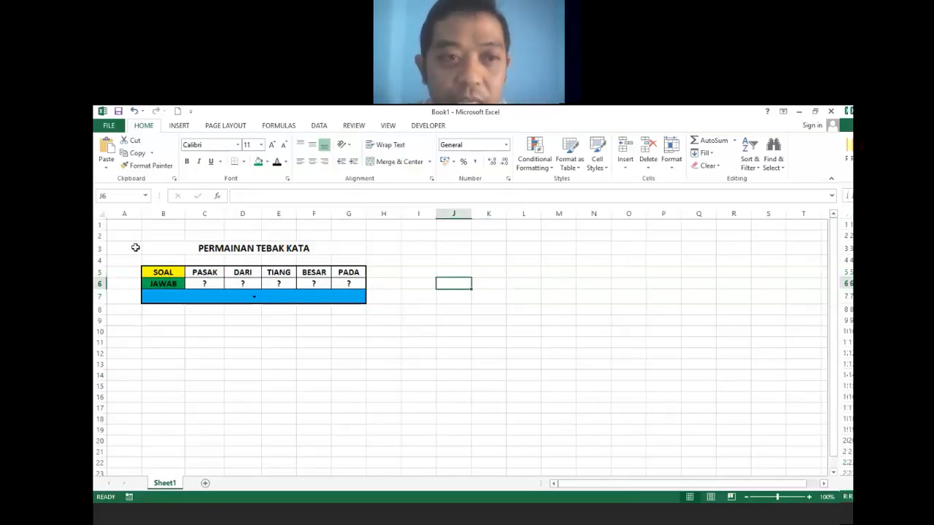
{"action": "left_click", "coordinate": [103, 213]}
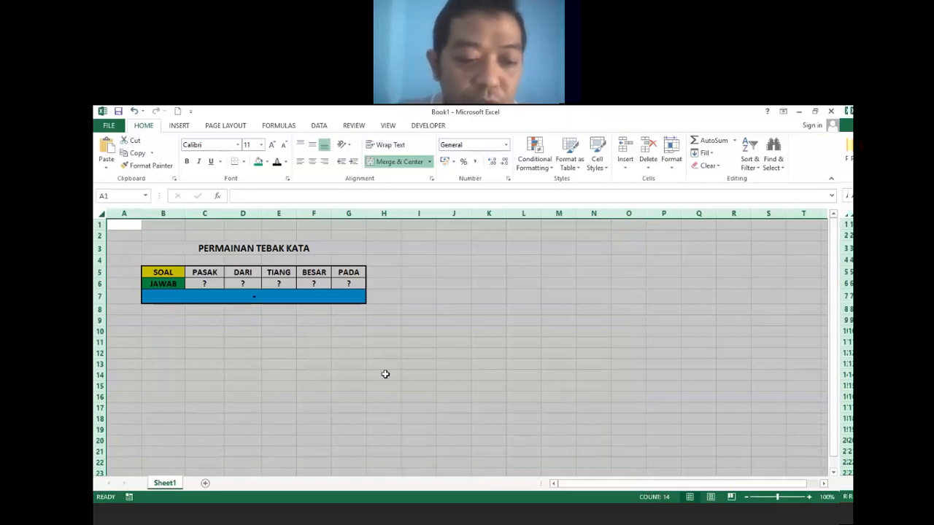
Clear the Locked option for all cells in Format Cells' Protection settings.
{"action": "key", "text": "ctrl+1"}
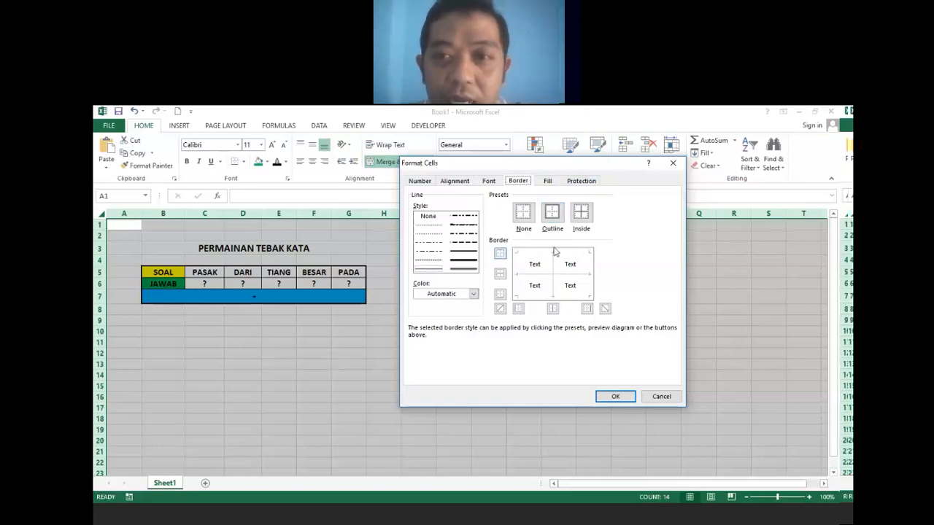
{"action": "left_click", "coordinate": [583, 185]}
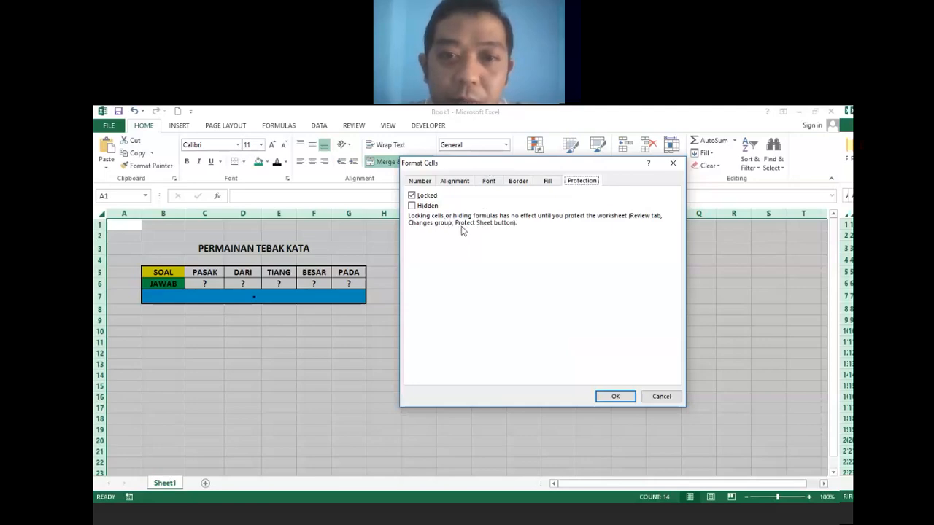
{"action": "left_click_drag", "start_coordinate": [489, 162], "coordinate": [461, 228]}
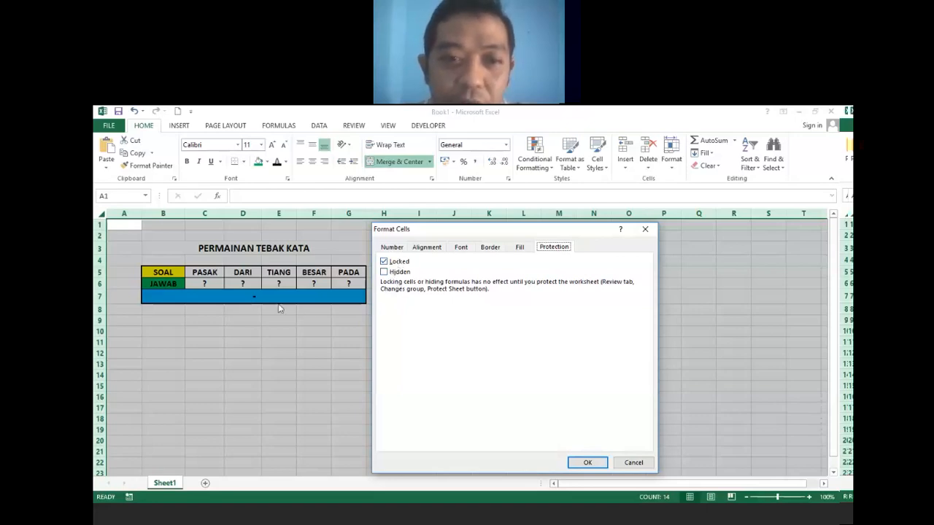
{"action": "left_click", "coordinate": [384, 262]}
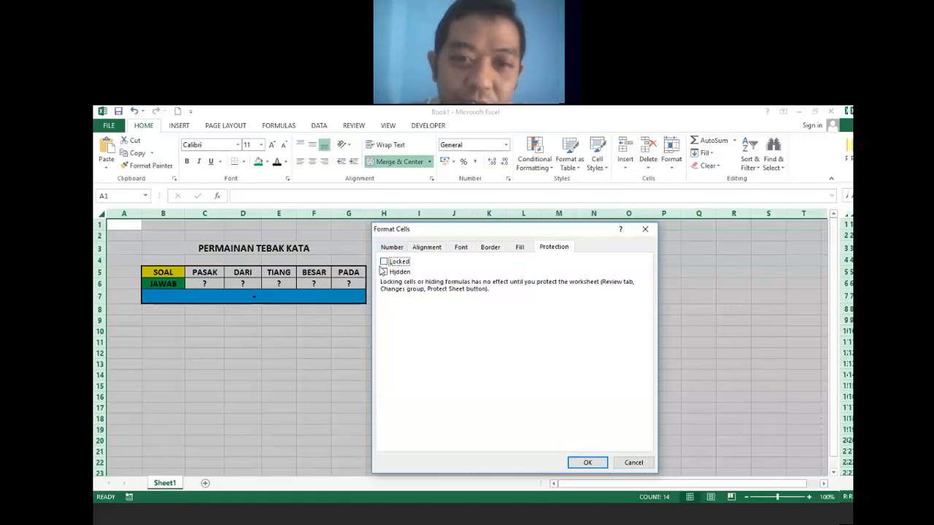
{"action": "left_click", "coordinate": [585, 464]}
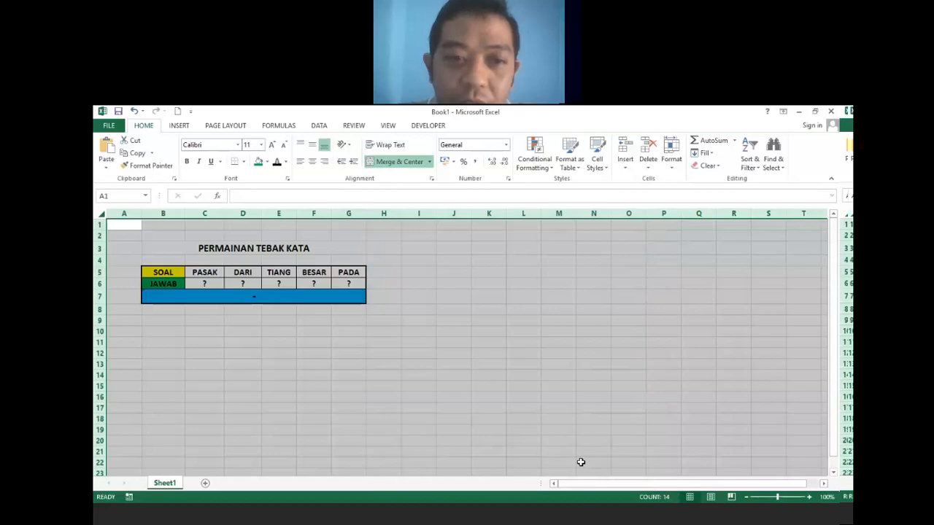
{"action": "left_click", "coordinate": [408, 330]}
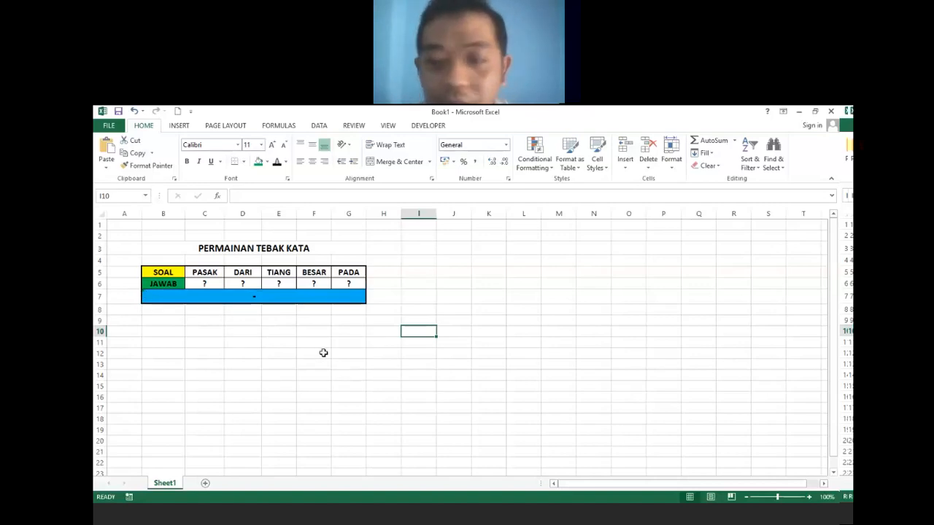
Select the merged result cell B7 that holds the IF answer check.
{"action": "left_click", "coordinate": [273, 295]}
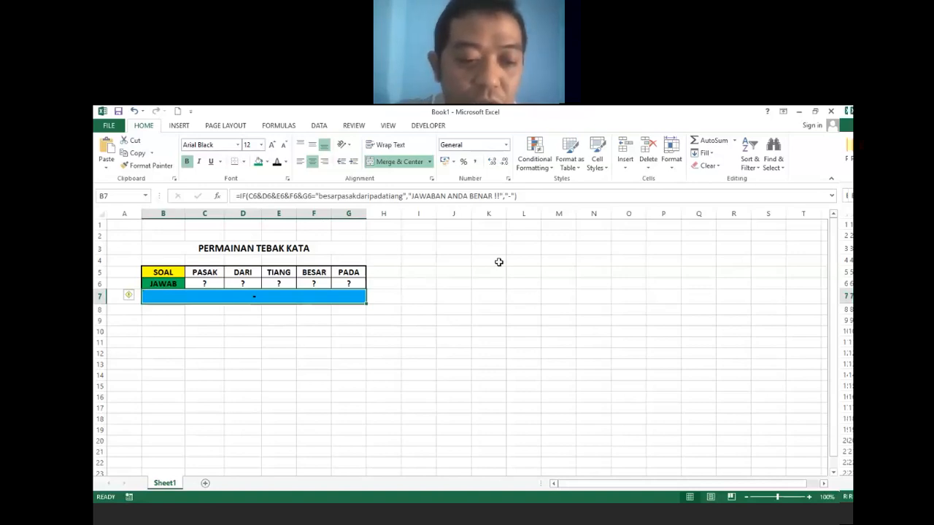
Mark the merged B7 result cell as Locked and Hidden in Format Cells protection settings.
{"action": "key", "text": "ctrl+1"}
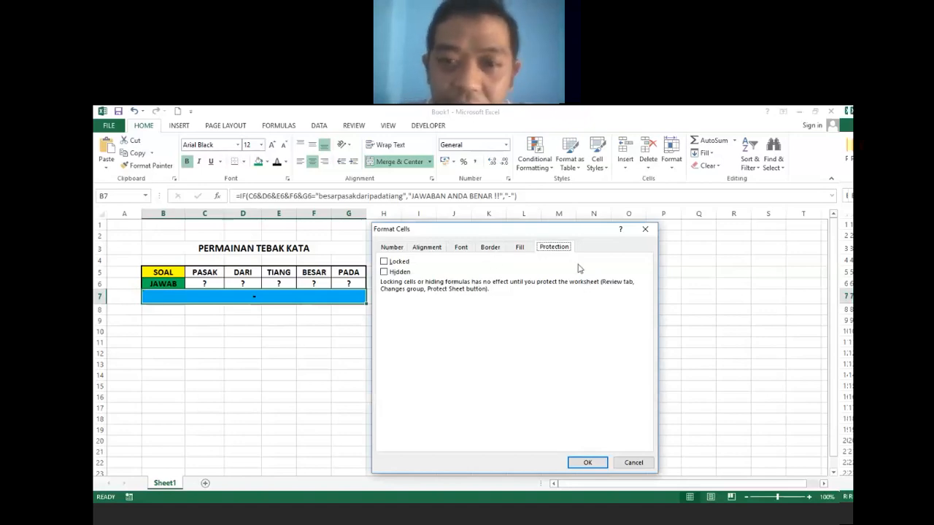
{"action": "left_click", "coordinate": [384, 264]}
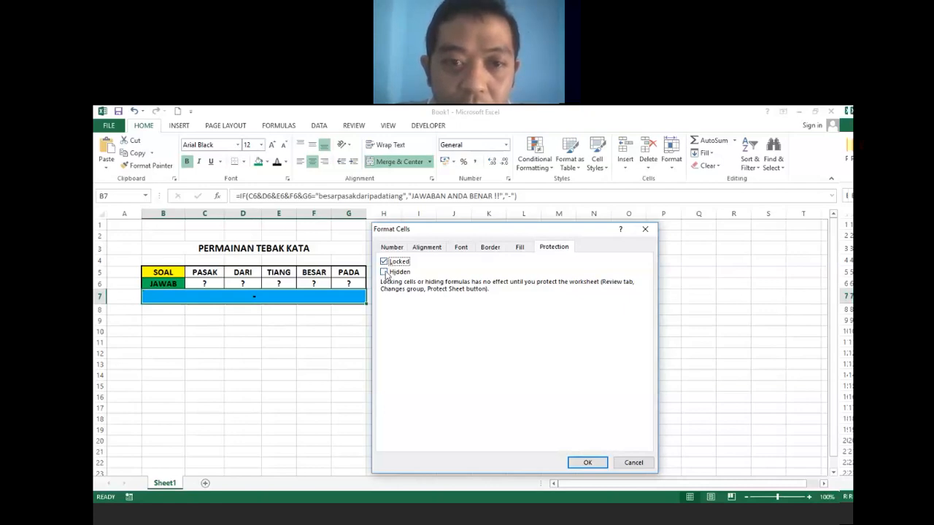
{"action": "left_click", "coordinate": [385, 273]}
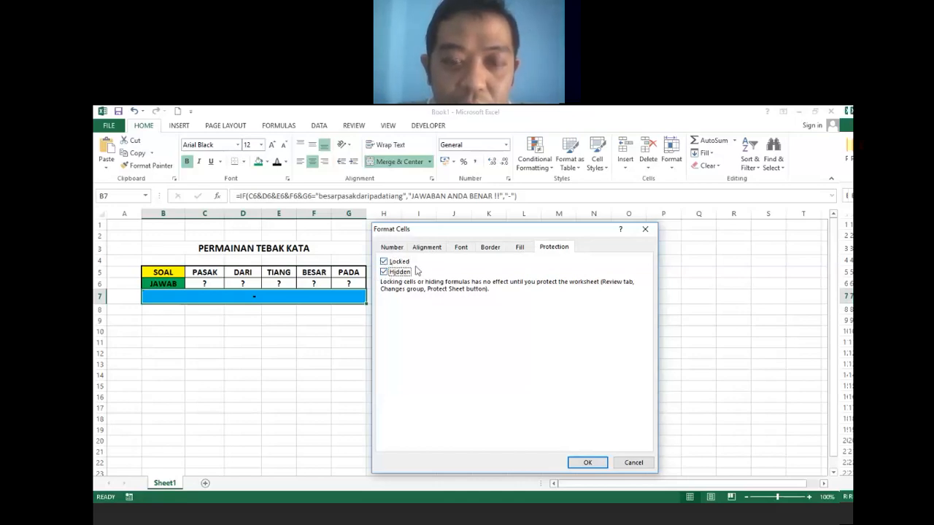
{"action": "left_click", "coordinate": [588, 465]}
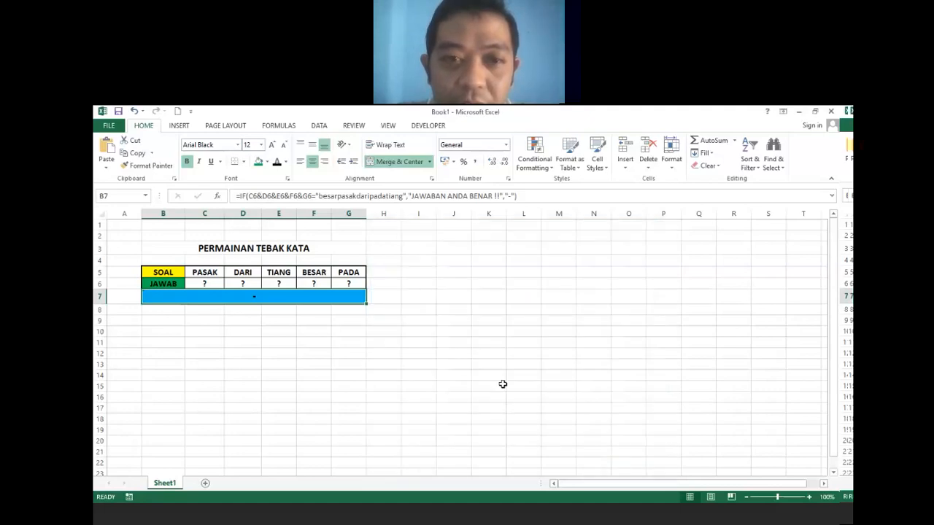
{"action": "left_click", "coordinate": [472, 333]}
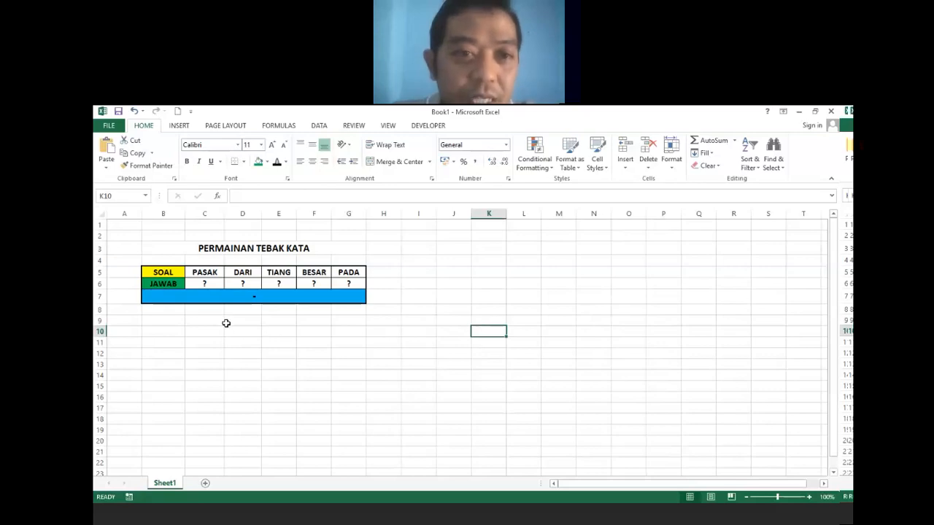
{"action": "left_click", "coordinate": [244, 295]}
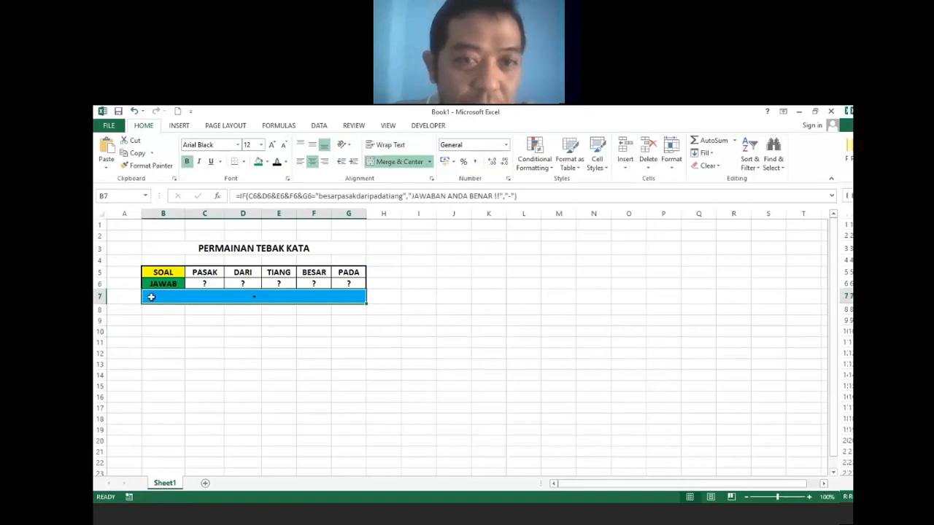
{"action": "left_click", "coordinate": [381, 340]}
{"action": "left_click", "coordinate": [319, 295]}
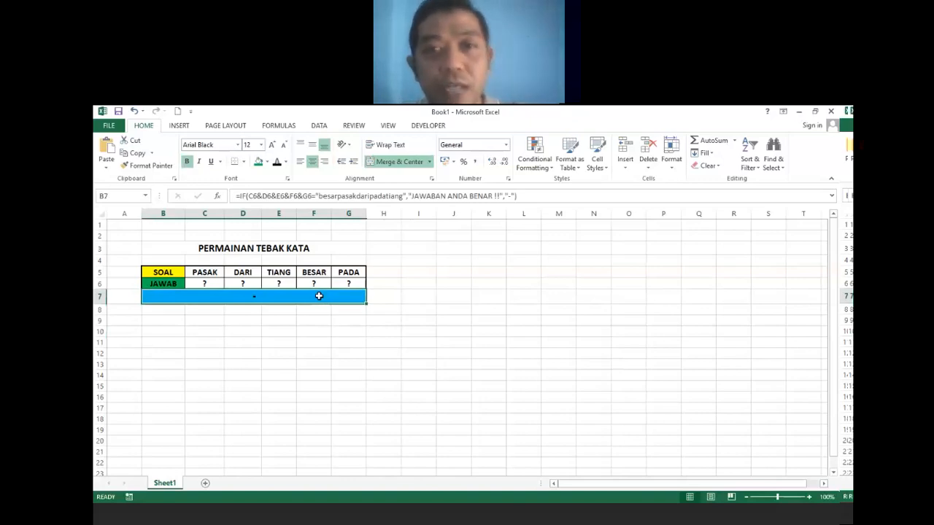
Open the Protect Sheet dialog from the Review ribbon.
{"action": "left_click", "coordinate": [355, 126]}
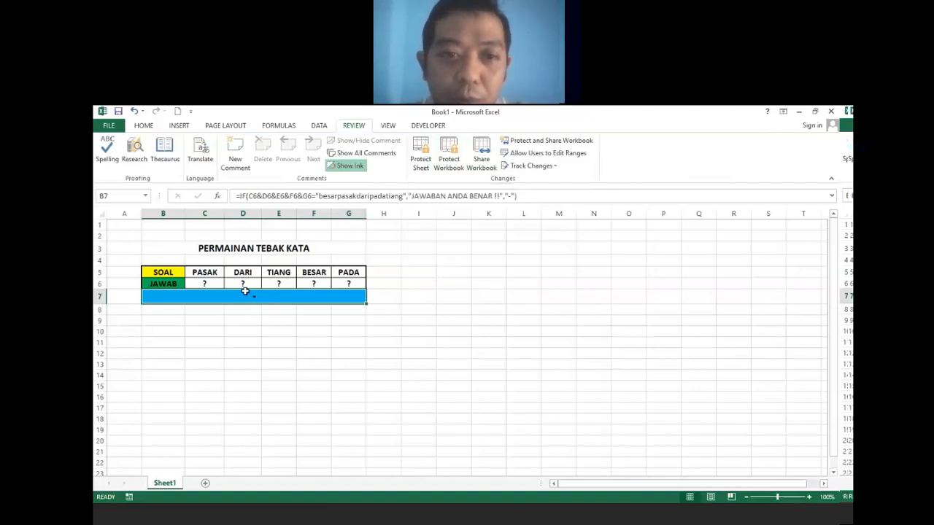
{"action": "left_click", "coordinate": [423, 149]}
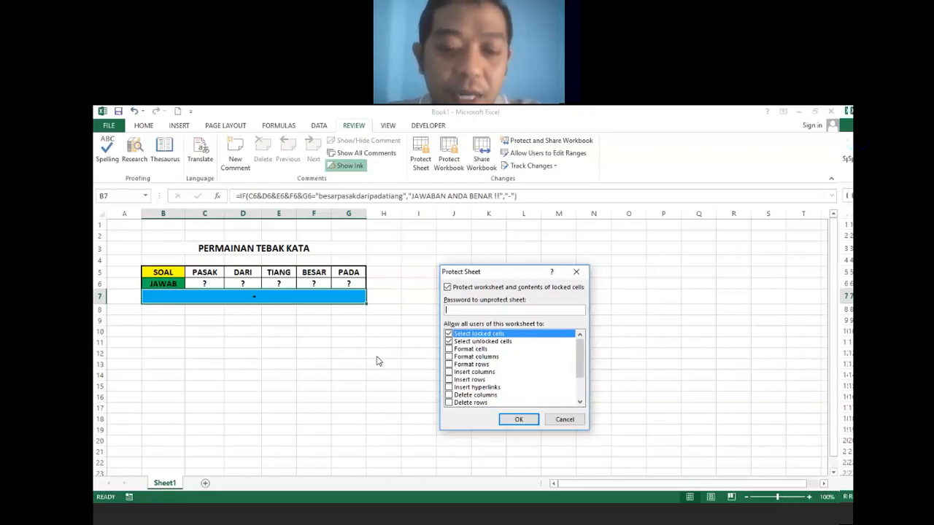
Enter and confirm the sheet password so the quiz sheet becomes protected.
{"action": "type", "text": "23"}
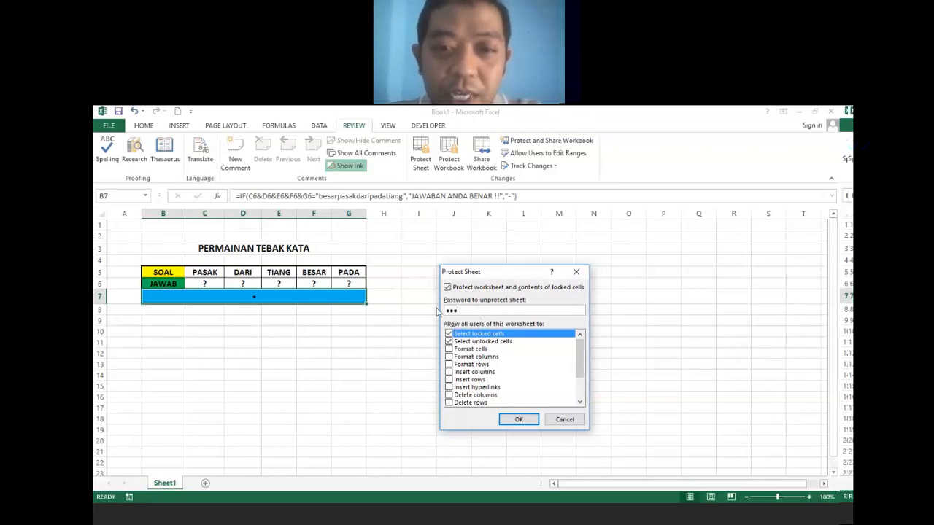
{"action": "left_click", "coordinate": [525, 421]}
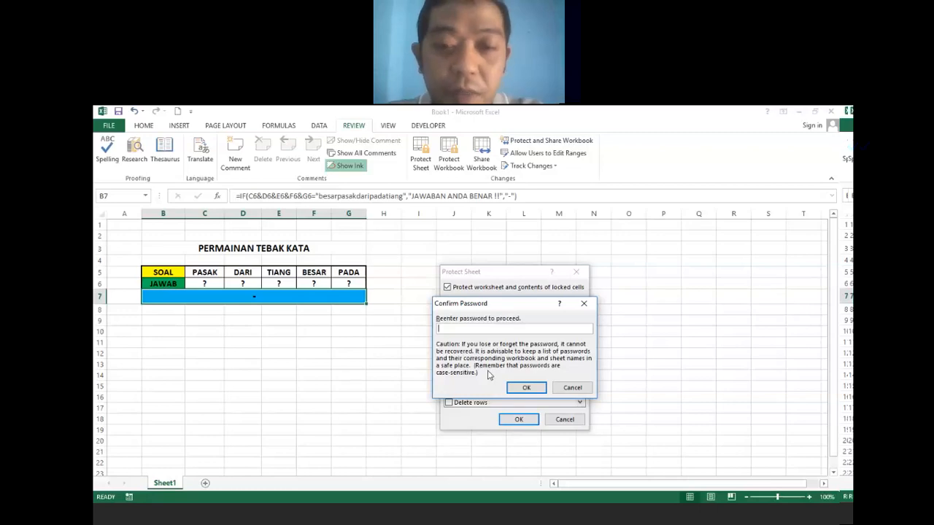
{"action": "type", "text": "123"}
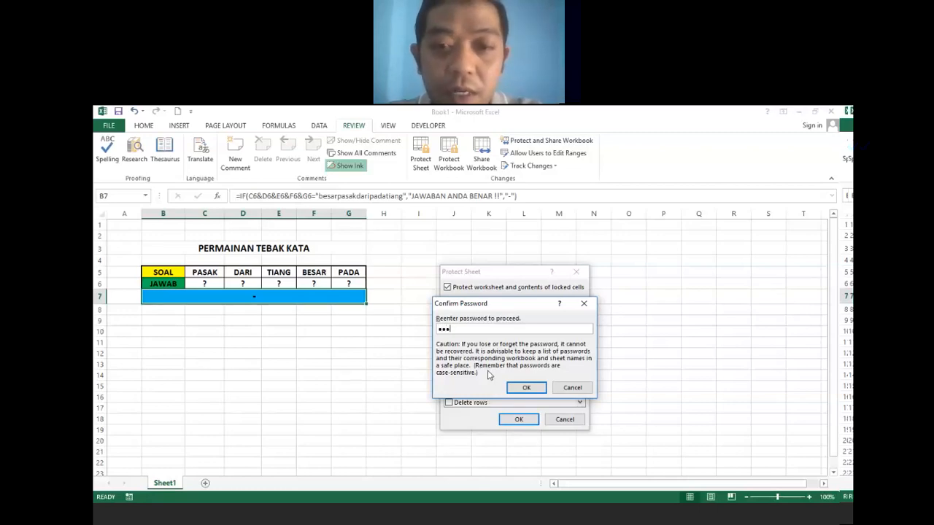
{"action": "left_click", "coordinate": [529, 388]}
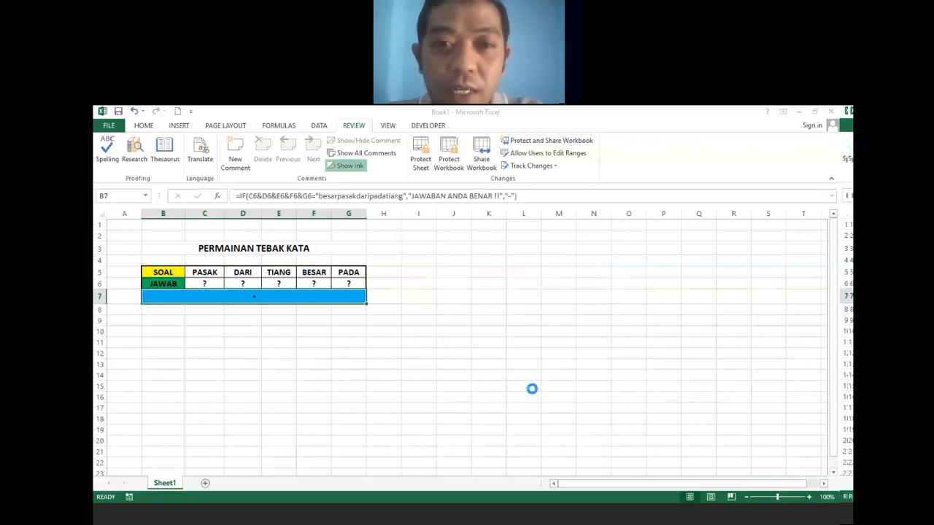
{"action": "left_click", "coordinate": [432, 368]}
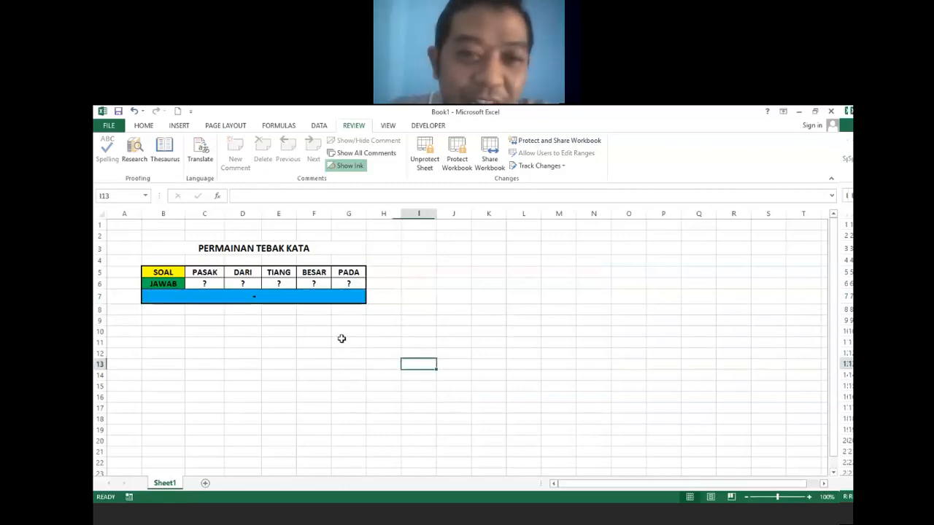
{"action": "left_click", "coordinate": [301, 296]}
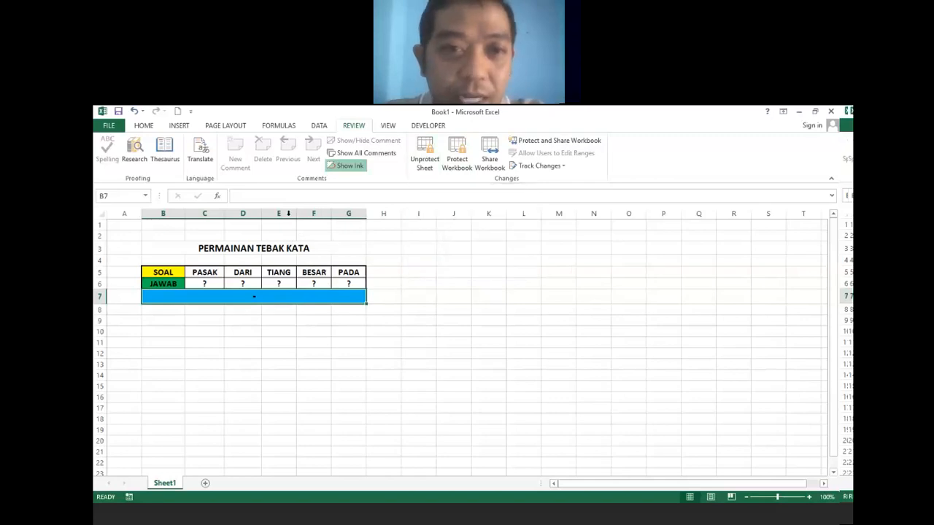
{"action": "left_click", "coordinate": [321, 323]}
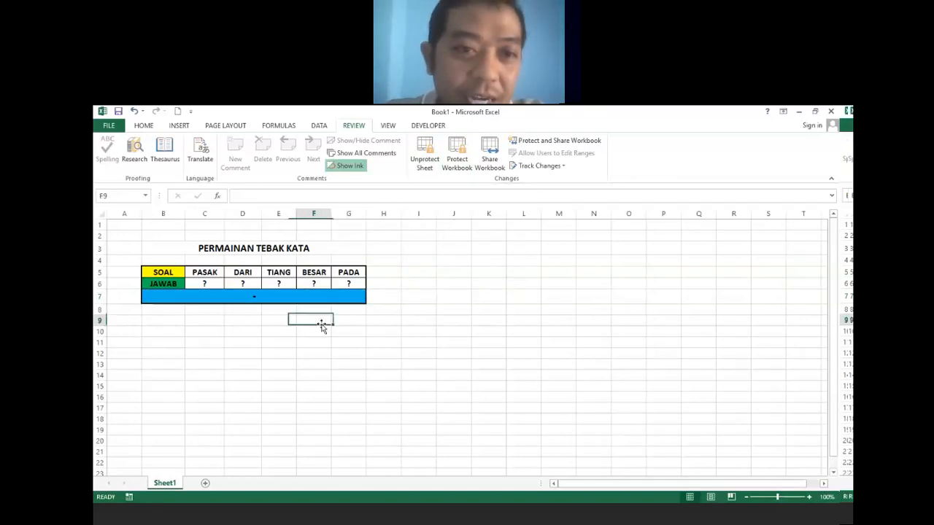
{"action": "left_click", "coordinate": [296, 295]}
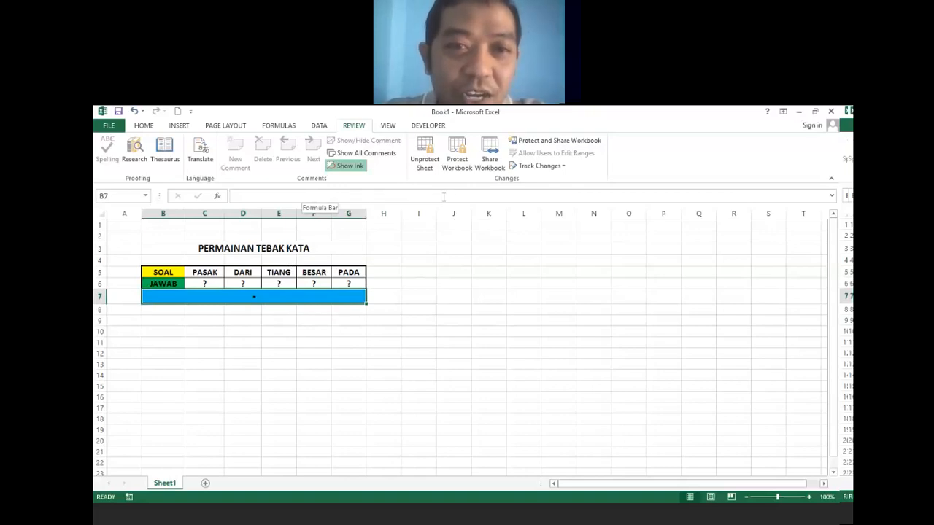
{"action": "left_click", "coordinate": [356, 343]}
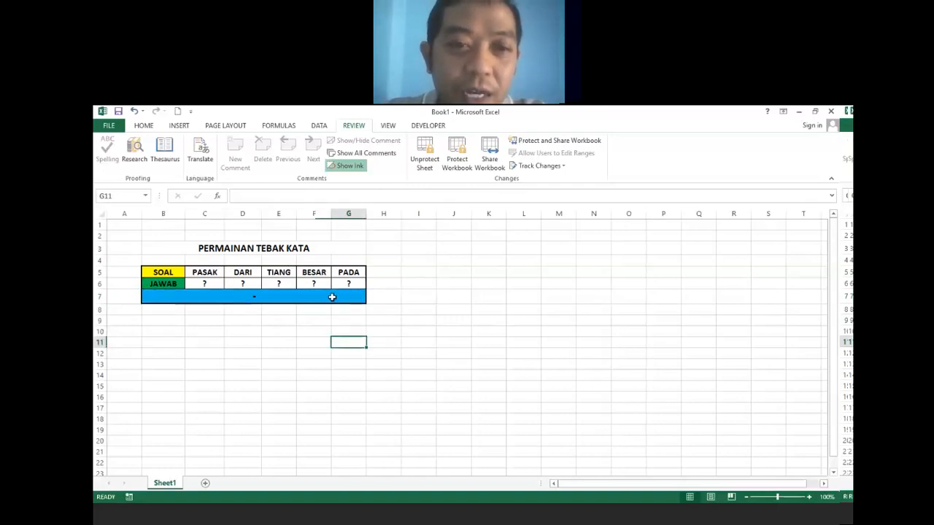
{"action": "left_click", "coordinate": [332, 297]}
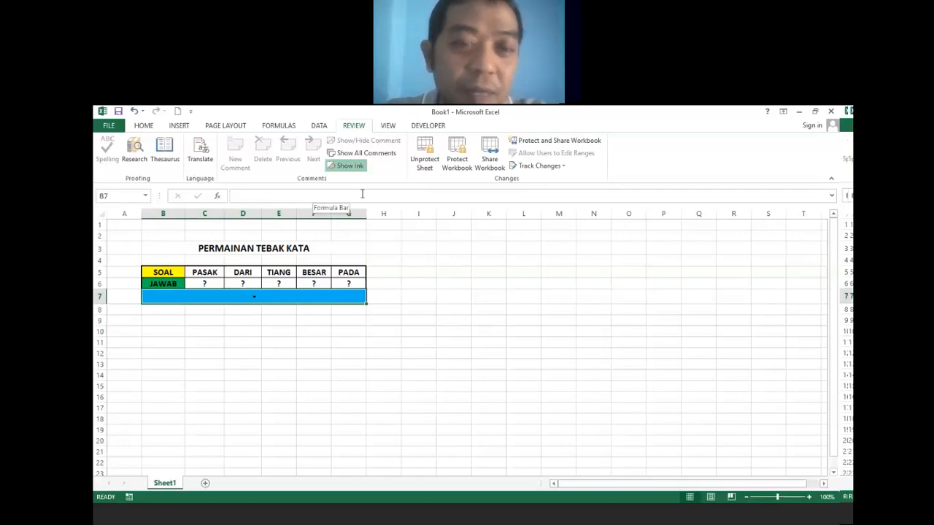
{"action": "left_click", "coordinate": [329, 326]}
{"action": "left_click", "coordinate": [333, 297]}
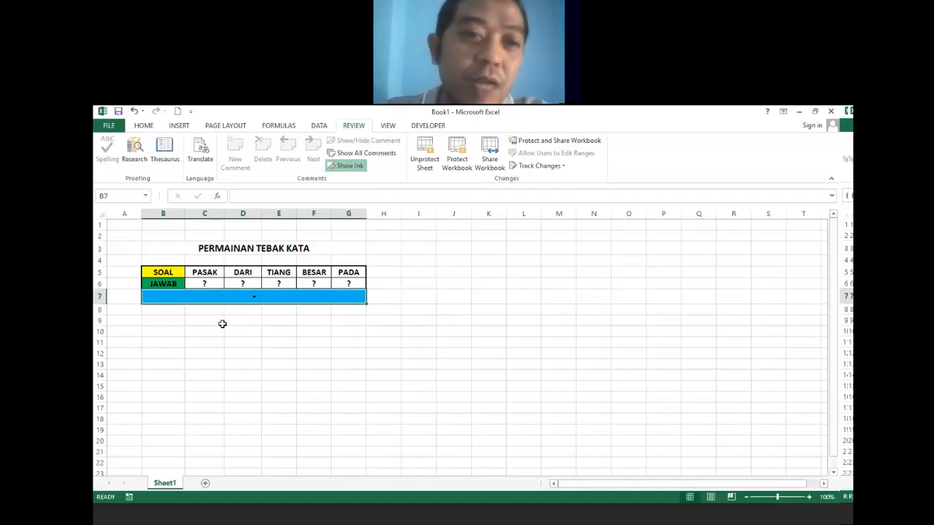
{"action": "left_click", "coordinate": [204, 283]}
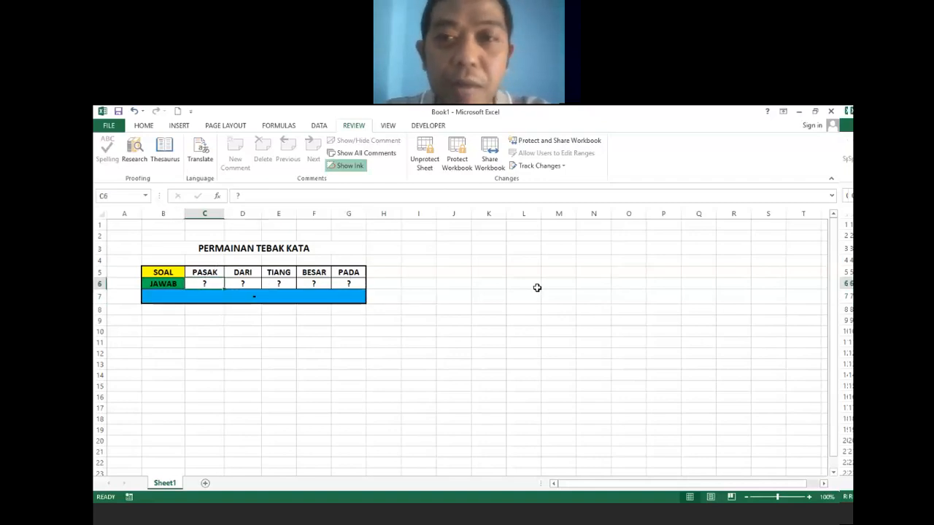
Enter BESAR in C6 and PASAK in D6 of the answer row.
{"action": "type", "text": "b"}
{"action": "key", "text": "BackSpace"}
{"action": "type", "text": "BESAR"}
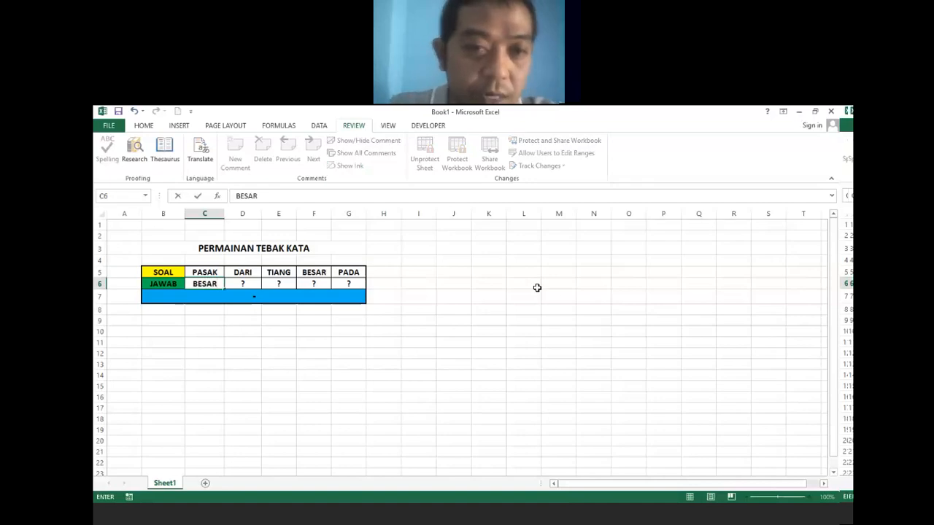
{"action": "left_click", "coordinate": [246, 283]}
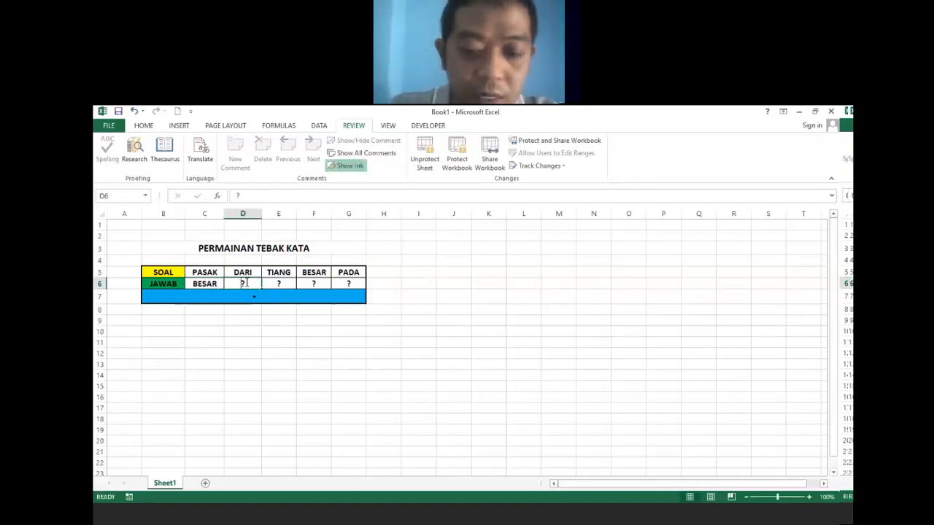
{"action": "type", "text": "PASAK"}
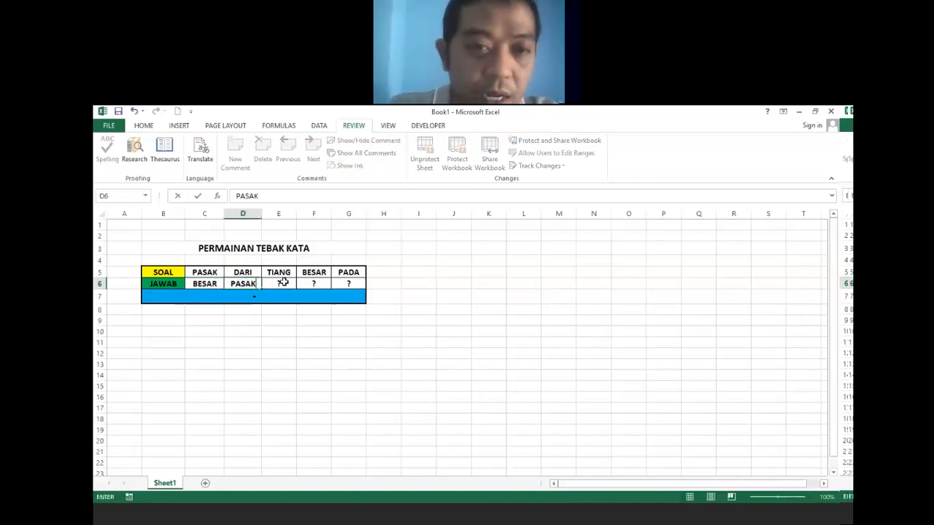
{"action": "left_click", "coordinate": [283, 283]}
Enter DARI, PADA and TIANG in E6:G6, then select B7 showing JAWABAN ANDA BENAR !!
{"action": "type", "text": "DARI"}
{"action": "left_click", "coordinate": [312, 285]}
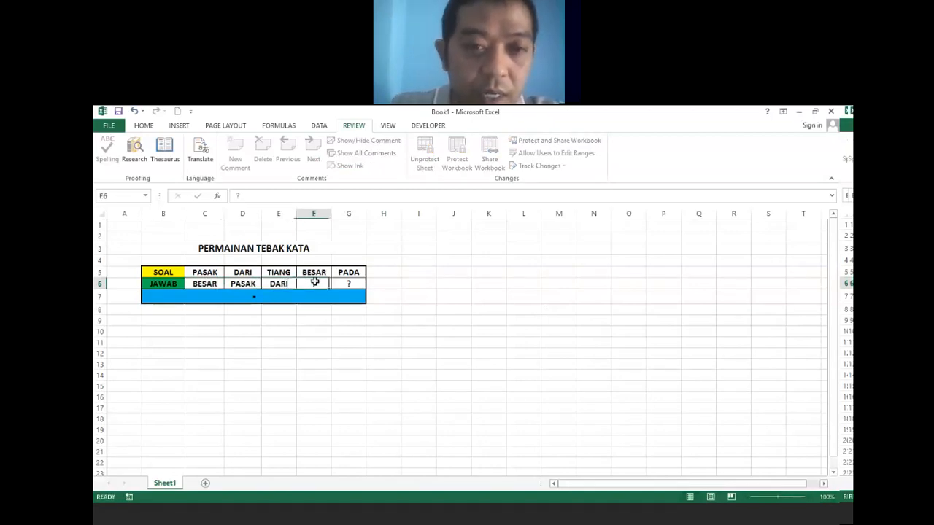
{"action": "type", "text": "PADA"}
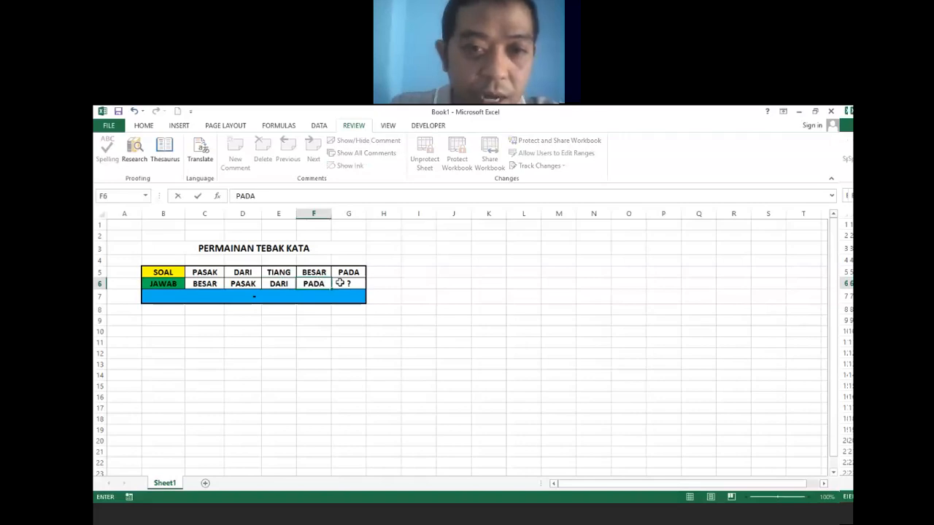
{"action": "left_click", "coordinate": [346, 285]}
{"action": "type", "text": "TIANG"}
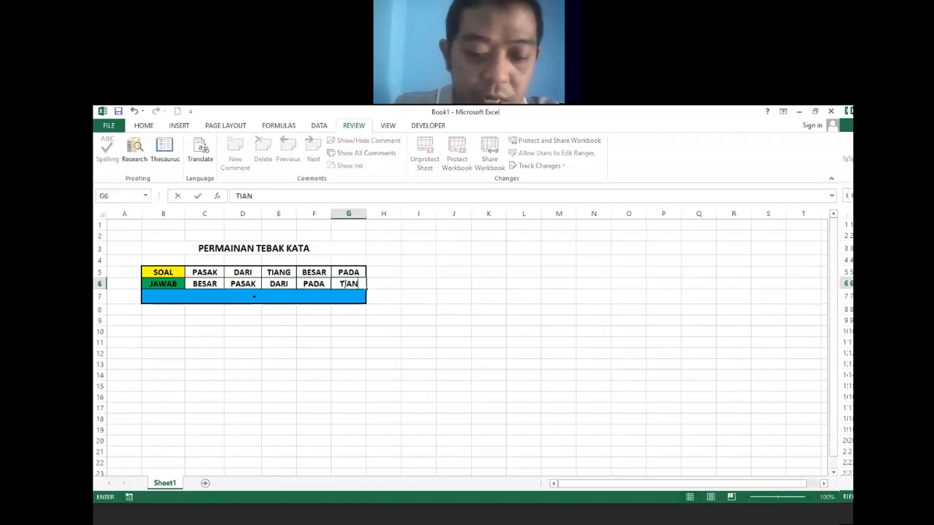
{"action": "left_click", "coordinate": [321, 329]}
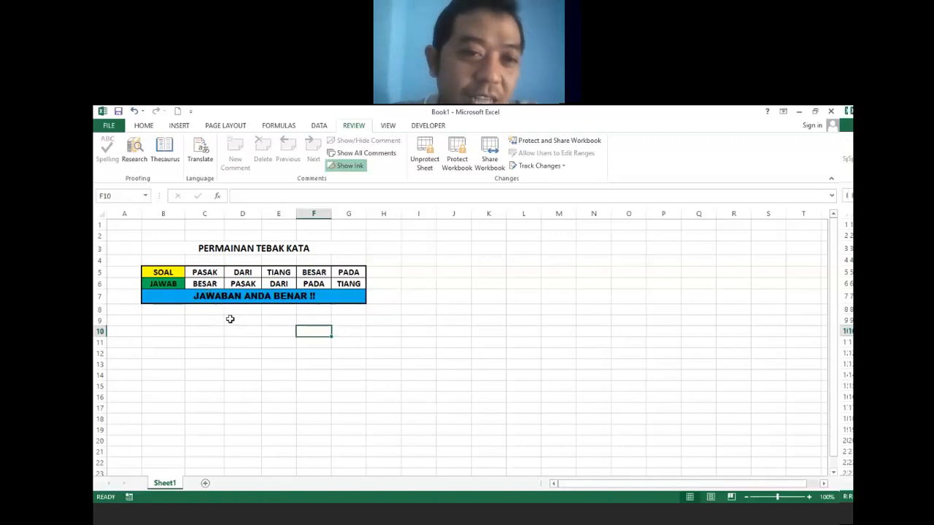
{"action": "left_click", "coordinate": [231, 295]}
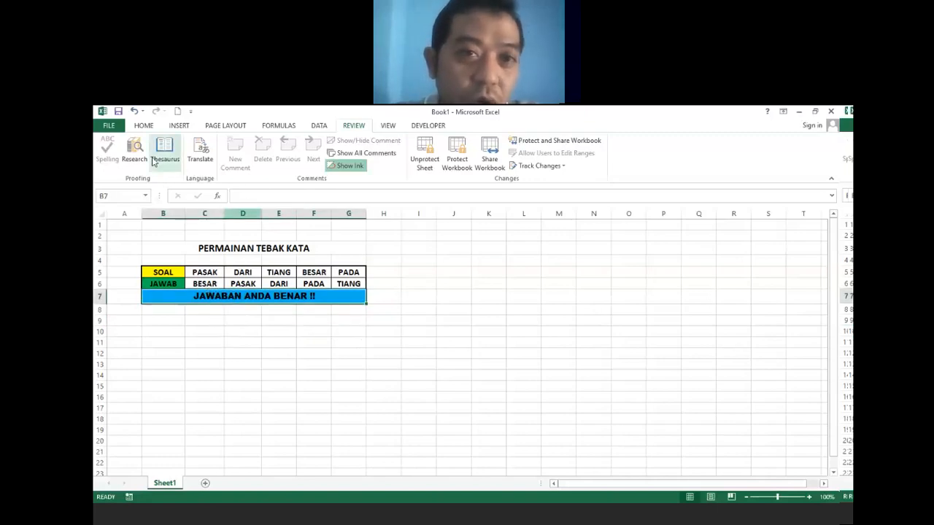
{"action": "left_click", "coordinate": [146, 127]}
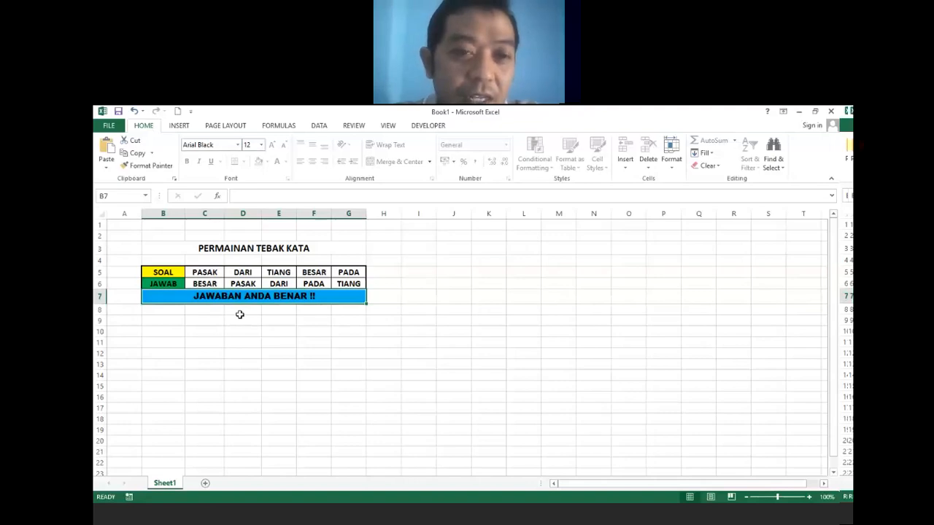
{"action": "left_click", "coordinate": [214, 284]}
{"action": "type", "text": "PASAK"}
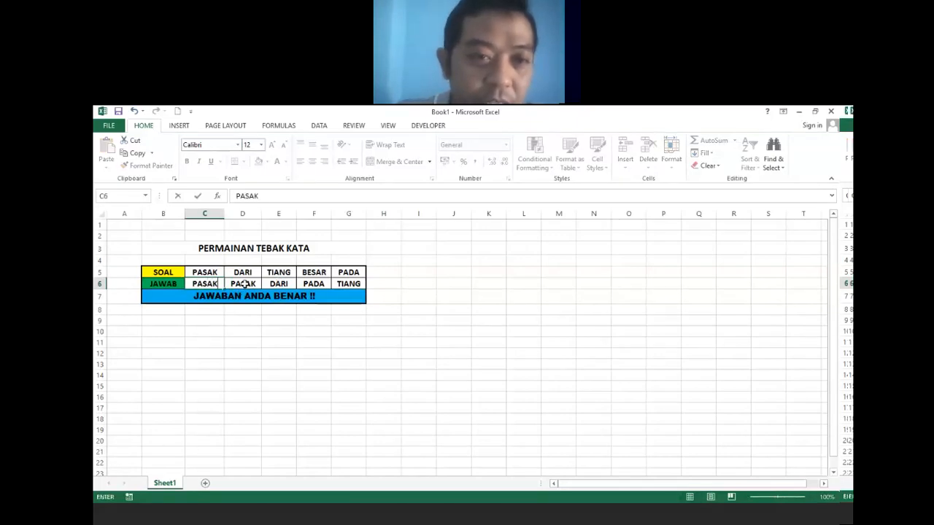
{"action": "left_click", "coordinate": [244, 285]}
{"action": "type", "text": "BESAT"}
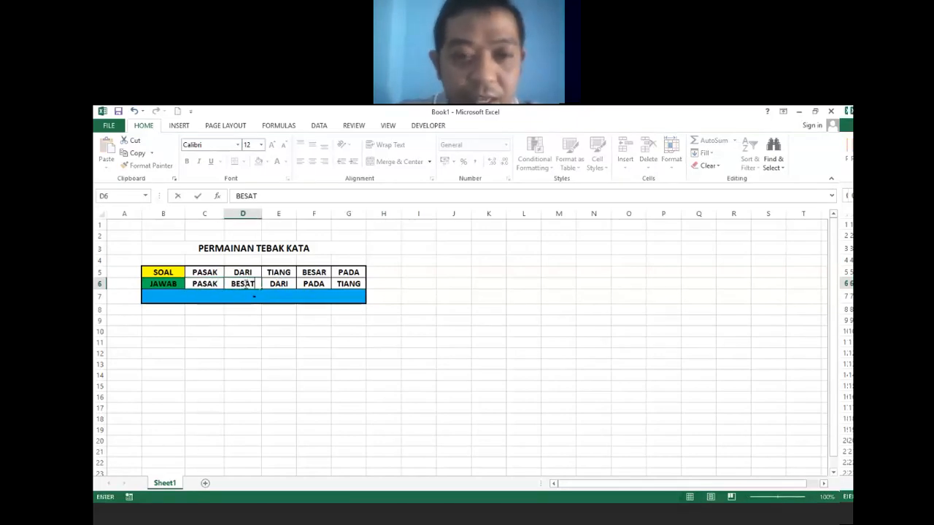
{"action": "key", "text": "BackSpace"}
{"action": "type", "text": "R"}
{"action": "left_click", "coordinate": [283, 330]}
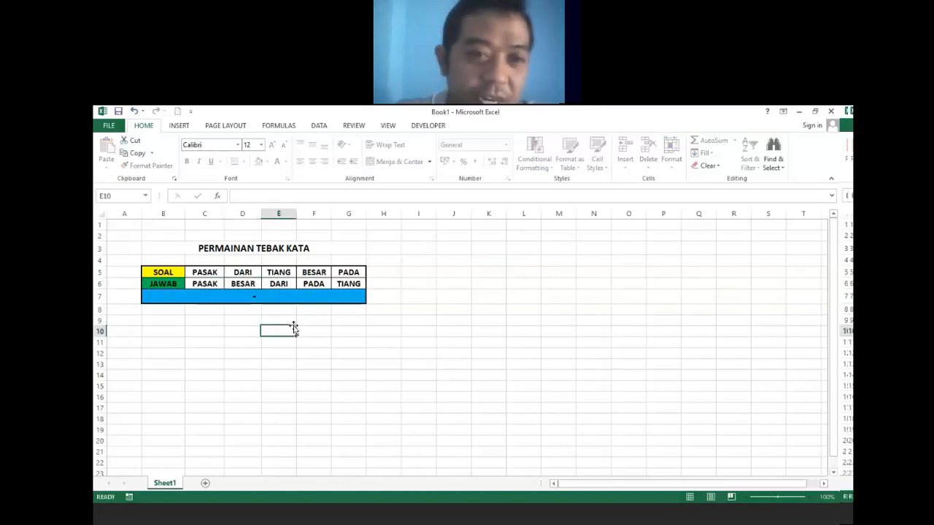
{"action": "left_click", "coordinate": [266, 296]}
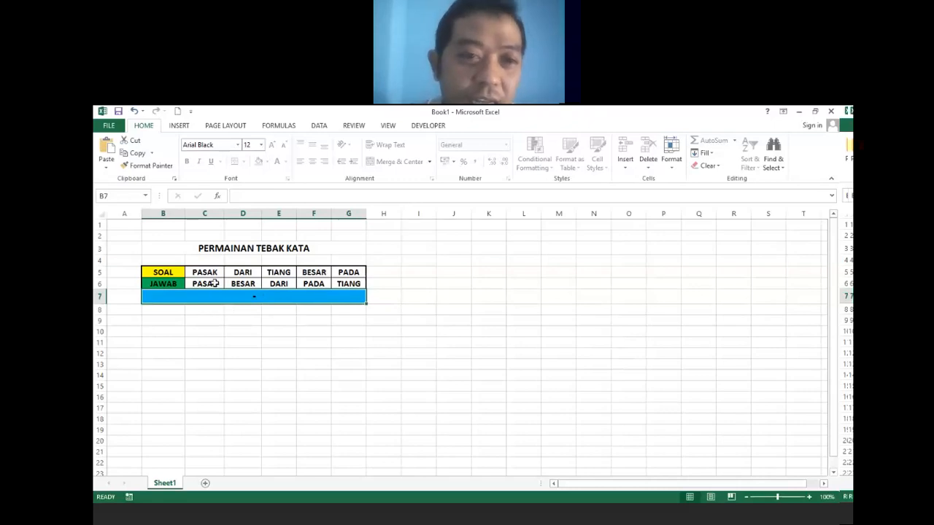
{"action": "left_click", "coordinate": [215, 281]}
{"action": "type", "text": "BESAR"}
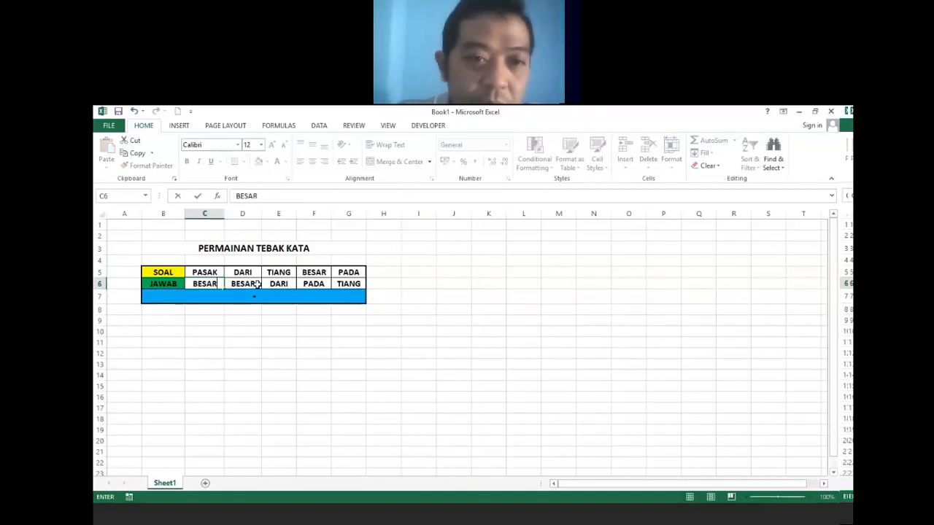
{"action": "left_click", "coordinate": [257, 284]}
{"action": "type", "text": "PASAK"}
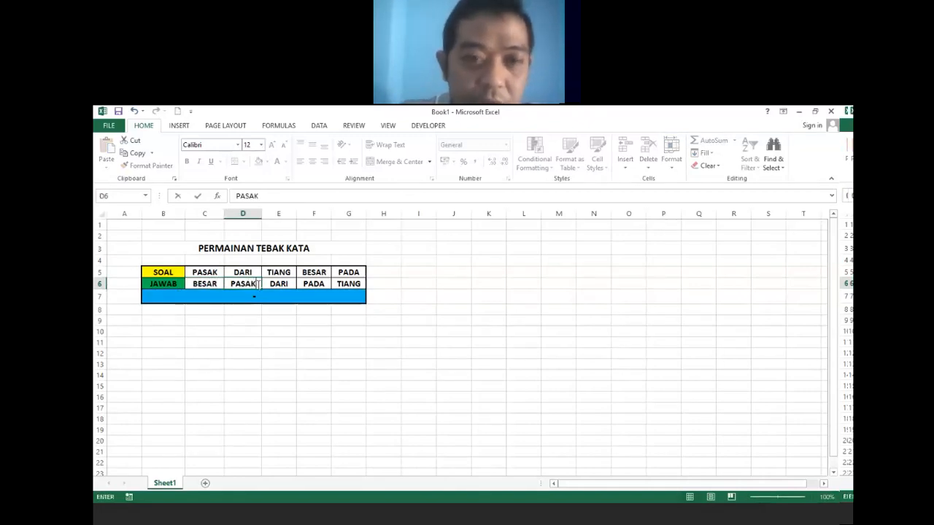
{"action": "left_click", "coordinate": [249, 351]}
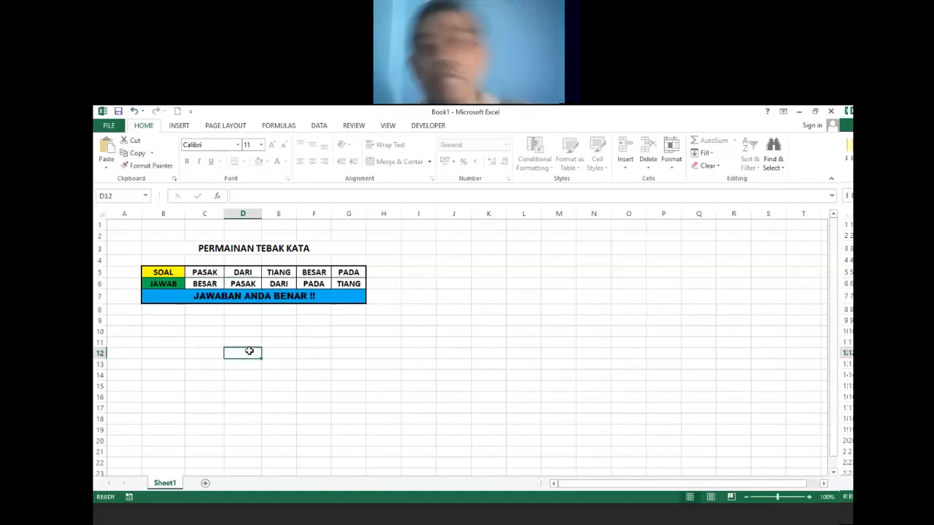